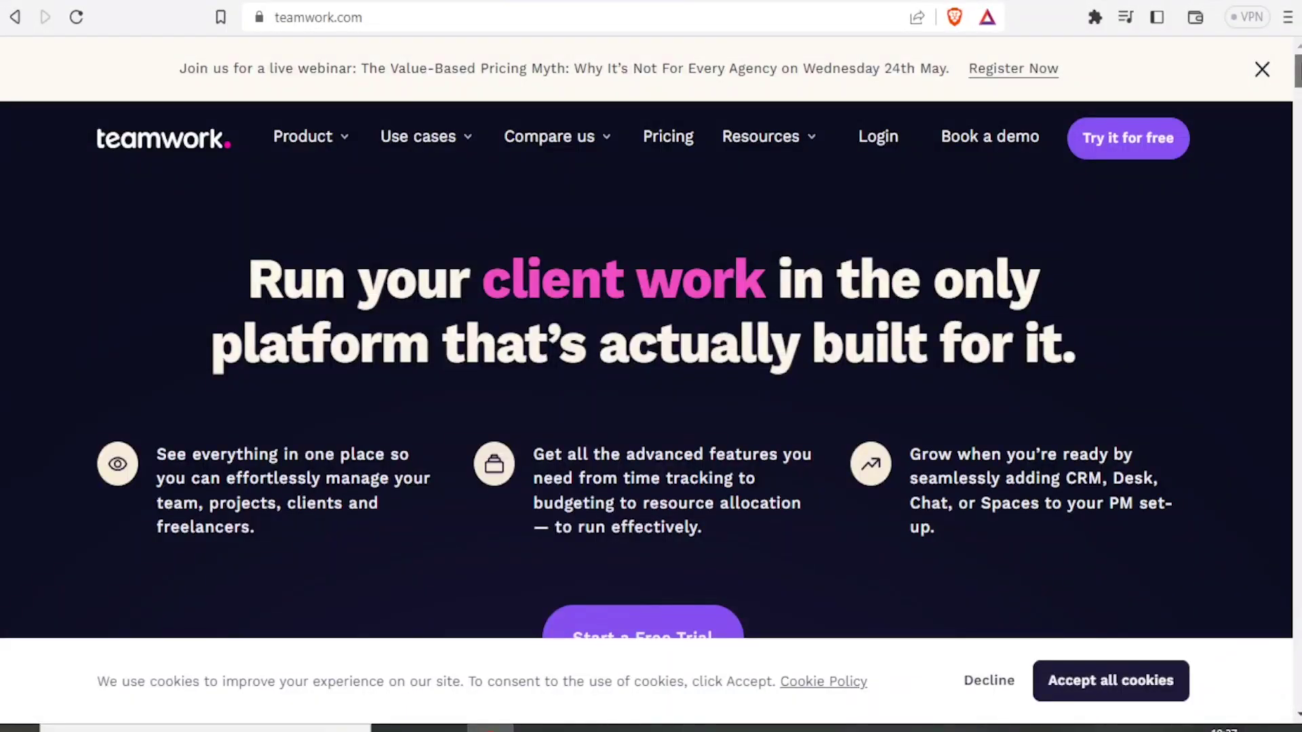
Step: Scroll through the Teamwork homepage and reveal the site's full web address
scroll(957, 377, "down", 10)
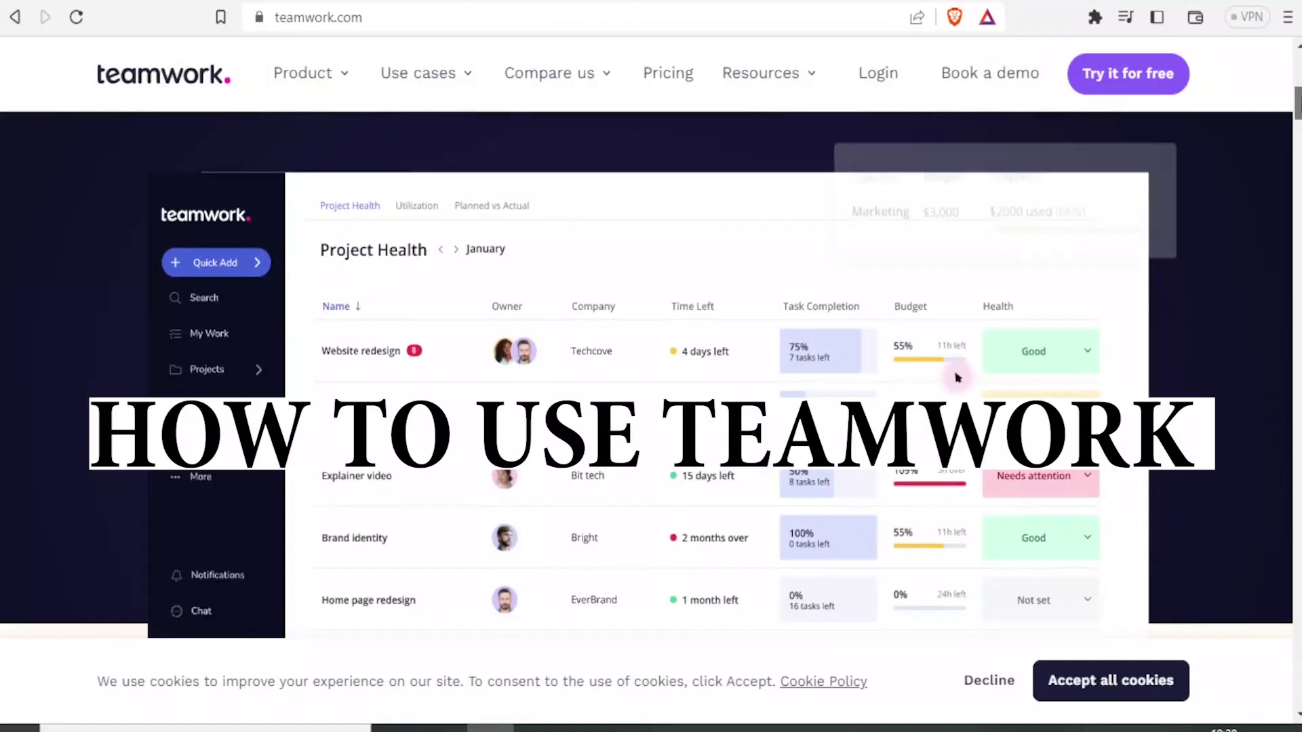
scroll(957, 378, "up", 2)
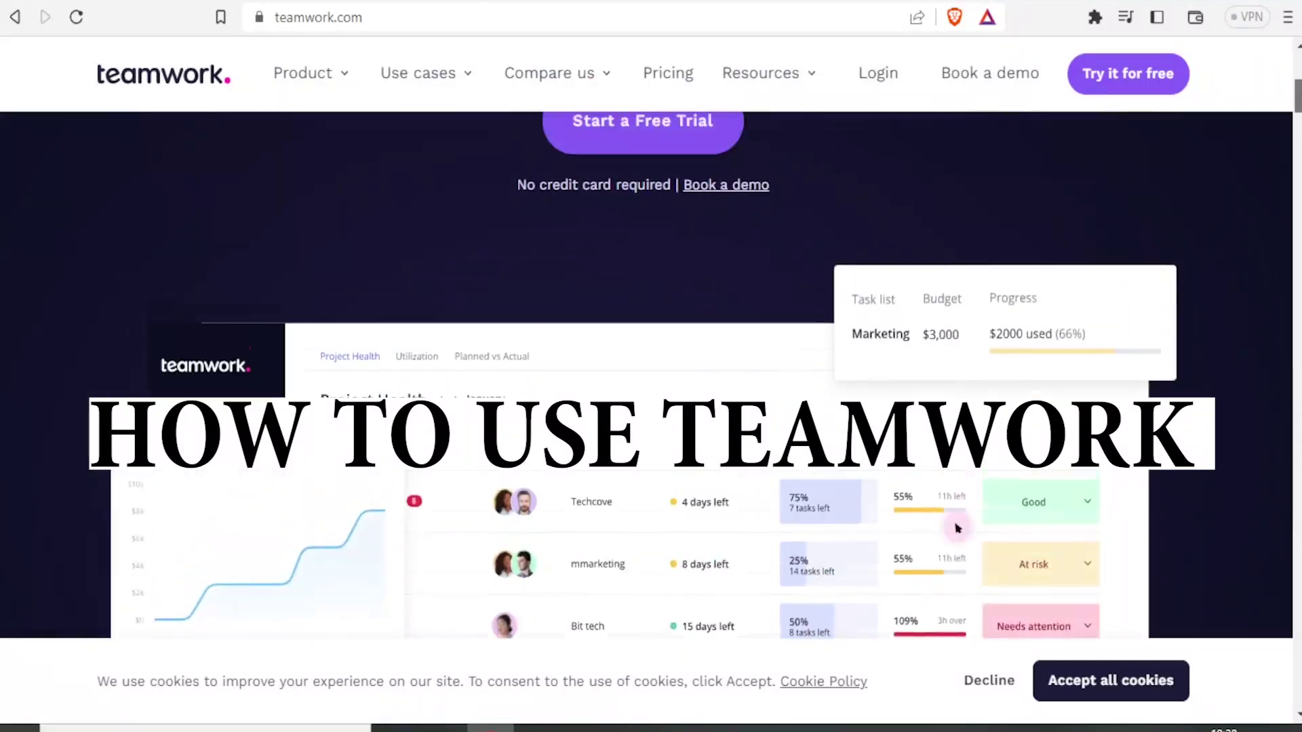
scroll(957, 528, "up", 4)
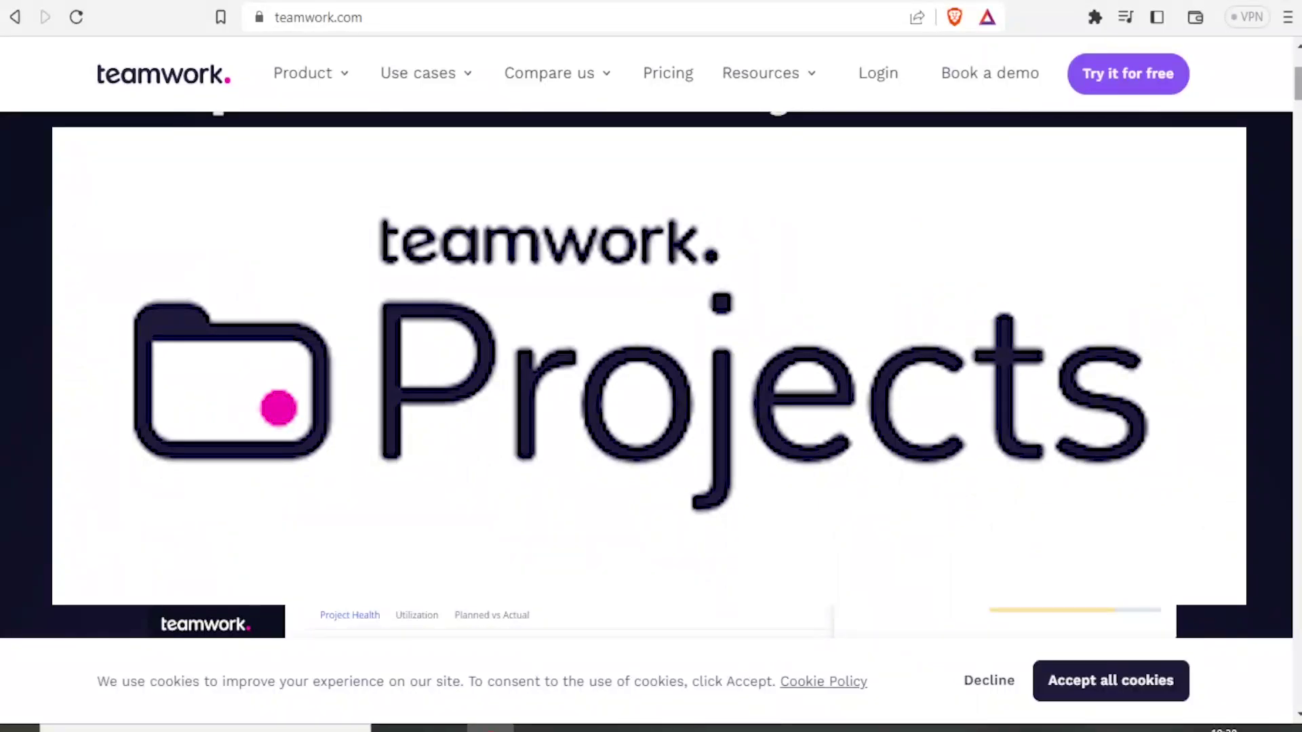
scroll(958, 464, "down", 5)
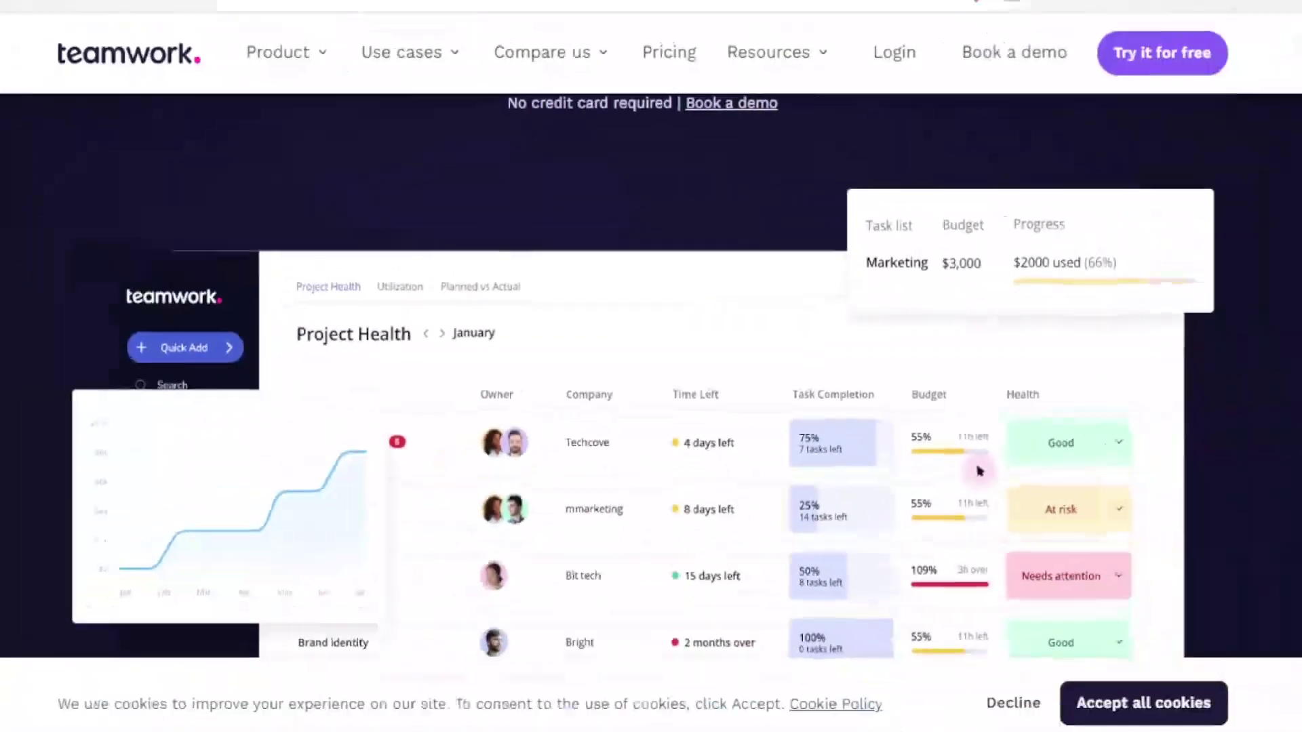
scroll(957, 464, "down", 2)
scroll(958, 313, "down", 3)
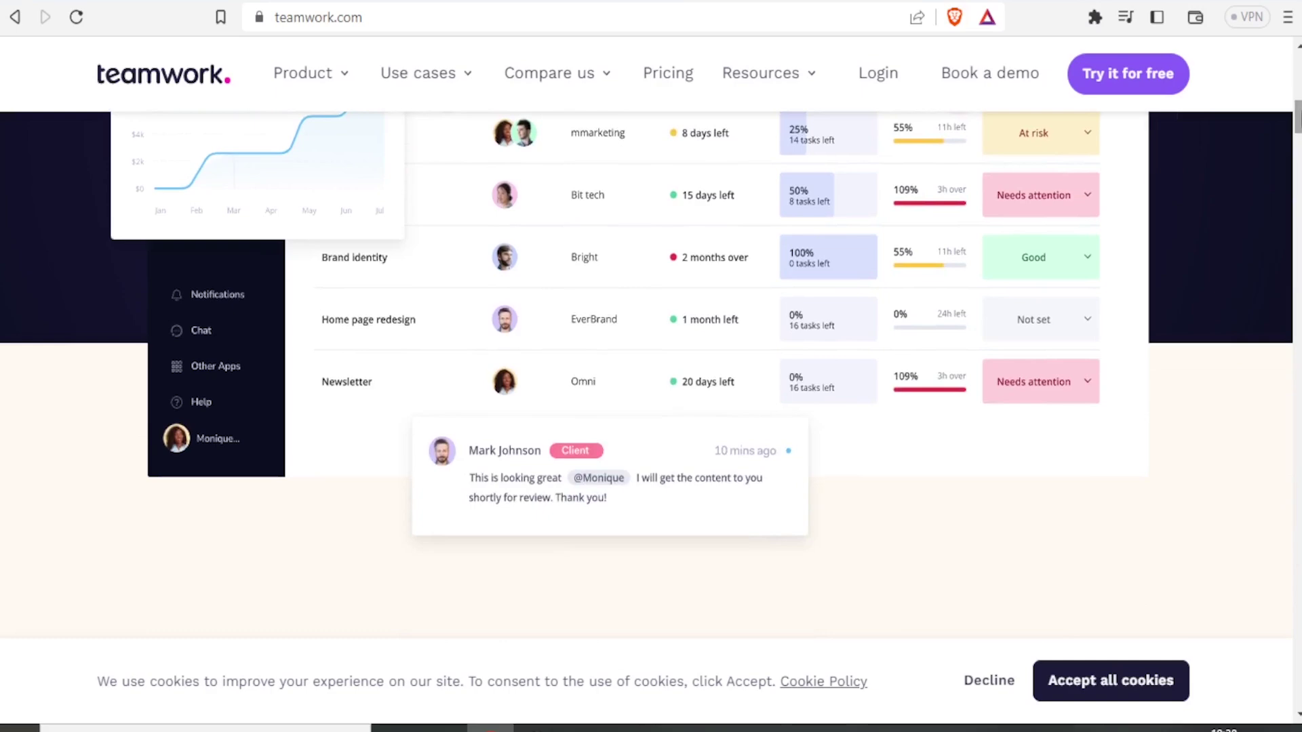
scroll(647, 374, "down", 1)
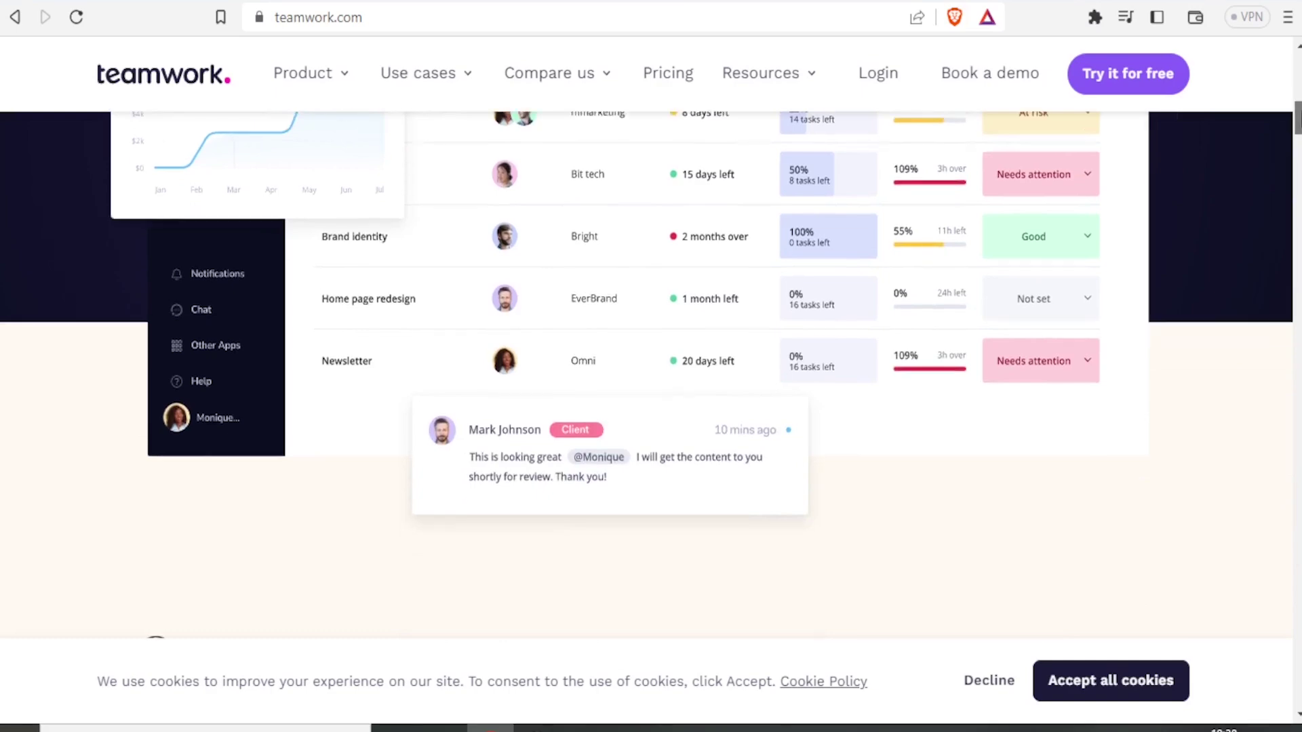
scroll(647, 375, "up", 9)
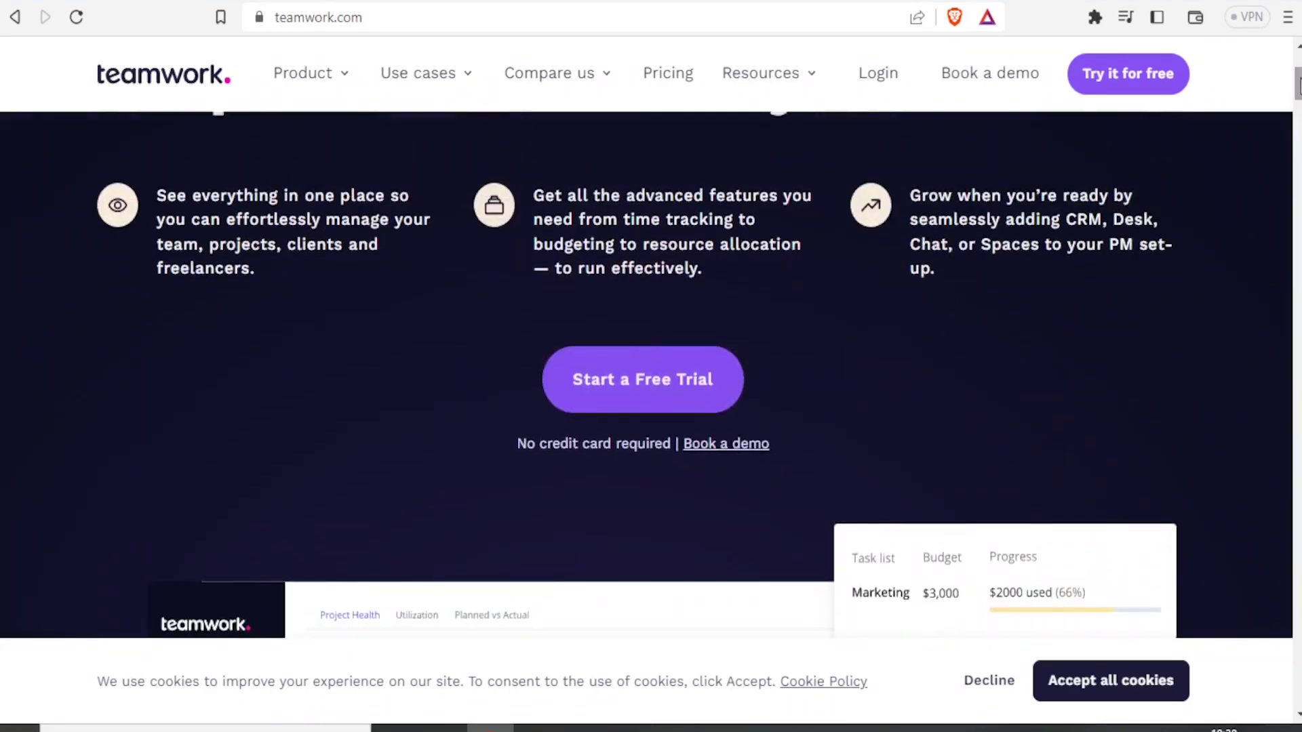
scroll(1299, 85, "up", 5)
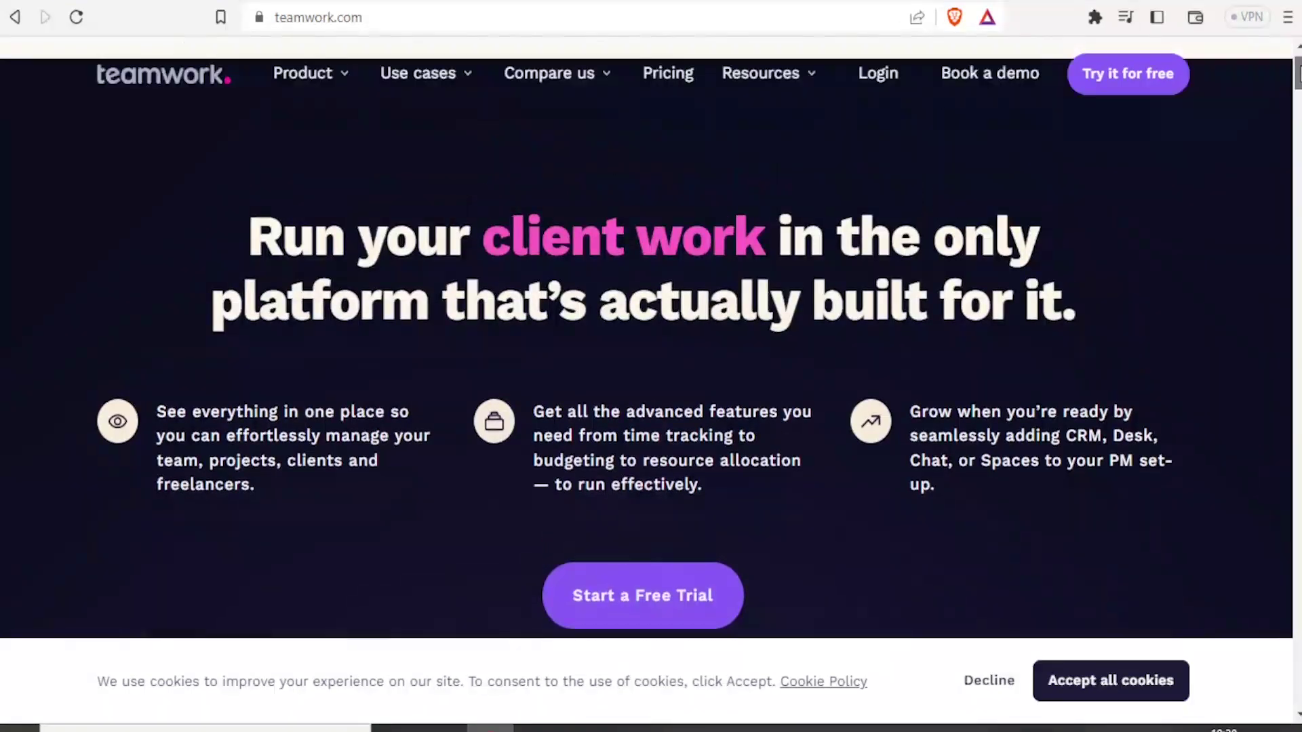
mouse_move(526, 139)
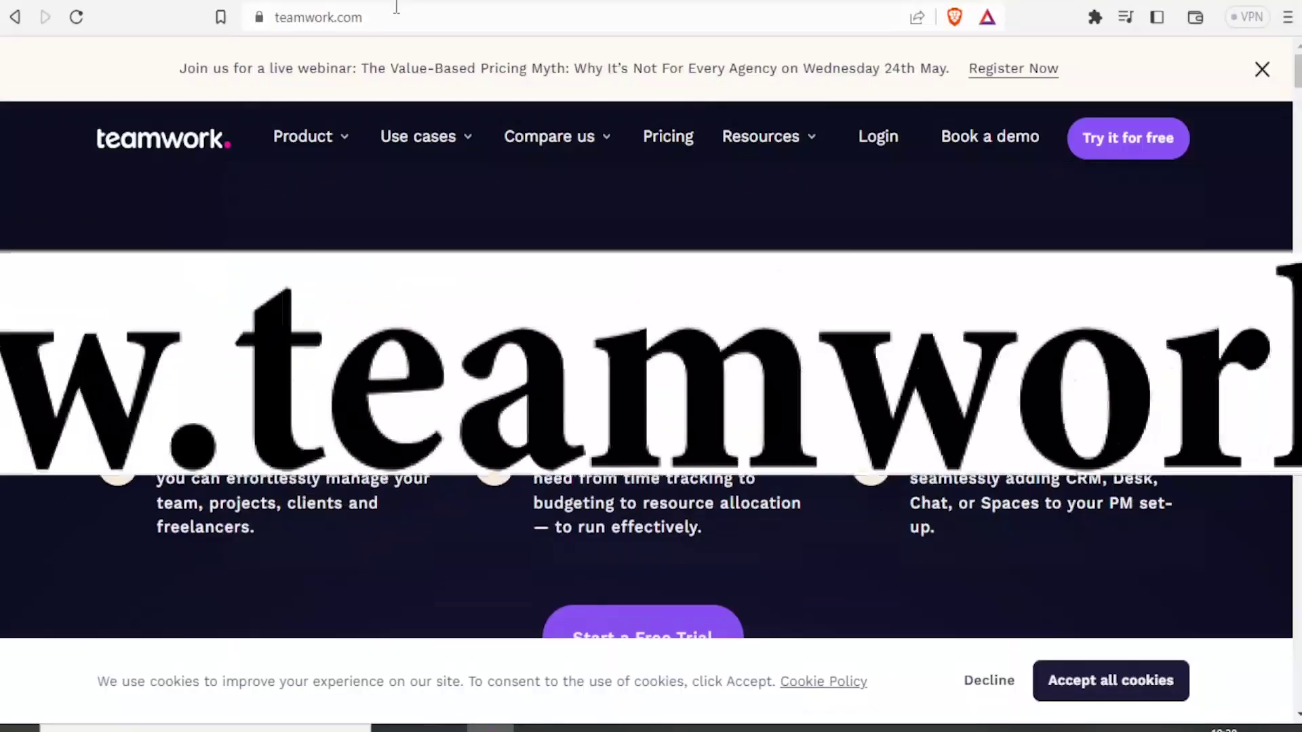
left_click(393, 17)
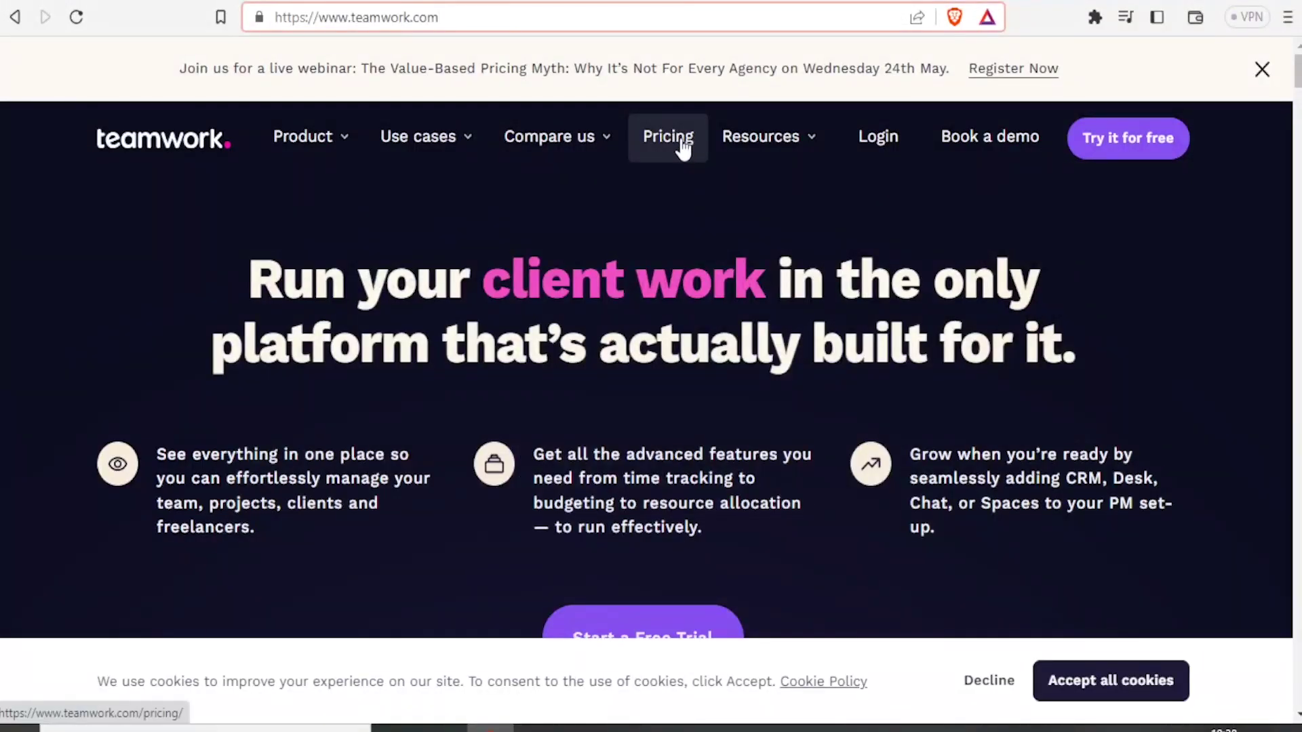
Step: Compare the plan cards on the Pricing page, then start the Free Forever signup
left_click(683, 148)
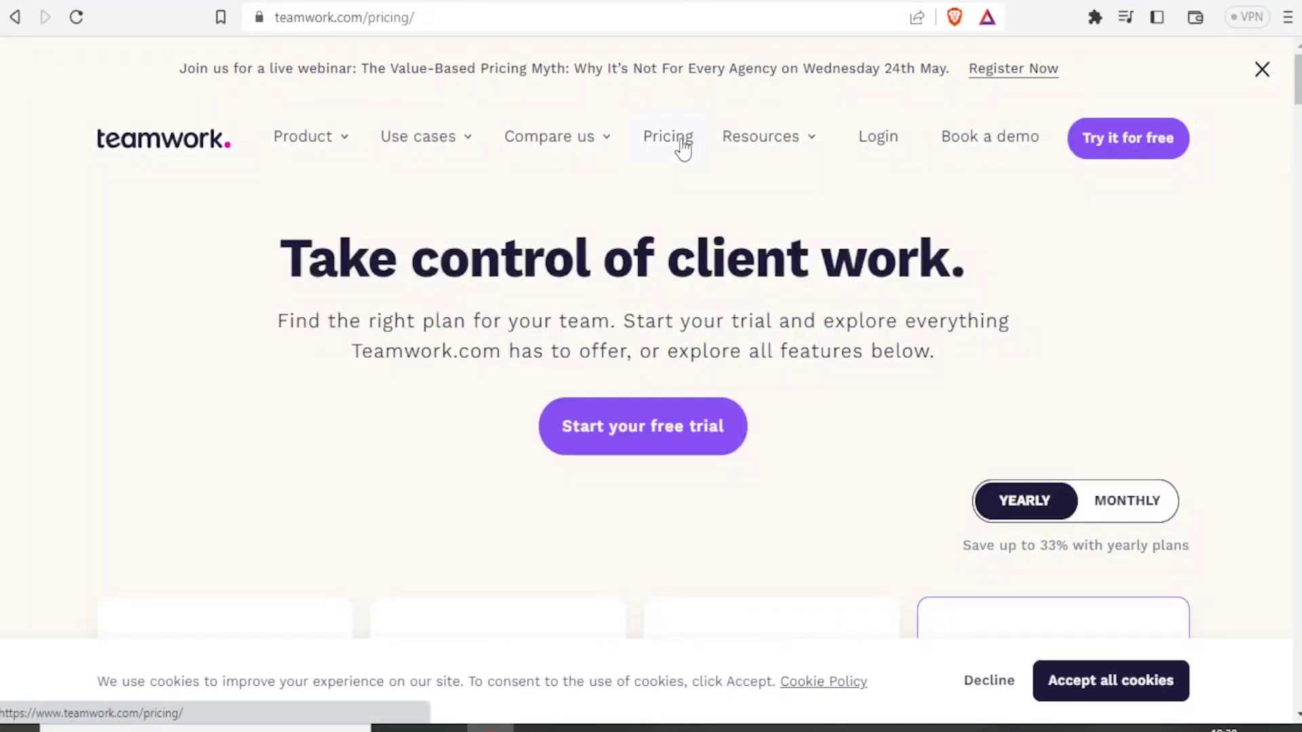
scroll(1157, 136, "down", 3)
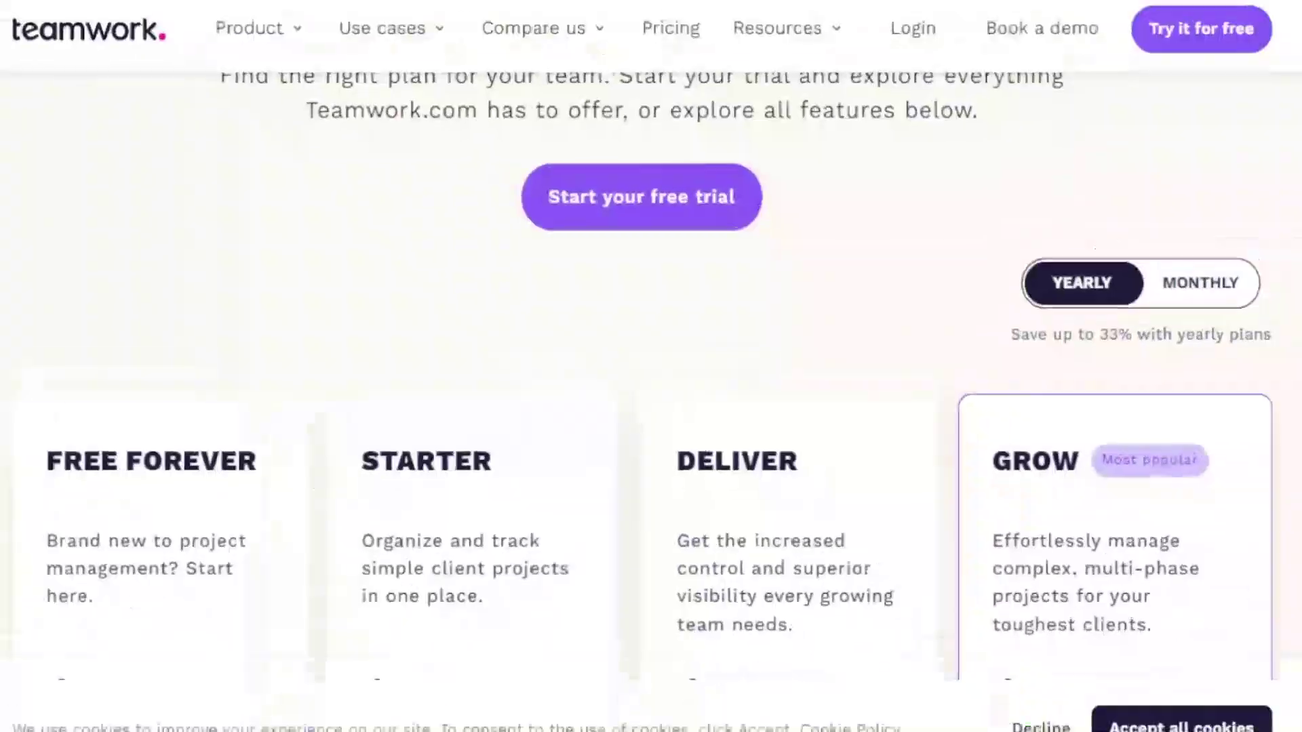
scroll(651, 407, "down", 5)
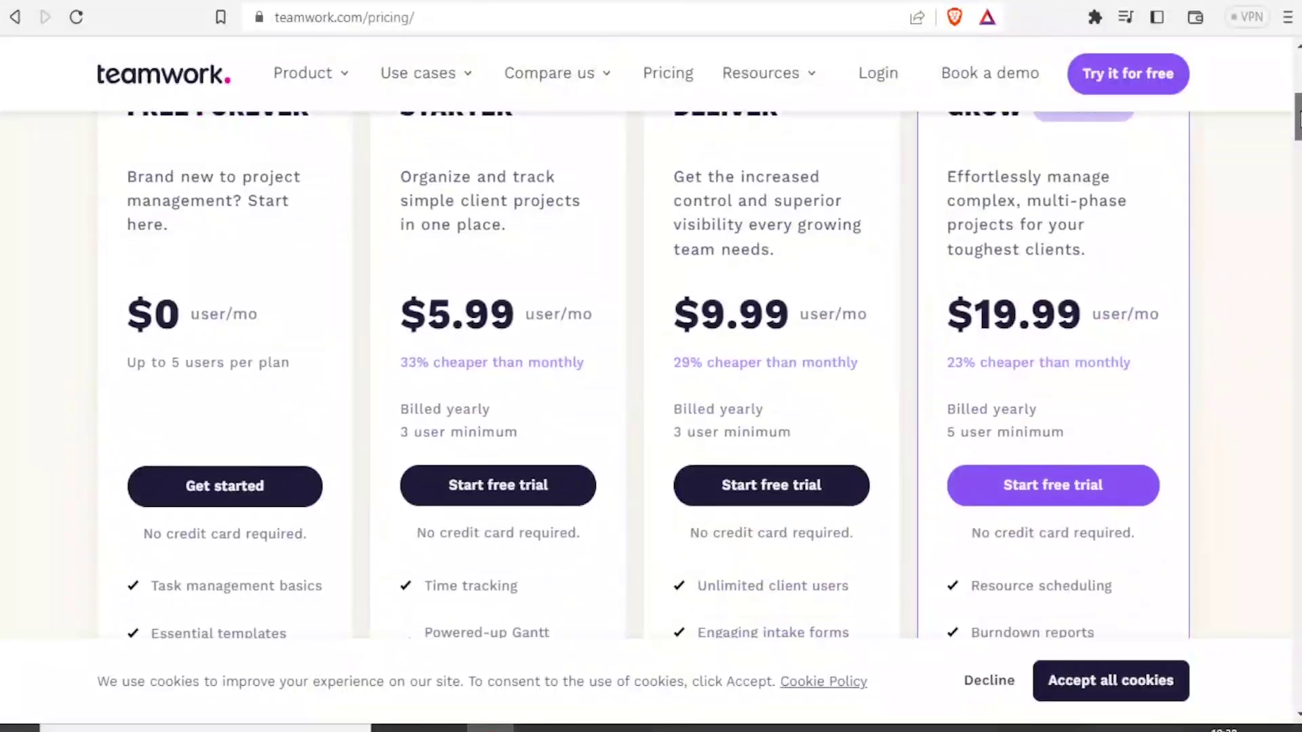
scroll(651, 407, "up", 3)
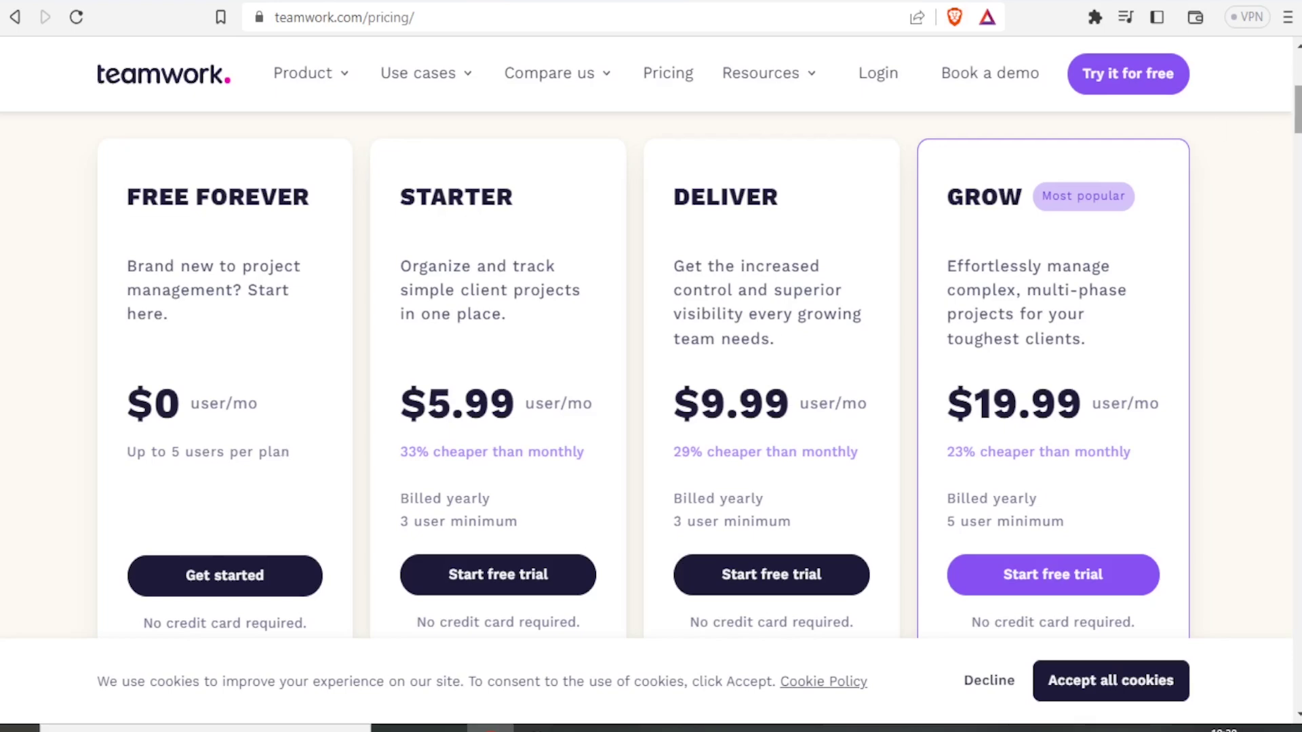
left_click_drag(1297, 112, 1297, 122)
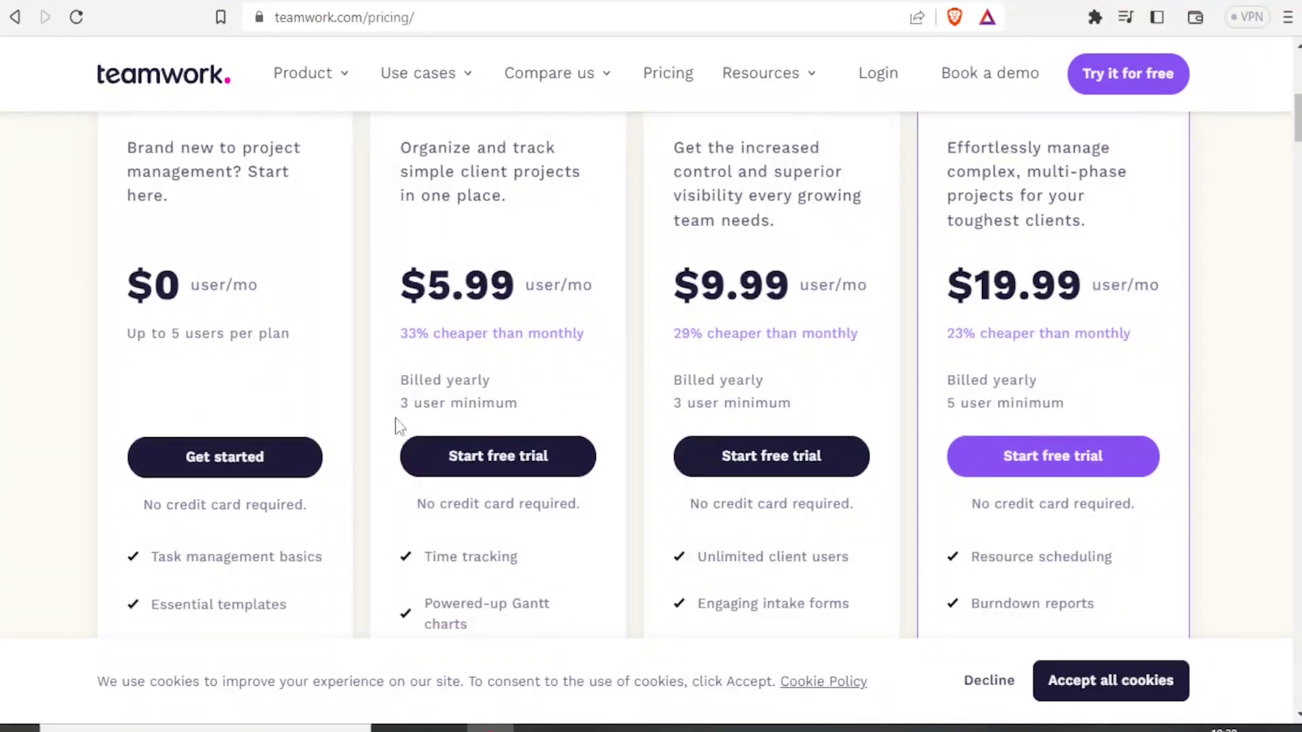
left_click(182, 467)
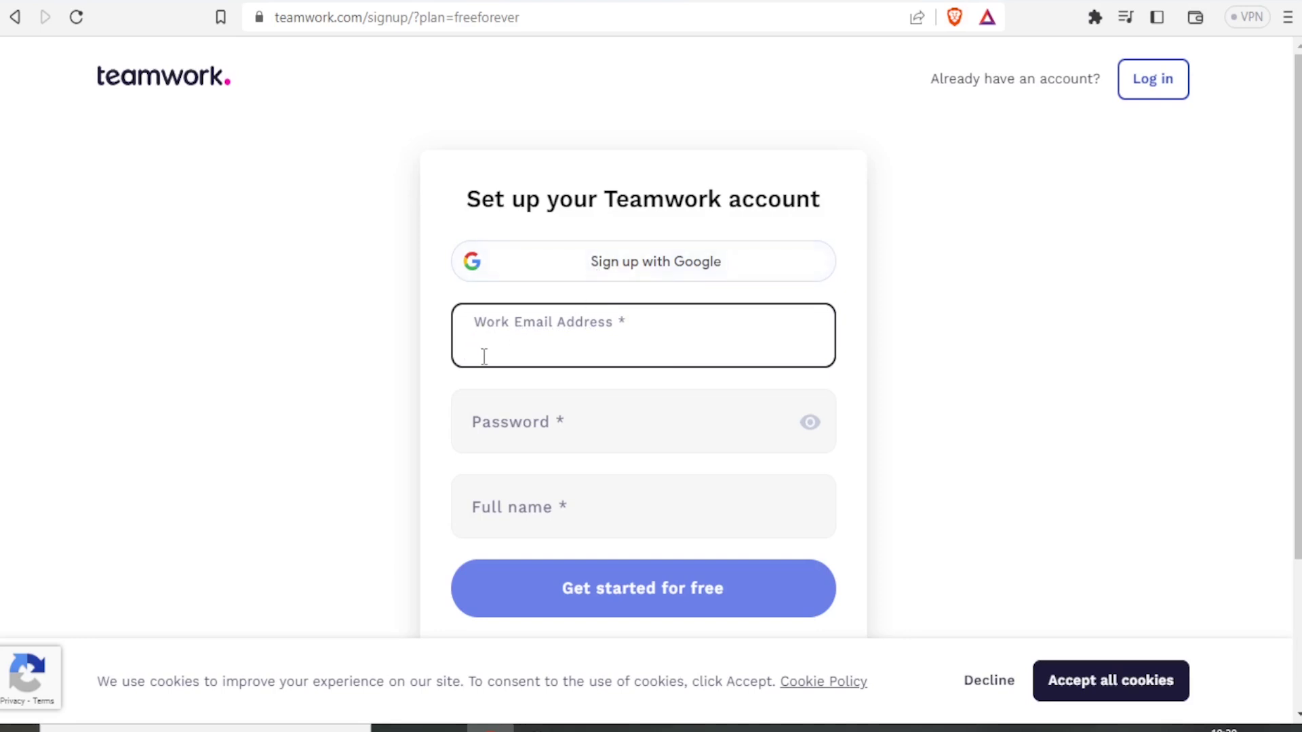
Step: Fill in the work e-mail, account password and full name, then submit the signup form
key("ctrl+v")
left_click(508, 424)
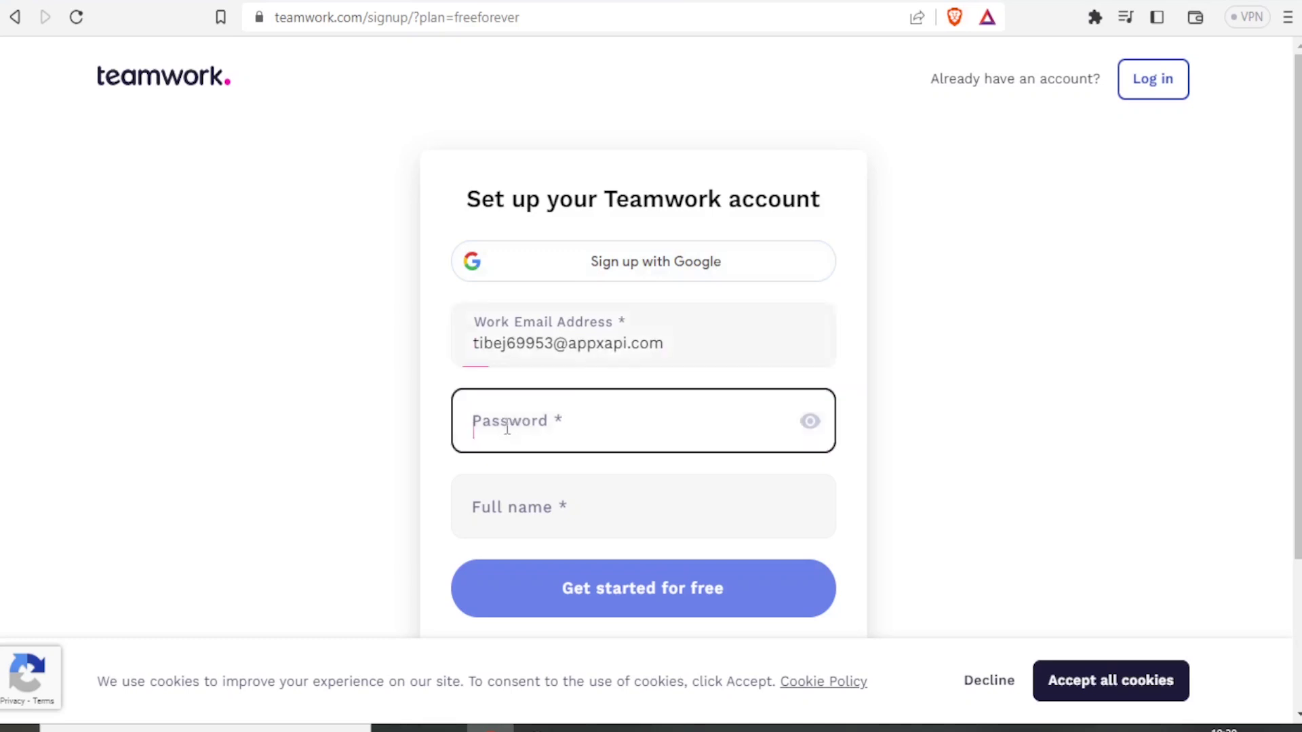
key("ctrl+v")
left_click(488, 512)
type("Njosh Net")
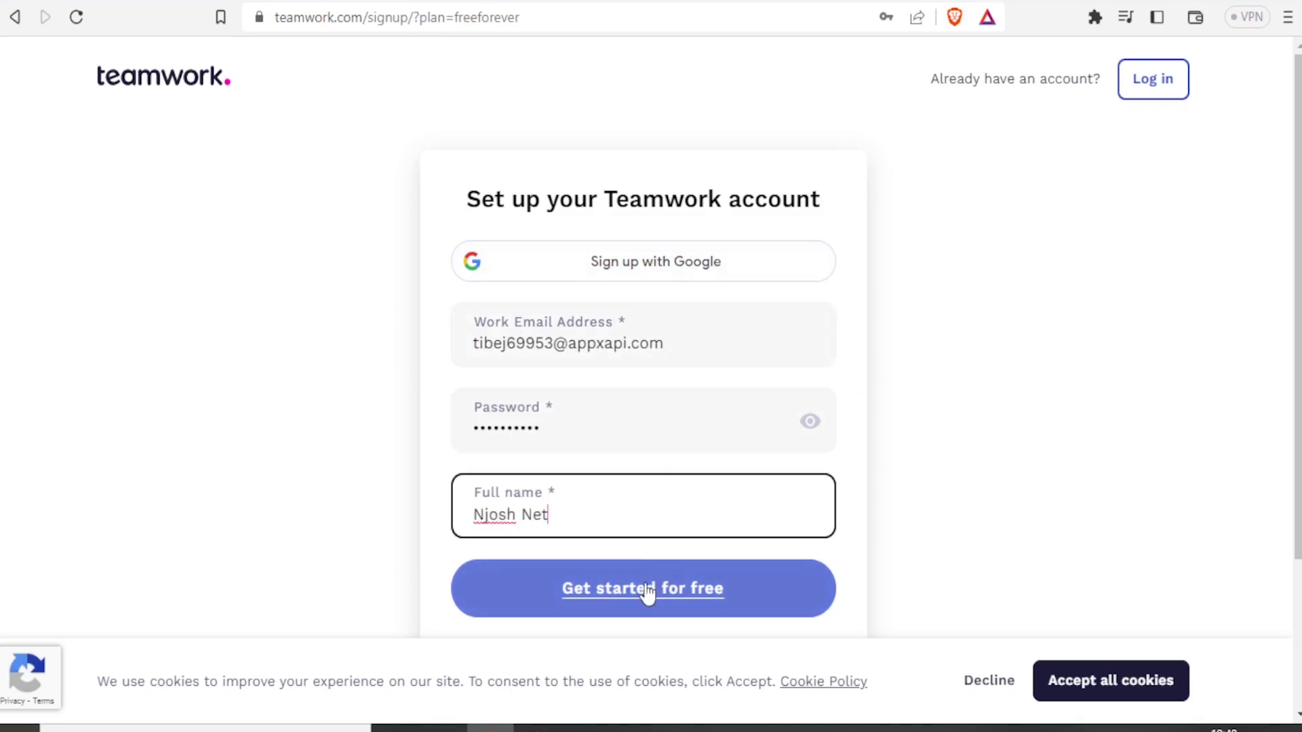
left_click(648, 590)
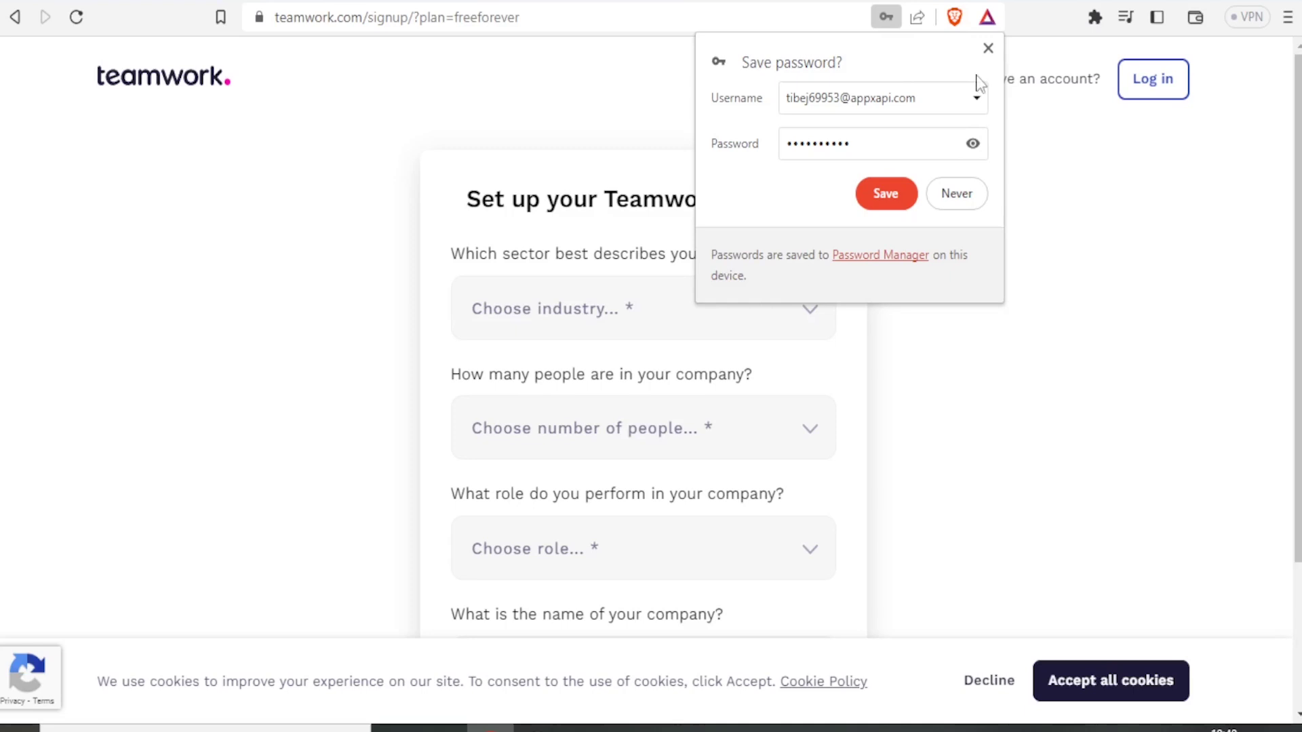
Step: Dismiss the save-password prompt and choose Entertainment and media, 1-5 people and a C-Level role
left_click(987, 47)
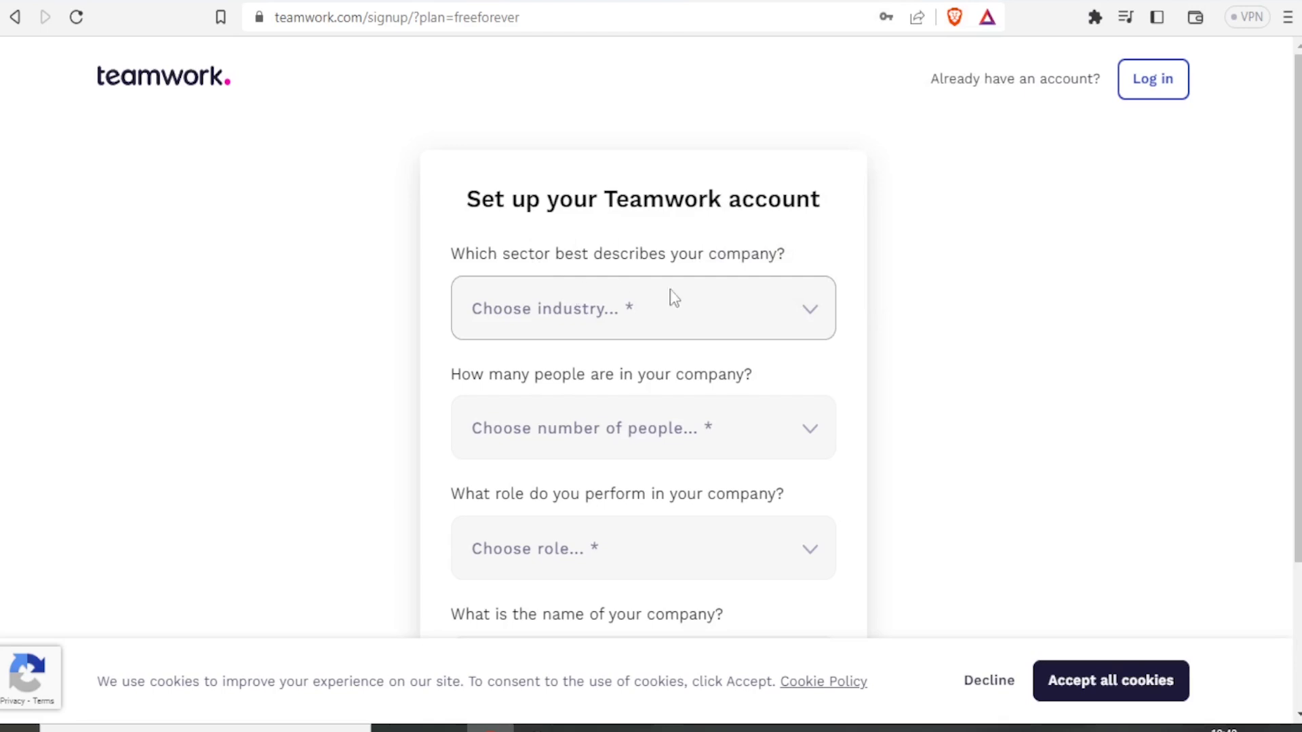
left_click(813, 314)
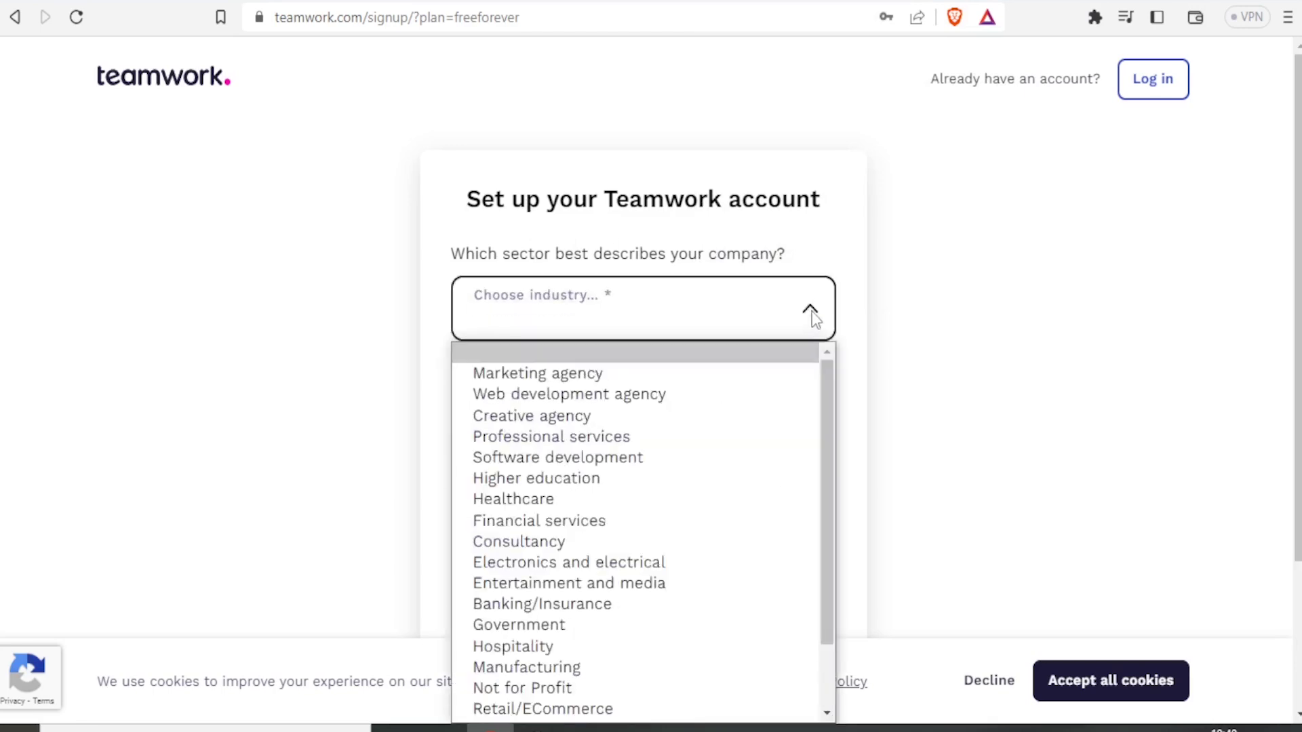
left_click_drag(828, 368, 829, 399)
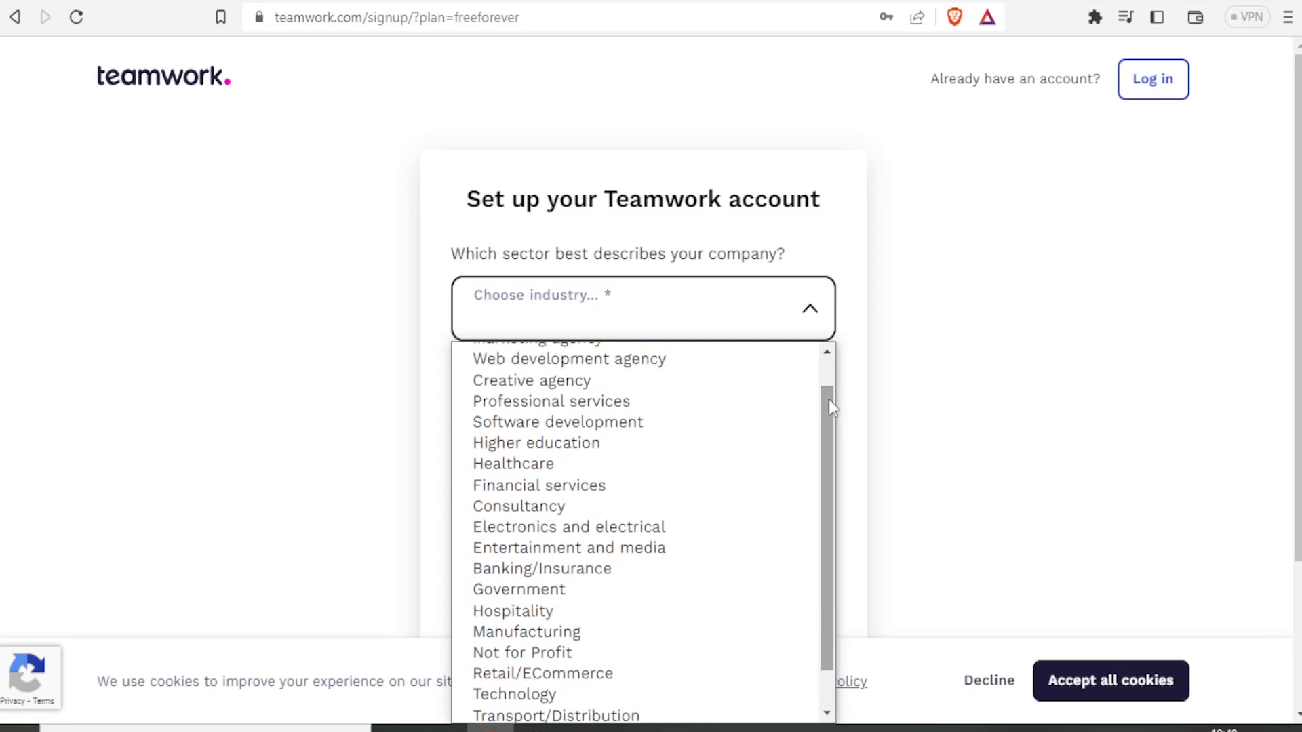
left_click(575, 552)
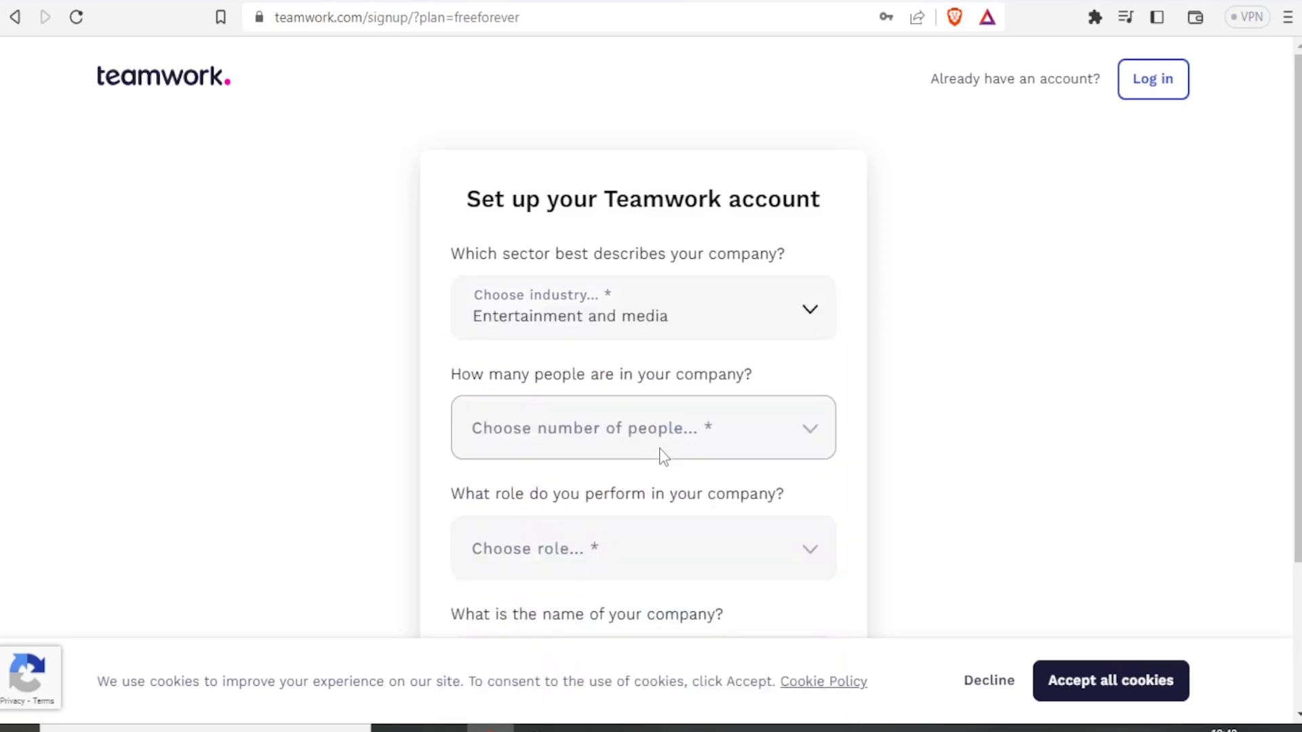
left_click(808, 427)
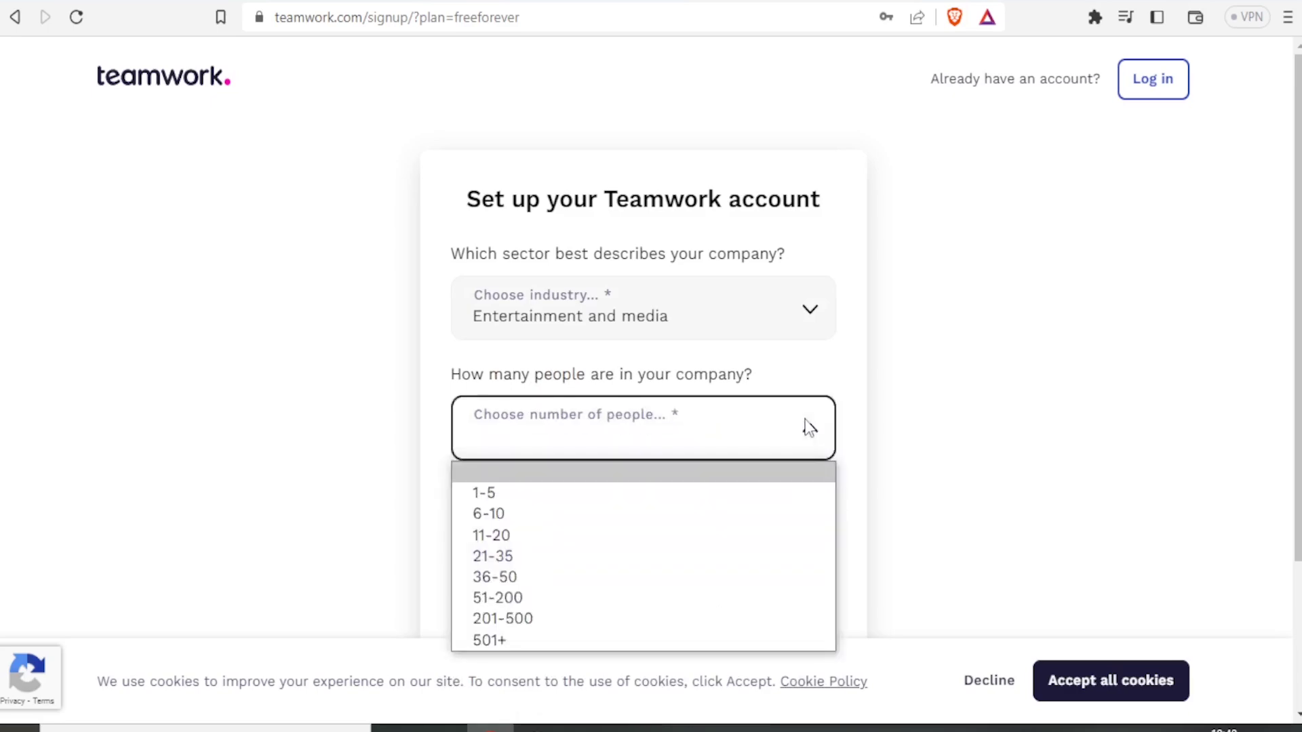
left_click(570, 500)
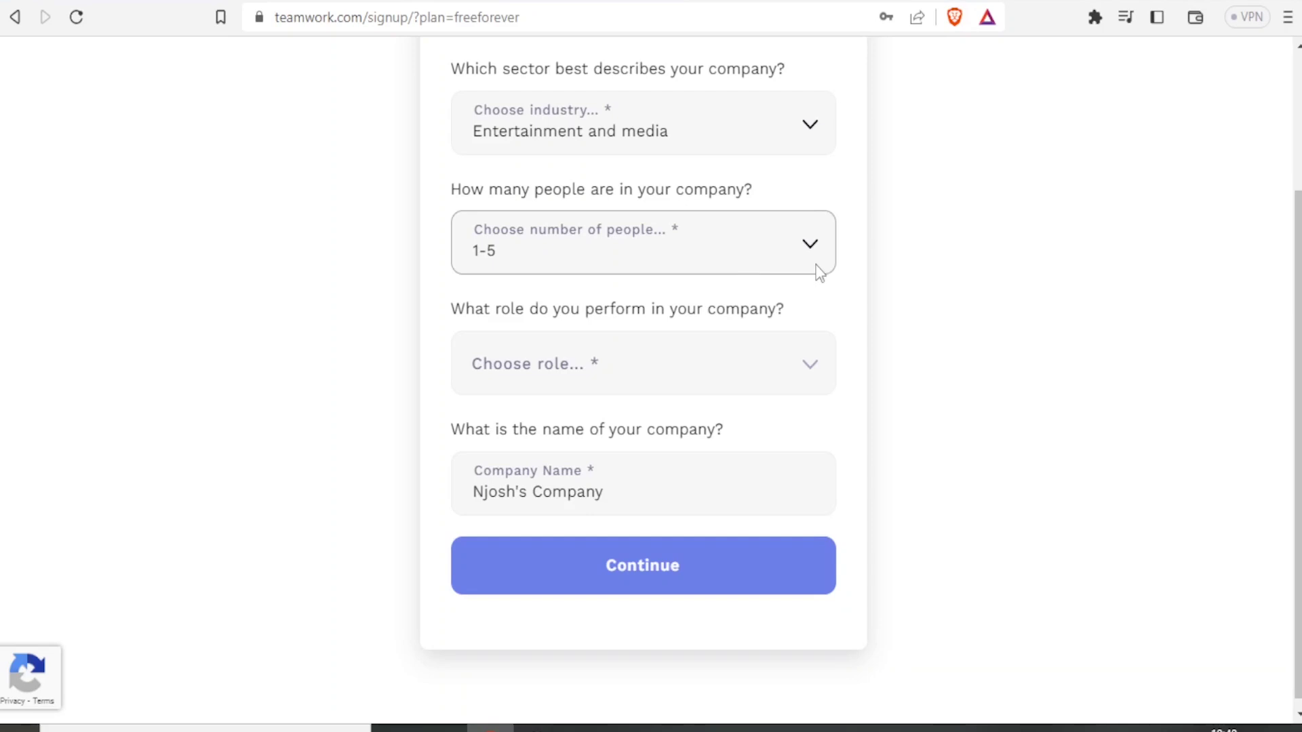
left_click(815, 369)
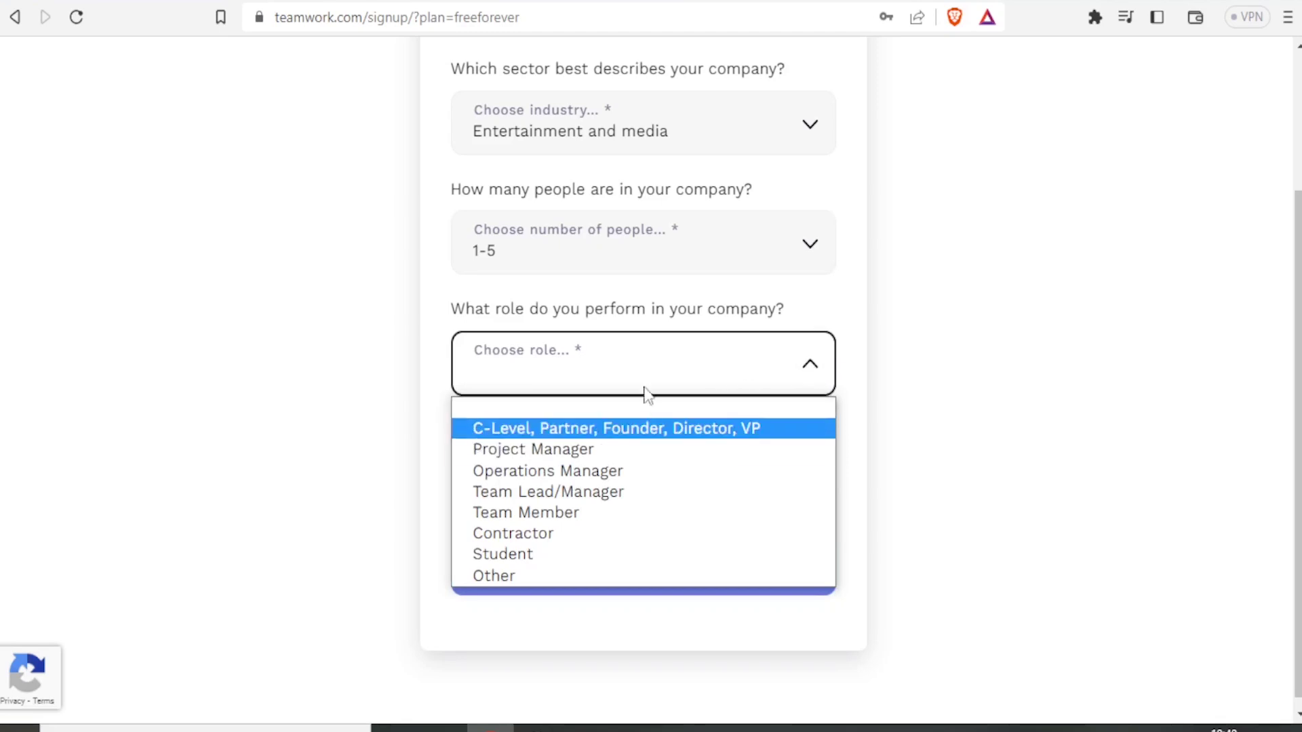
left_click(605, 479)
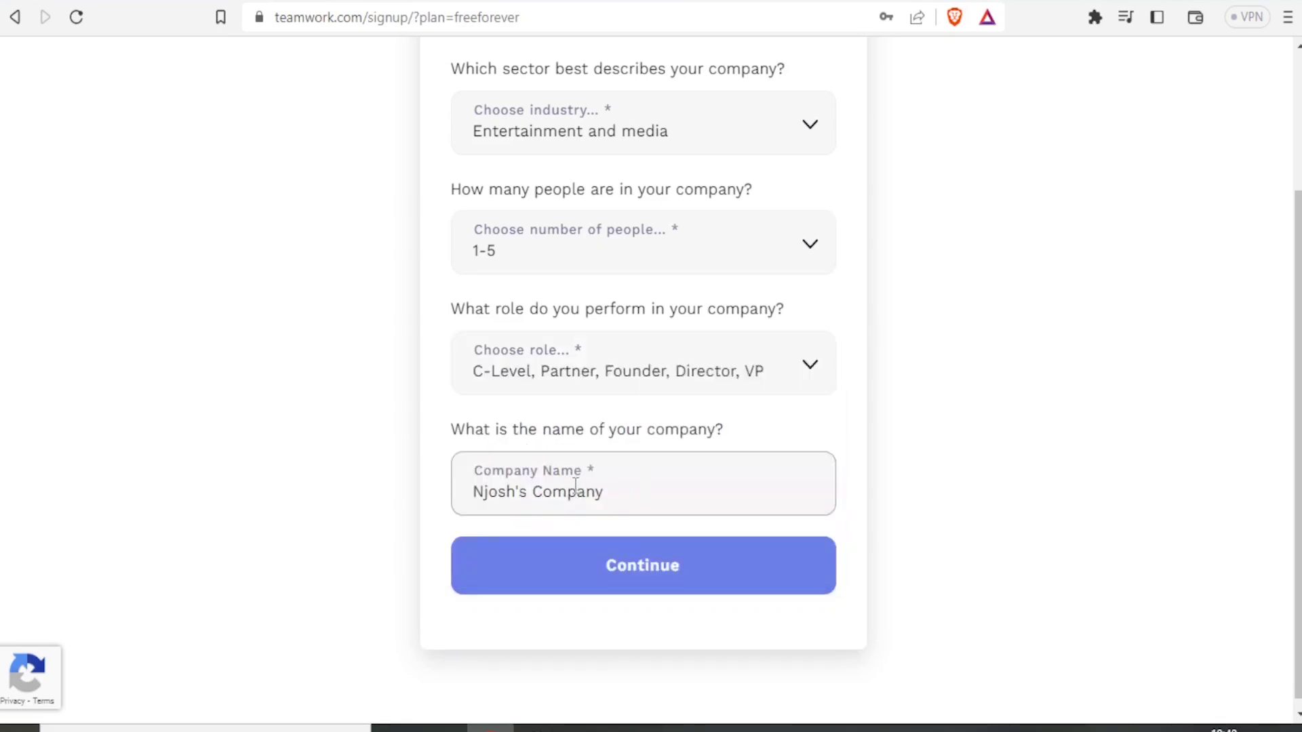
Step: Replace the suggested company name with the studio's name and submit the company details
double_click(509, 492)
type("Njosh Studios")
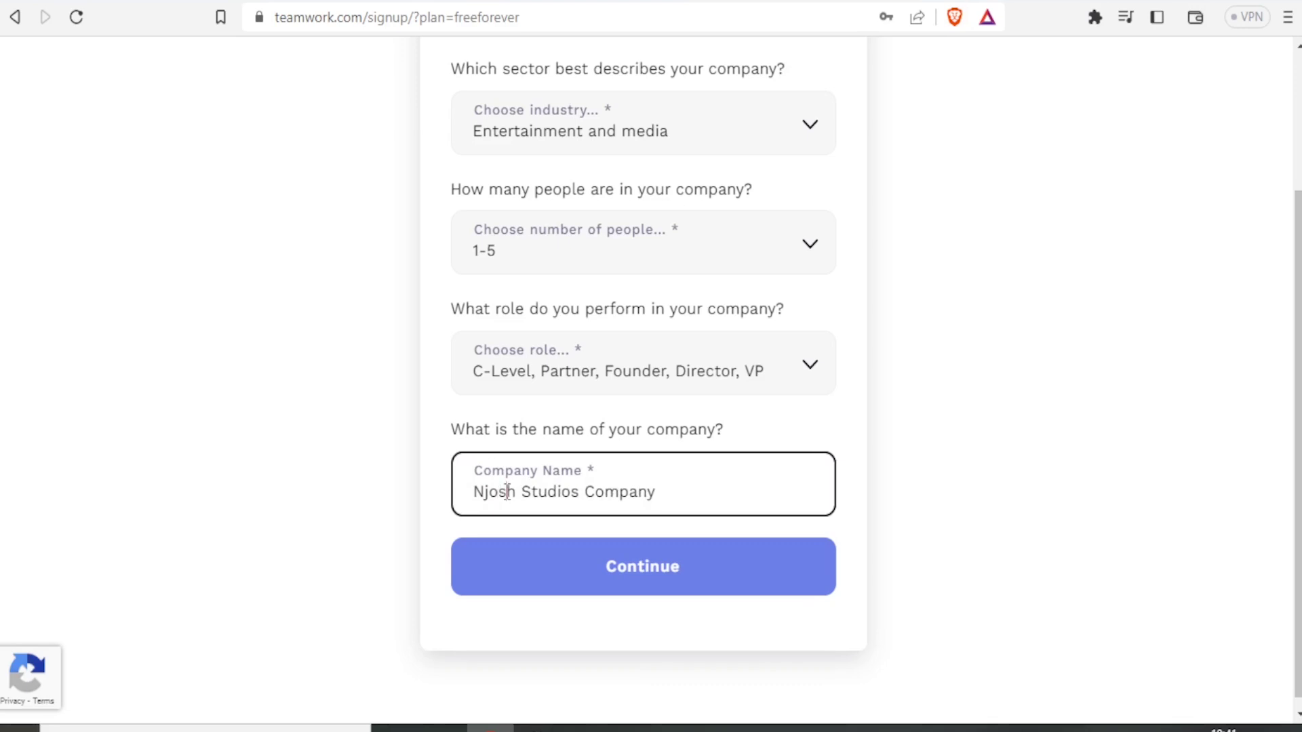
left_click(657, 491)
key("ctrl+BackSpace")
left_click(588, 568)
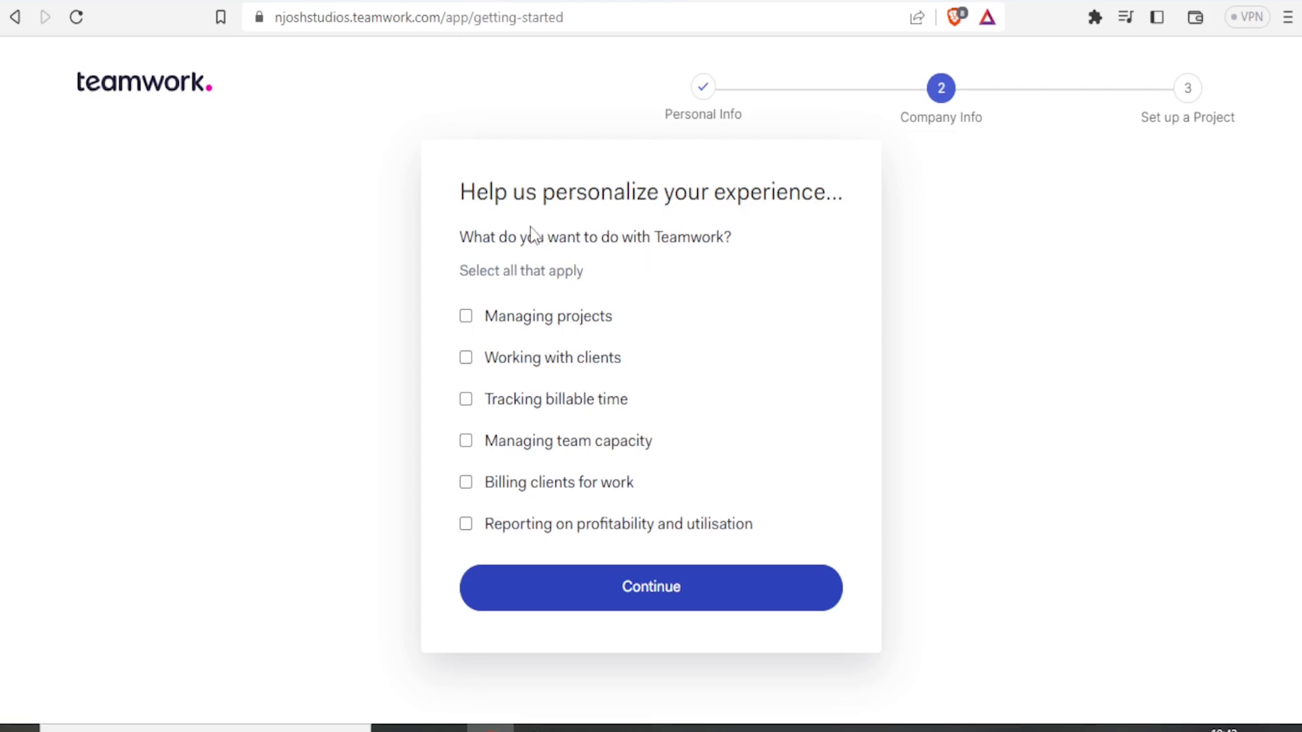
Step: Leave only Managing projects ticked as the intended use and continue
left_click(473, 331)
left_click(466, 357)
left_click(466, 401)
left_click(467, 400)
left_click(467, 361)
left_click(581, 597)
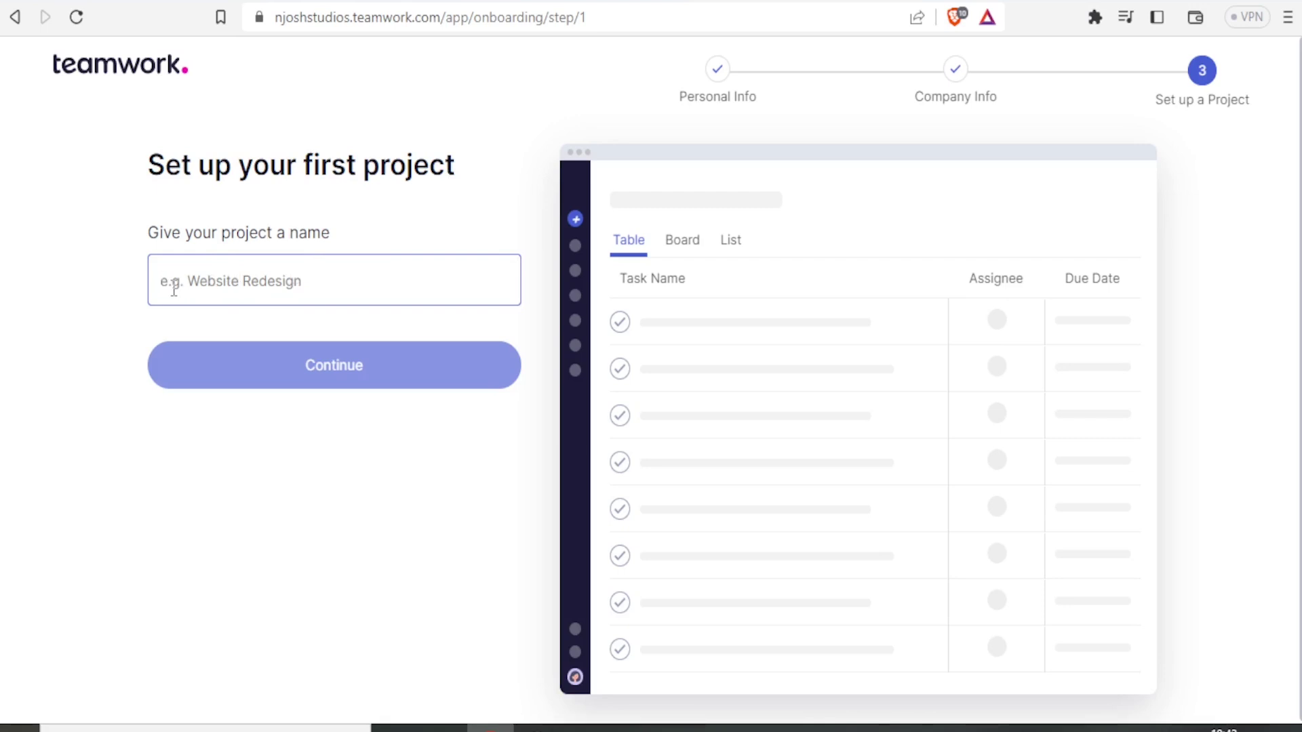
Step: Enter 'Youtube Tutorials' as the project name and continue
type("Y")
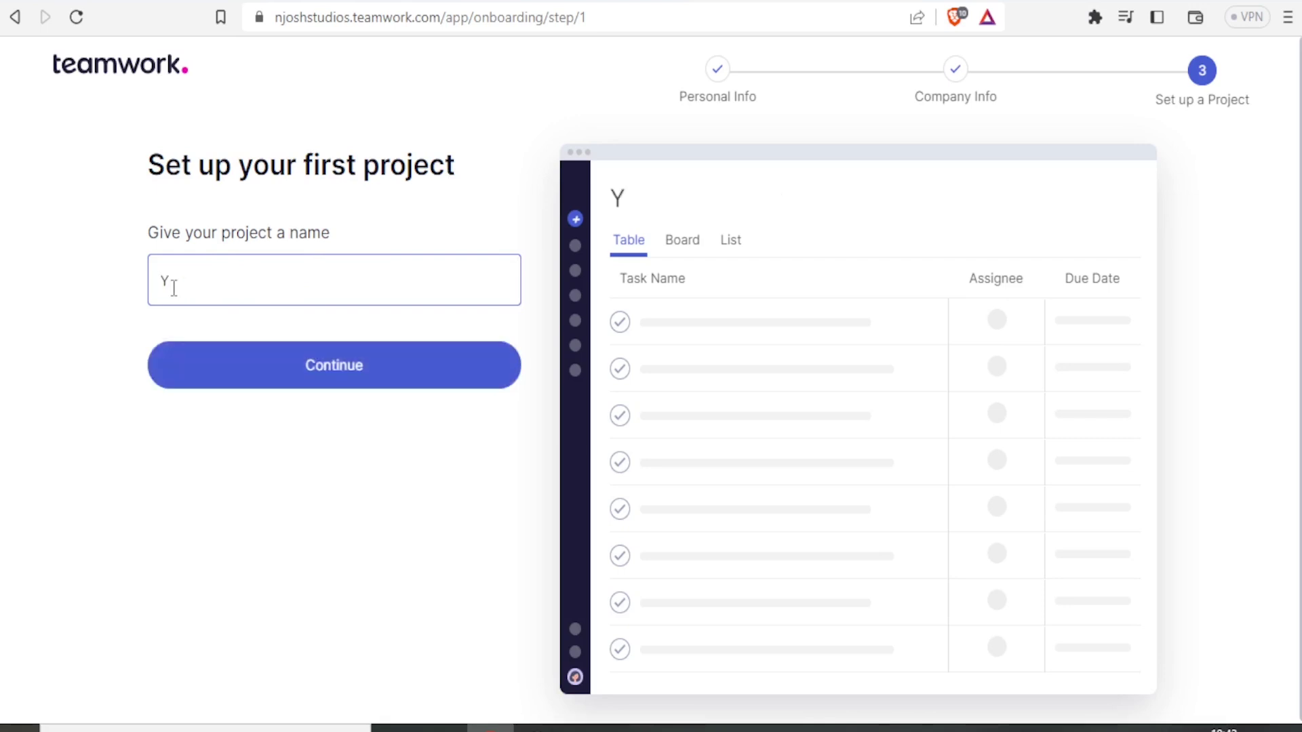
type("outube Tutorials")
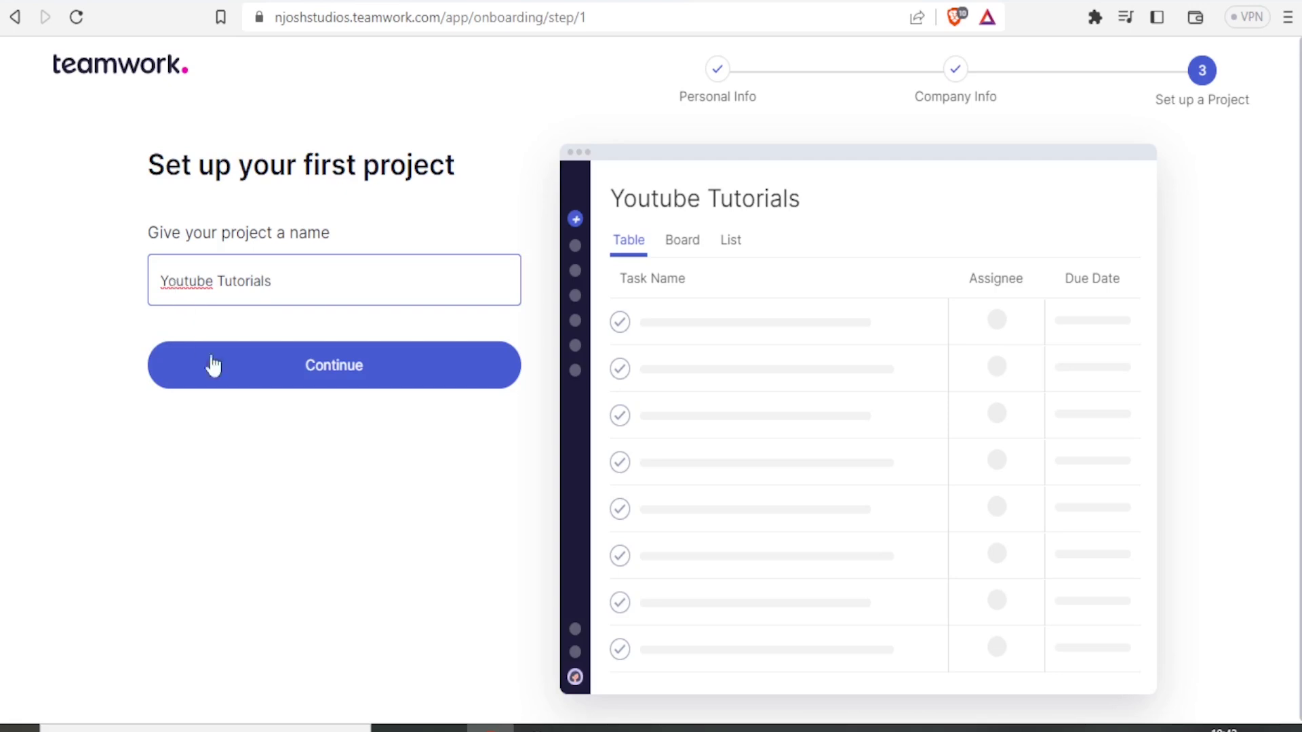
left_click(302, 384)
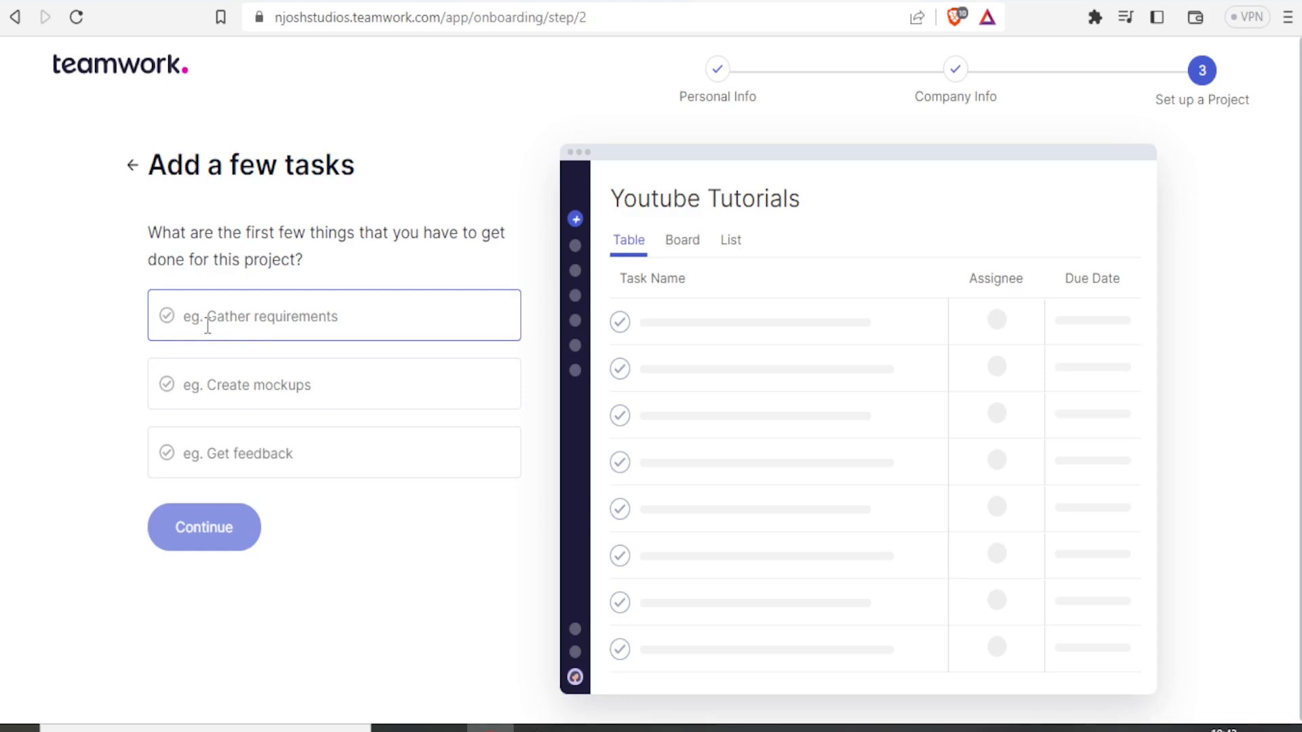
Step: Enter the tasks Research, Scripting and Recording, and Editing, then continue
type("Research")
left_click(197, 384)
type("R")
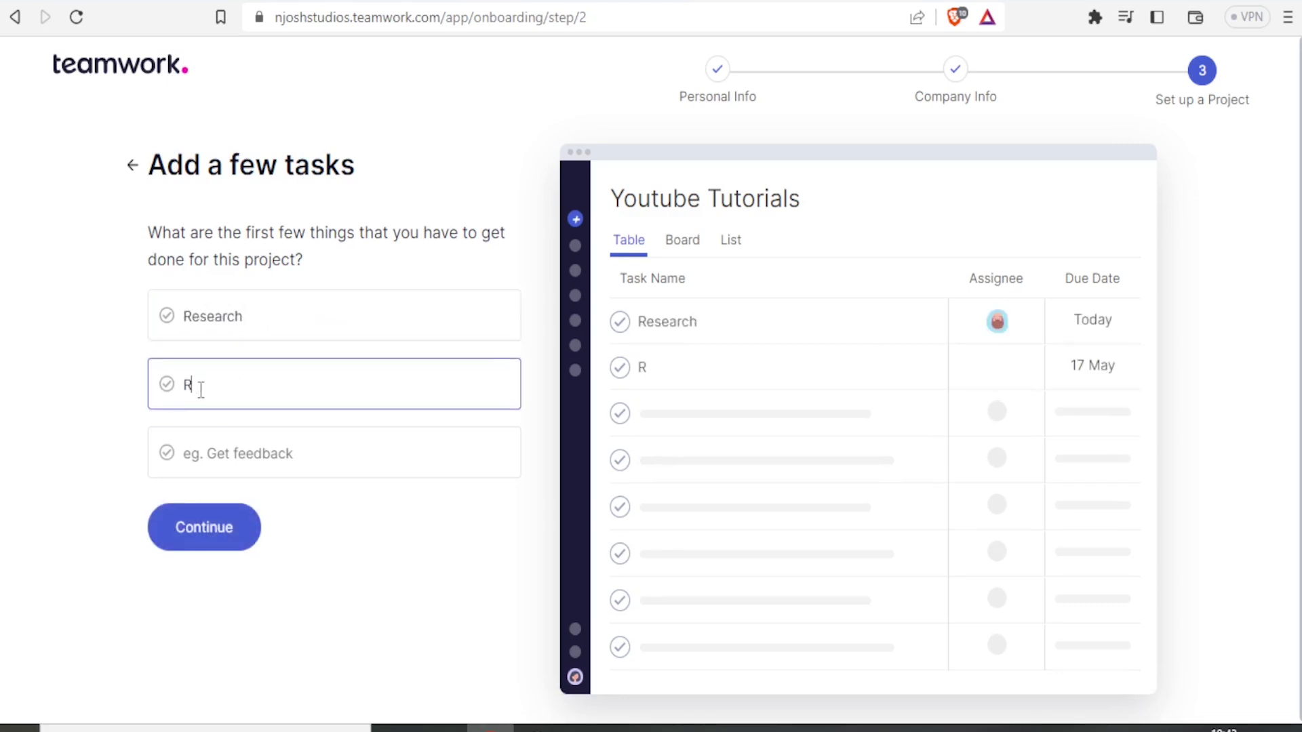
type("ecording")
left_click(231, 456)
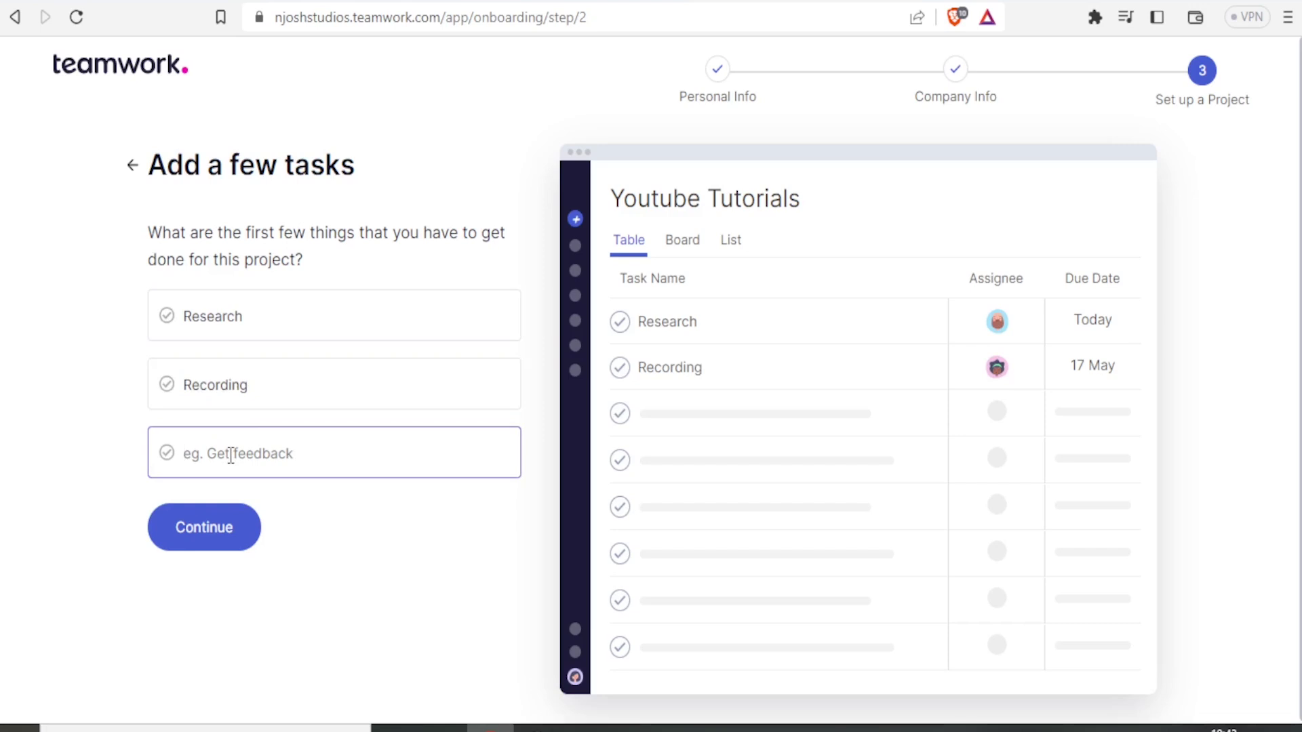
type("Editing")
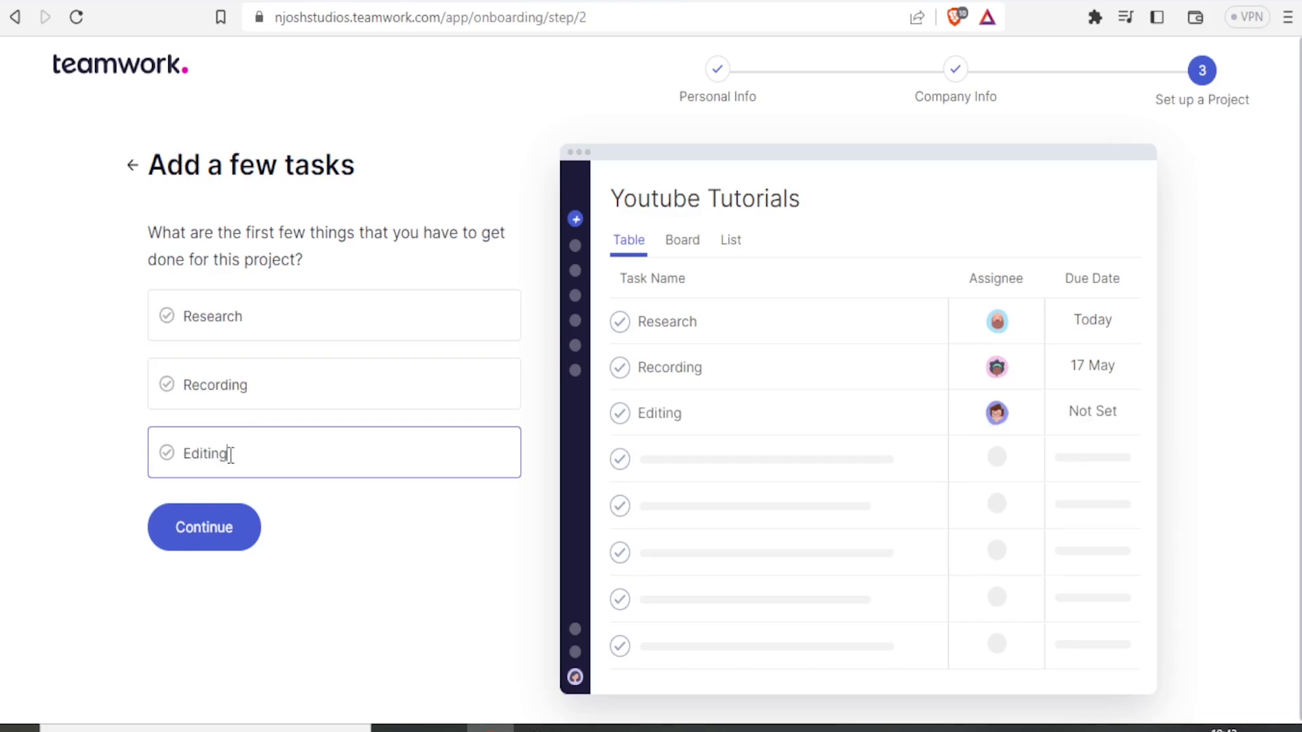
left_click(188, 384)
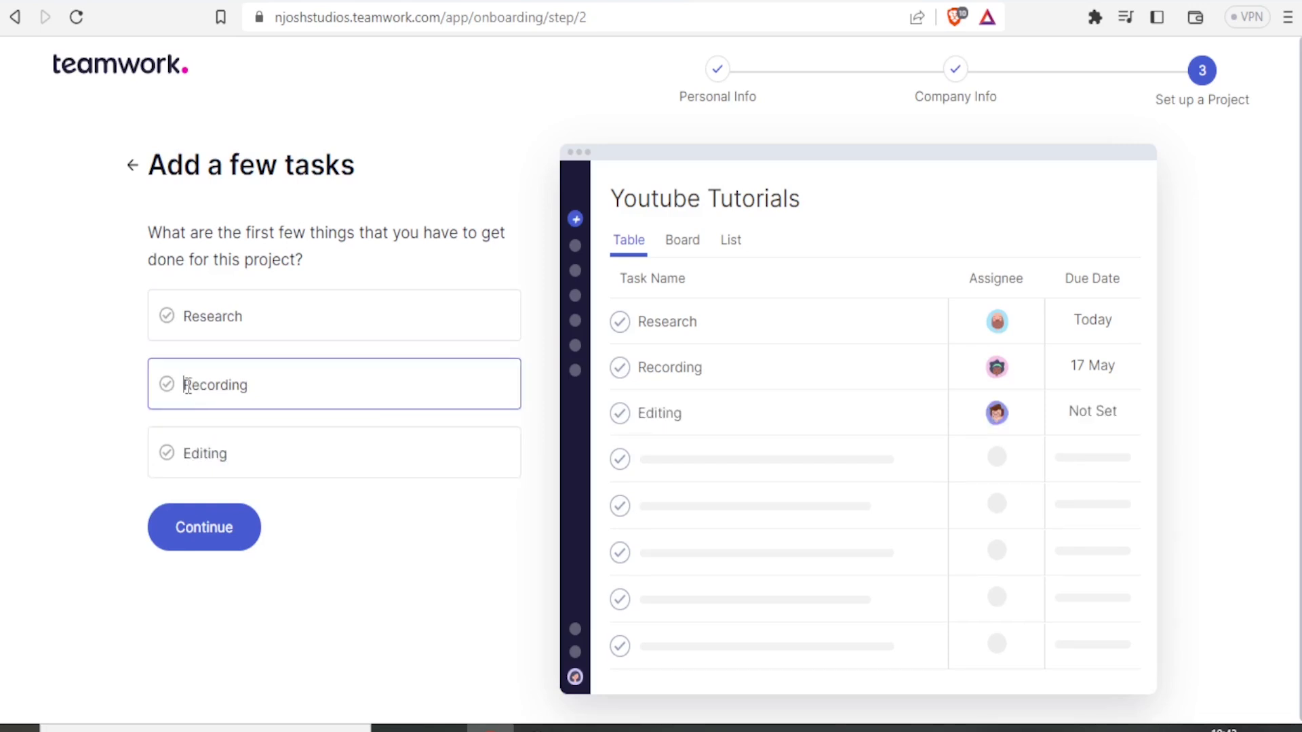
type("Scripting and")
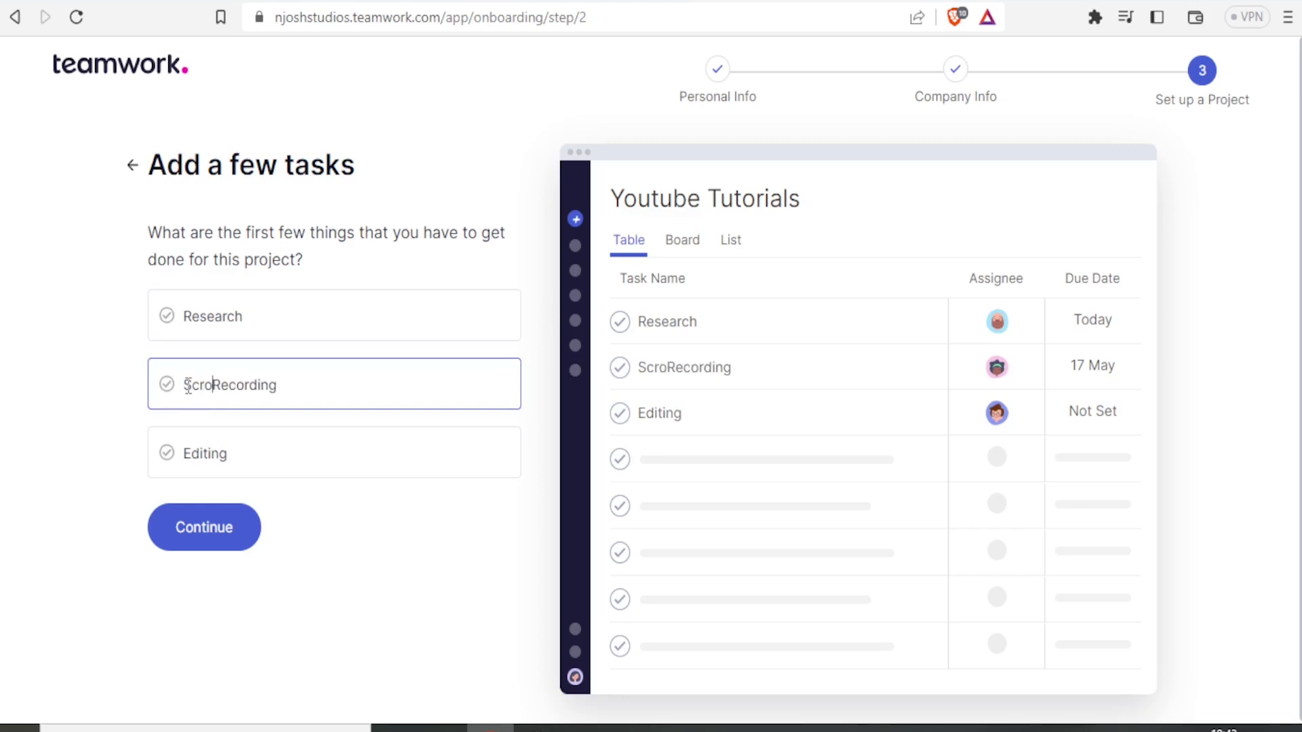
left_click(201, 525)
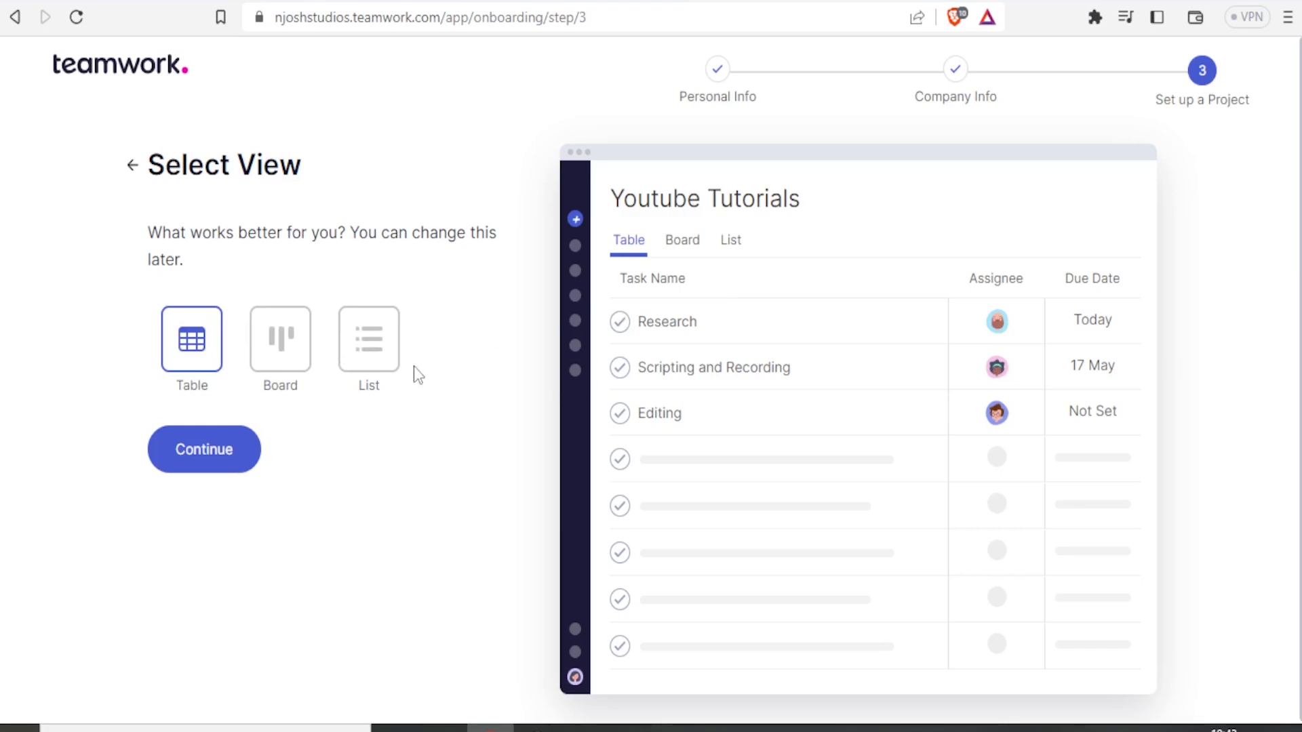
Step: Preview the List, Board and Table layouts, then pick List and continue
left_click(377, 358)
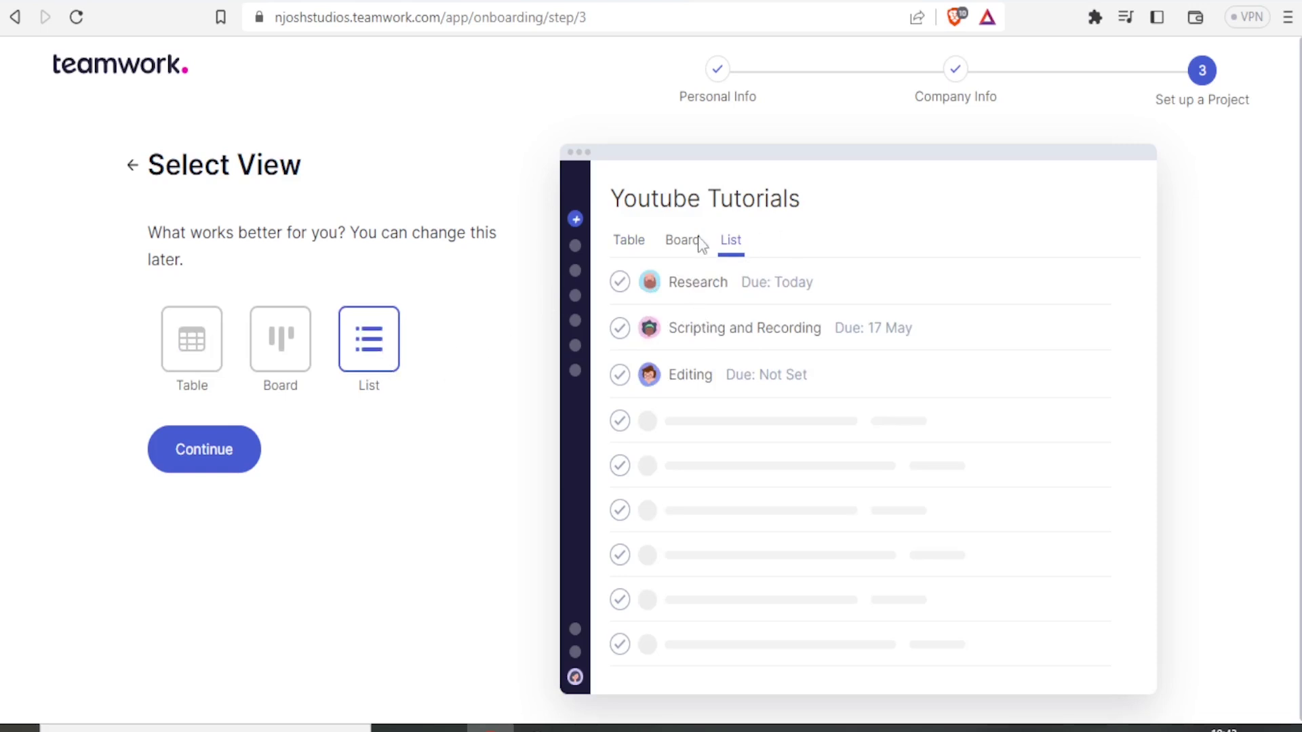
left_click(302, 352)
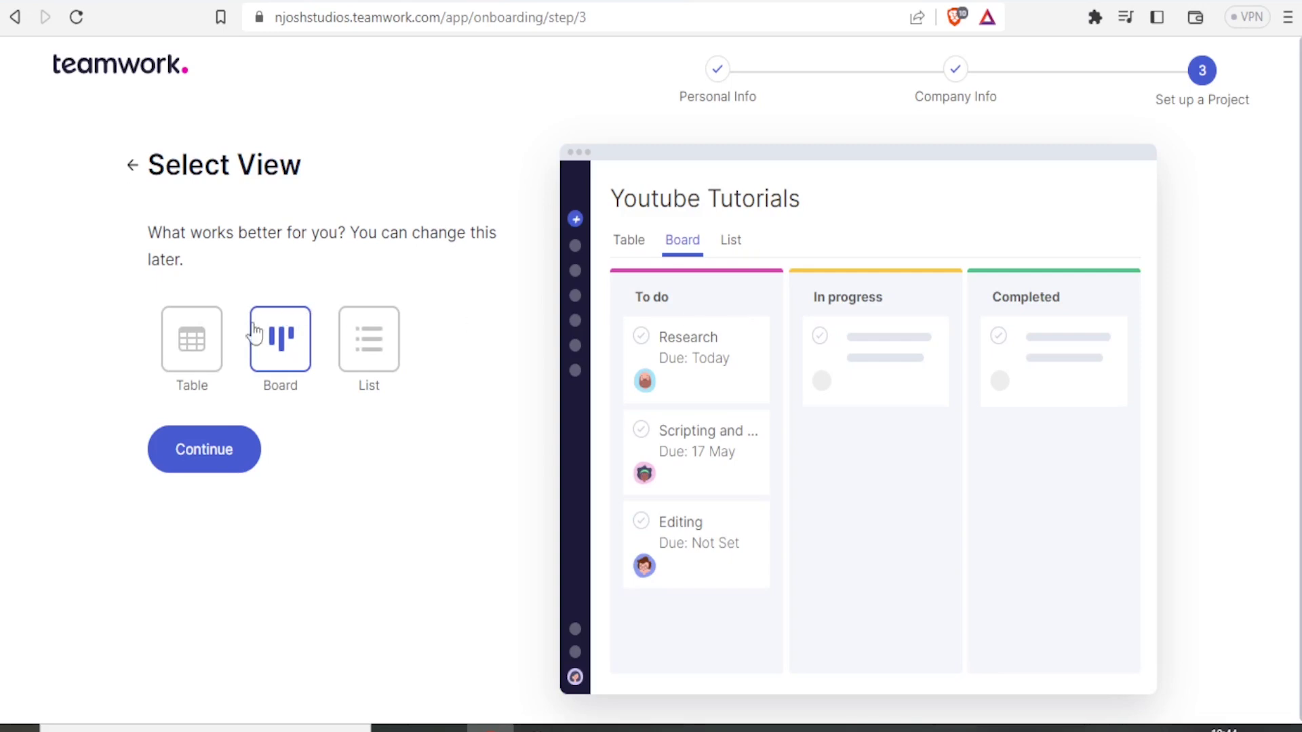
left_click(204, 342)
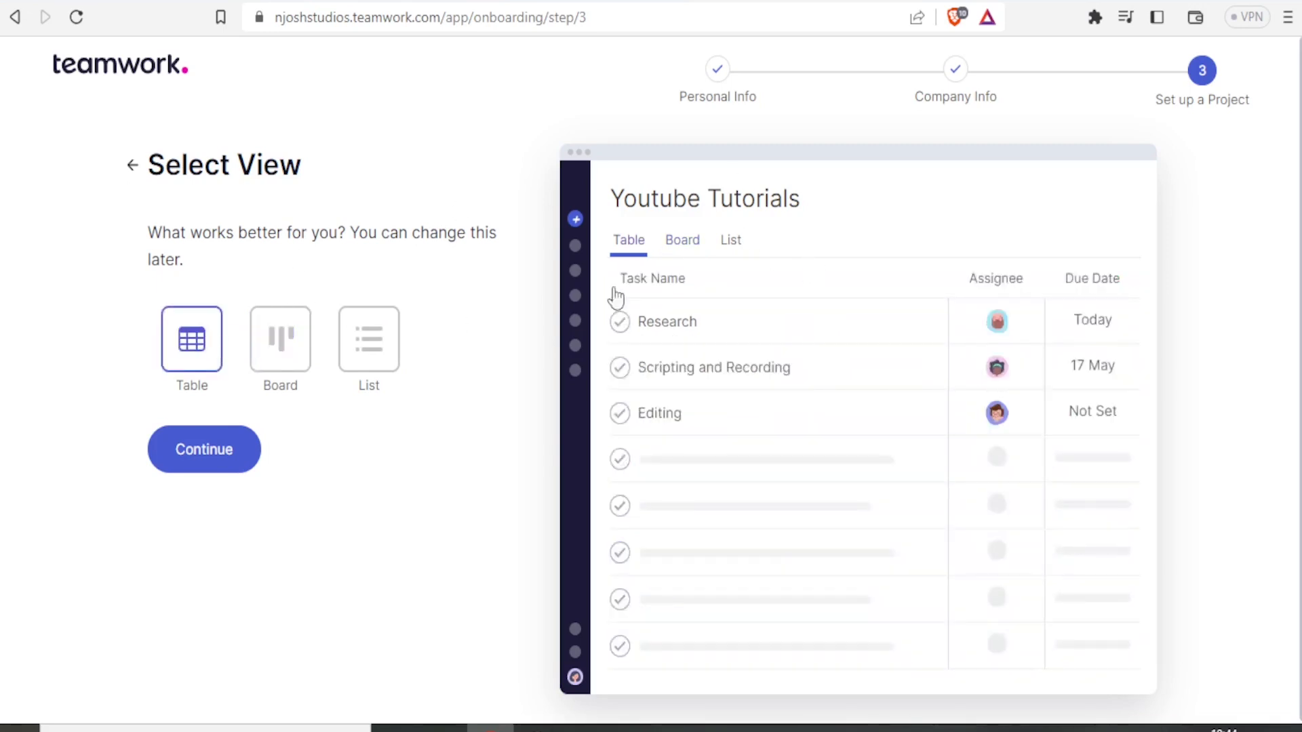
left_click(374, 354)
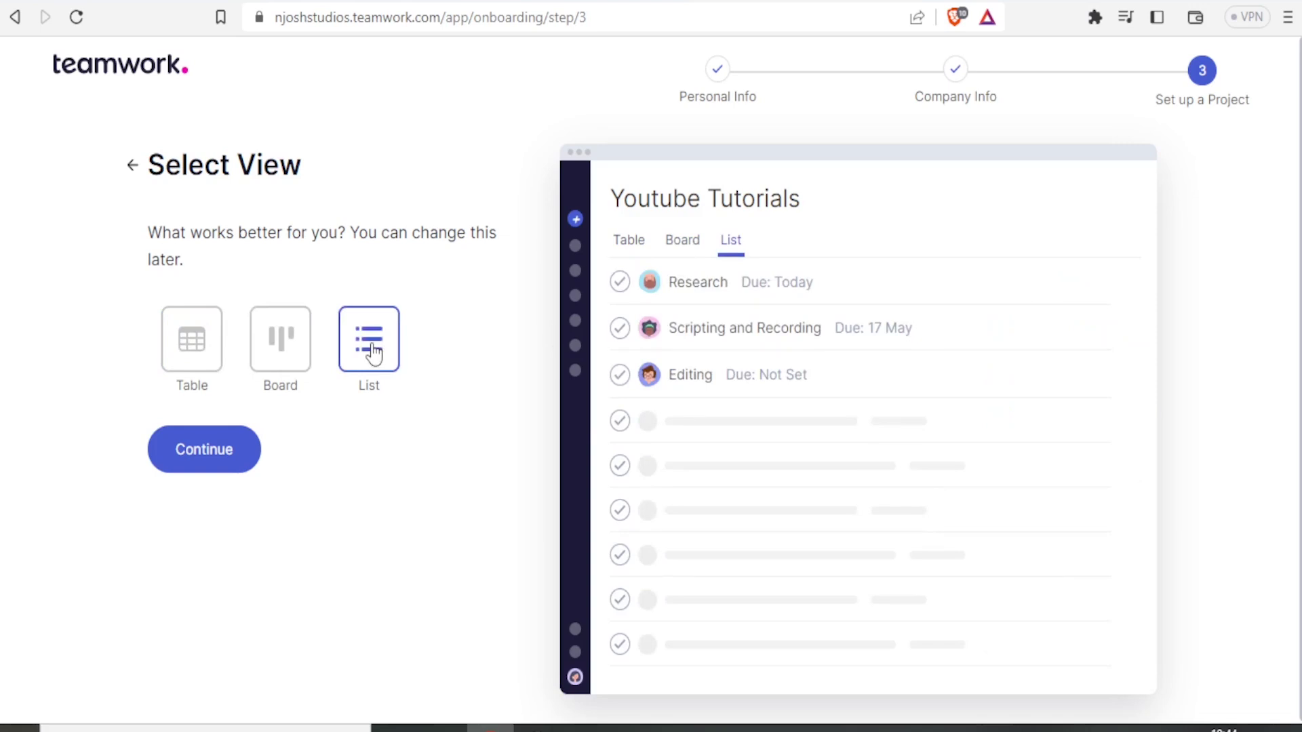
left_click(213, 452)
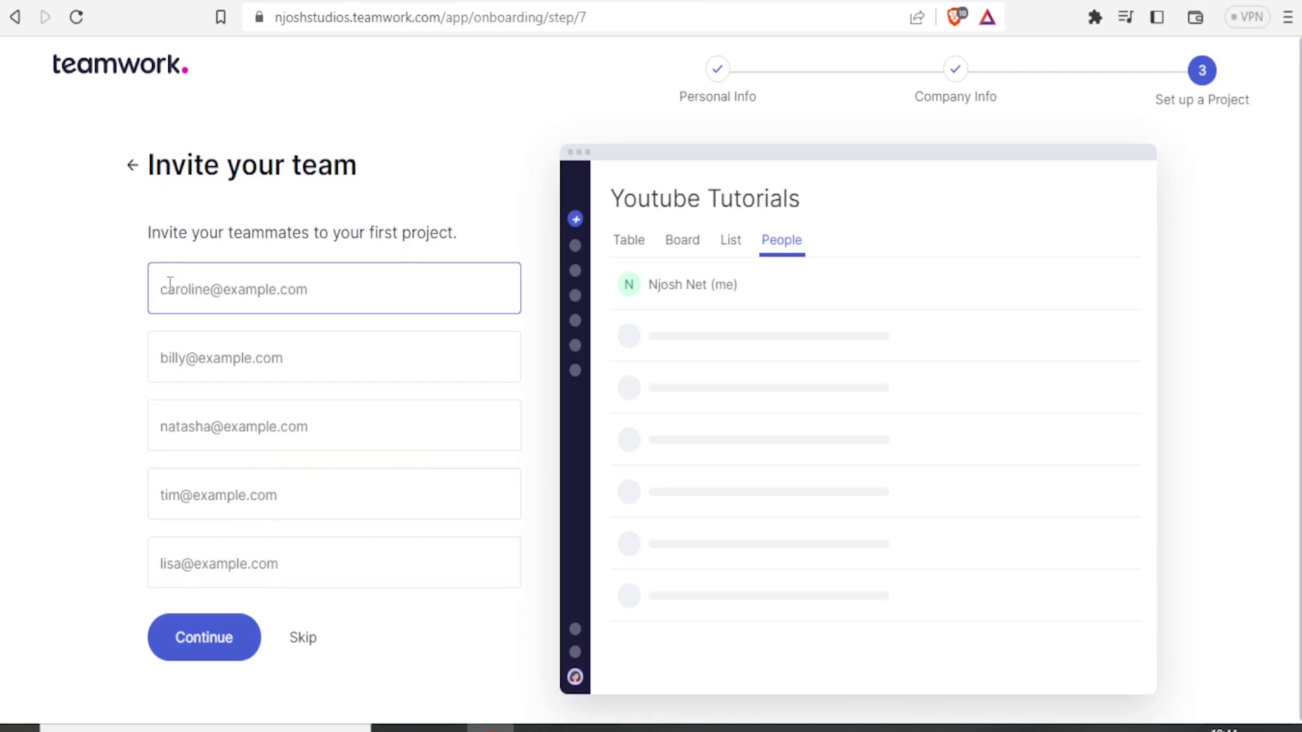
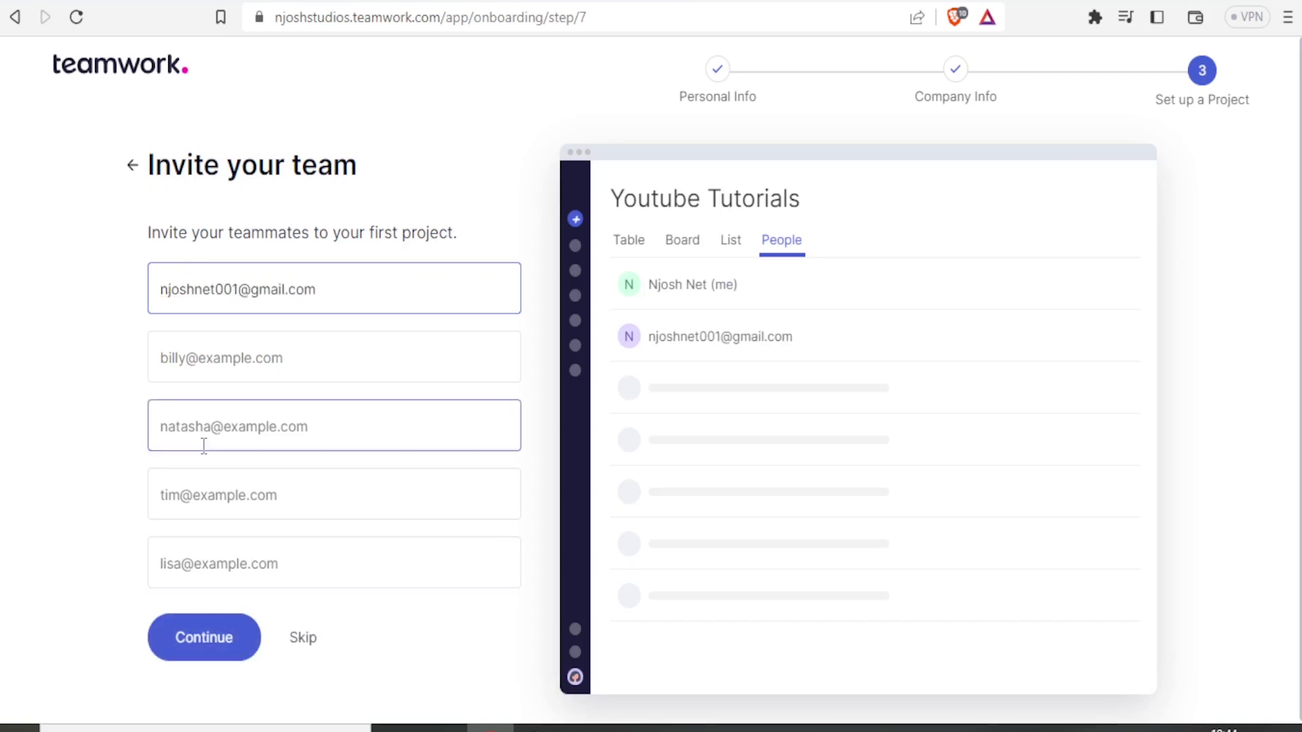
Step: Enter a teammate's e-mail in the first invite field and finish onboarding
left_click(221, 639)
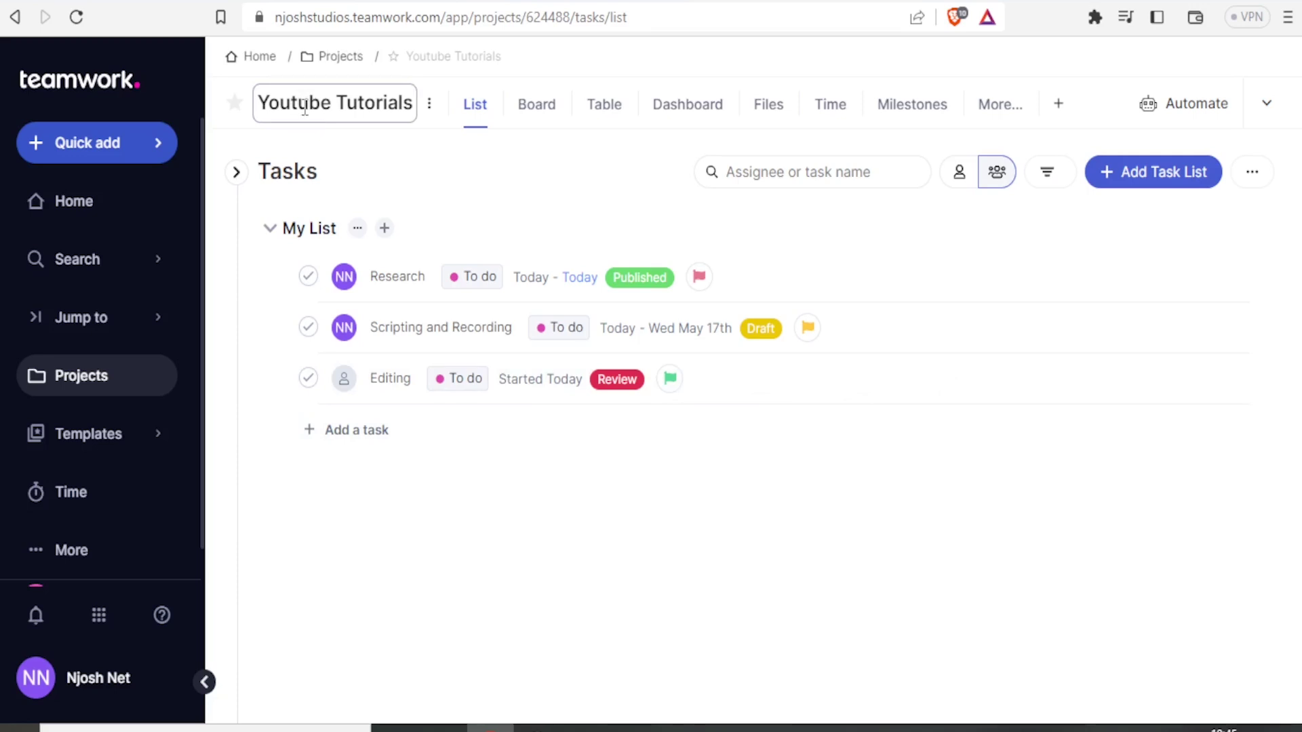
left_click(305, 107)
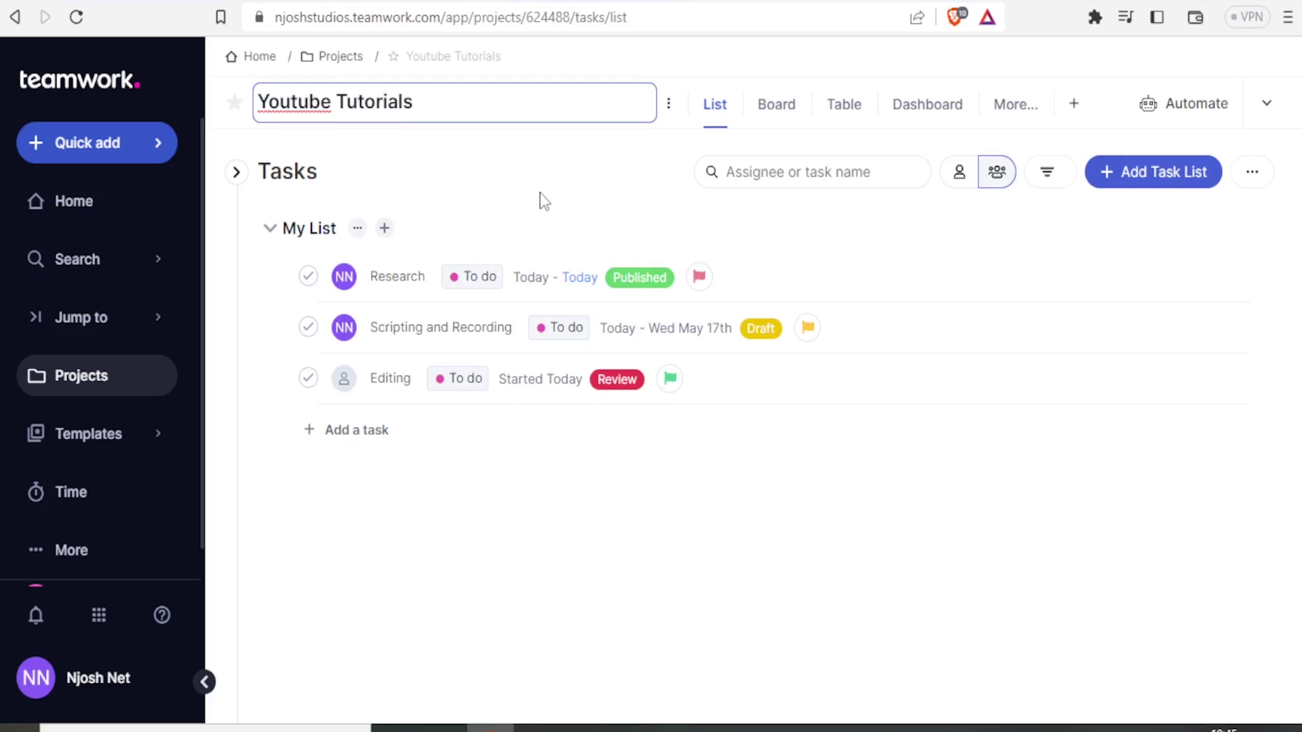
left_click(764, 635)
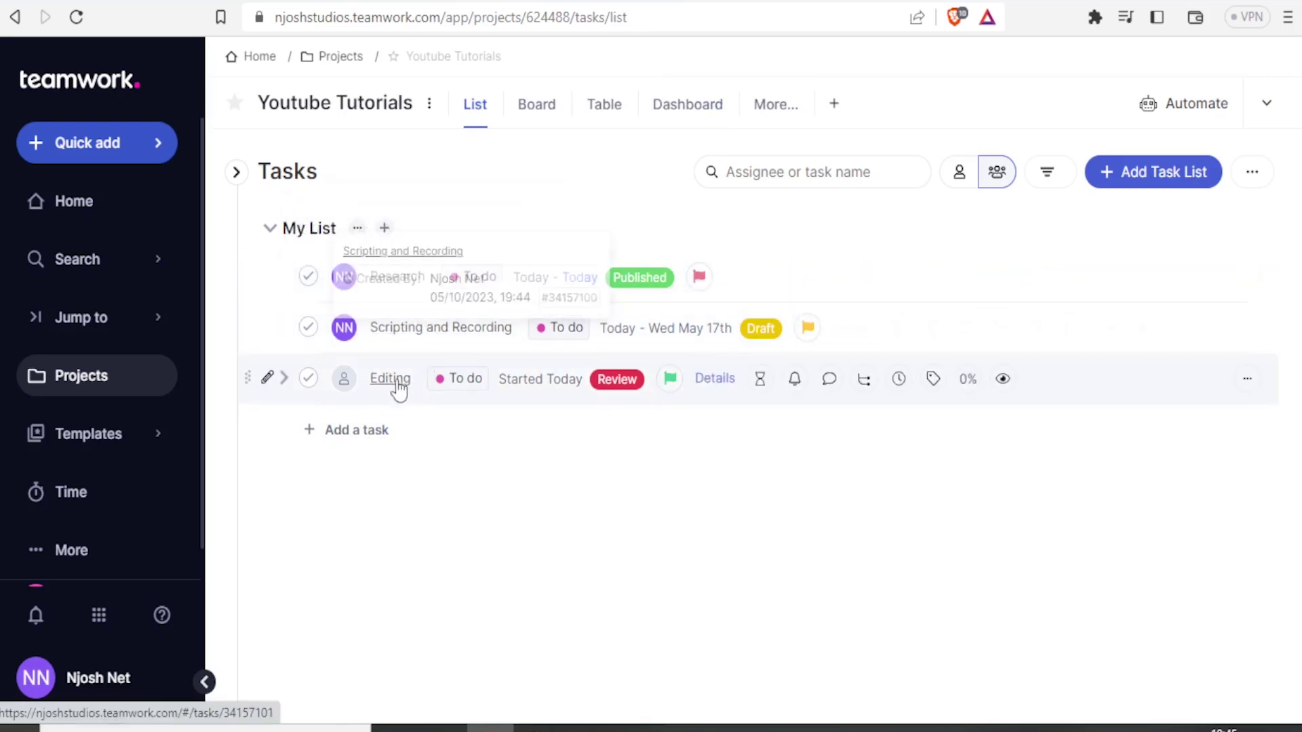
mouse_move(399, 388)
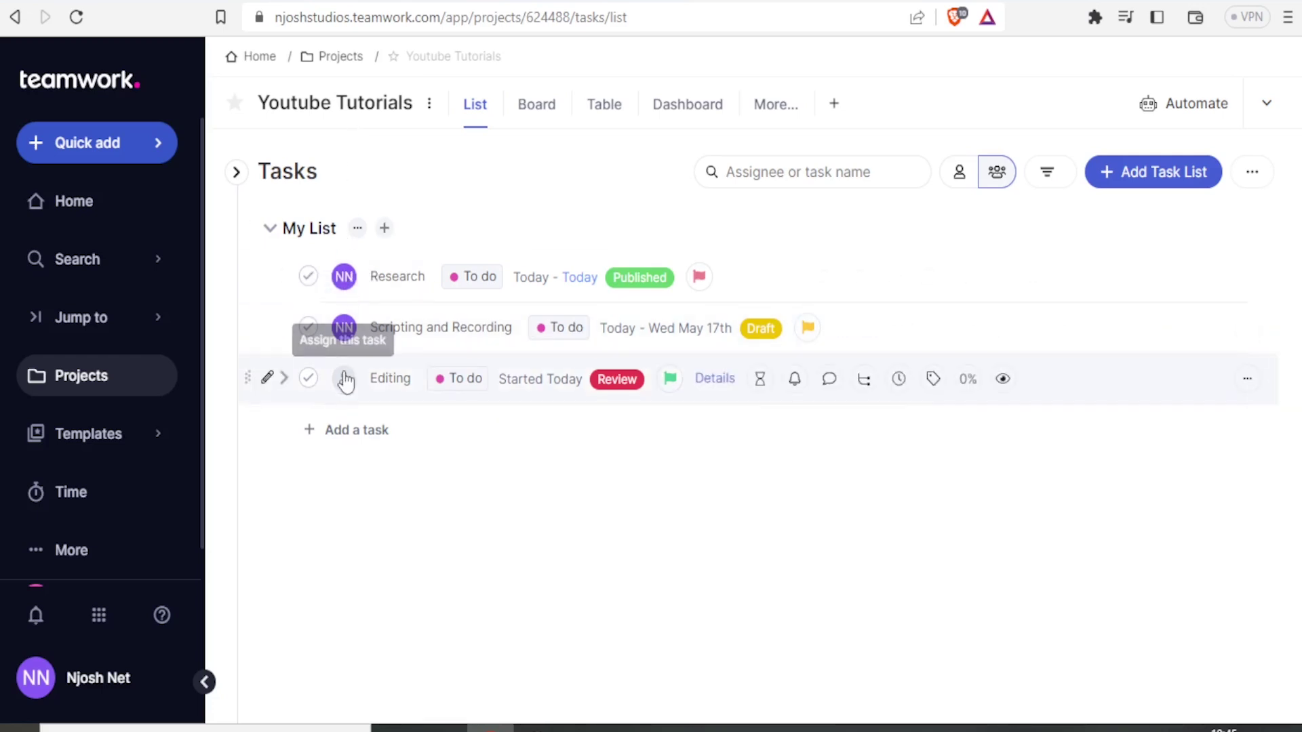
Step: Add a My List task 'Research on Tutorial 1' and assign it to the invited teammate
left_click(343, 439)
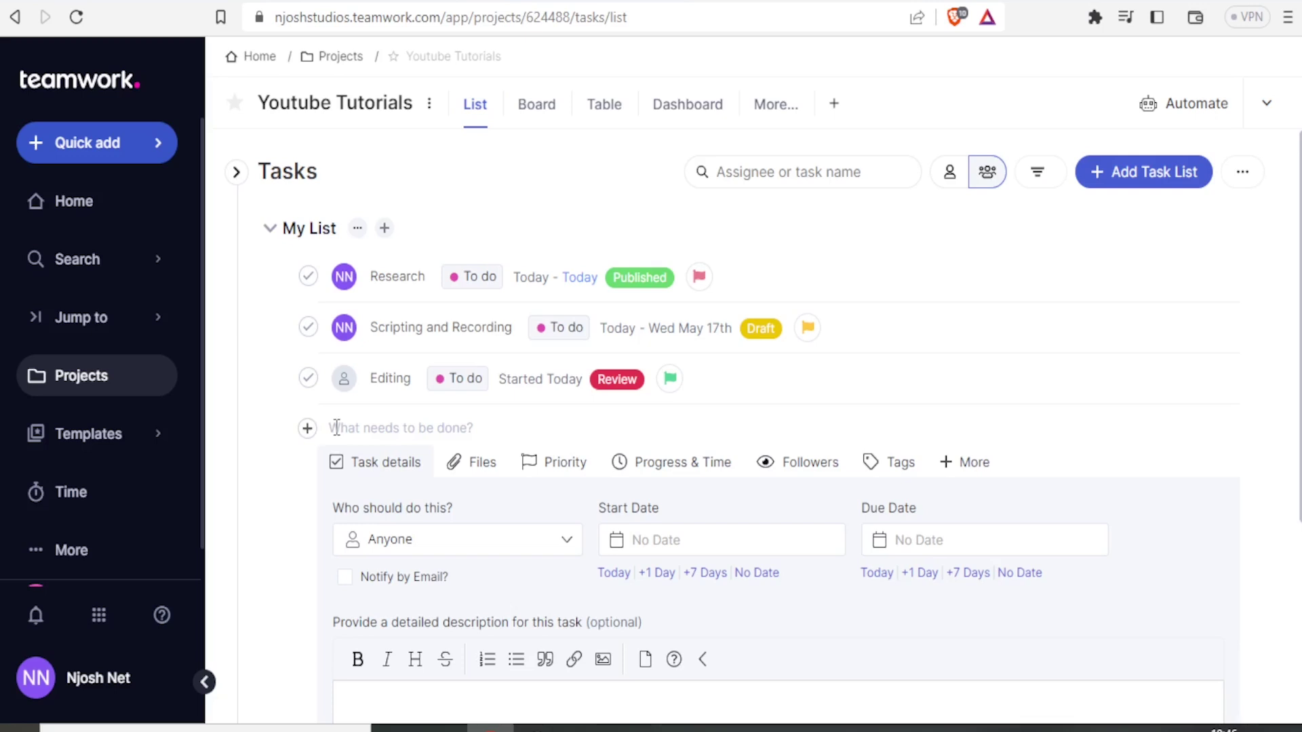
type("Re")
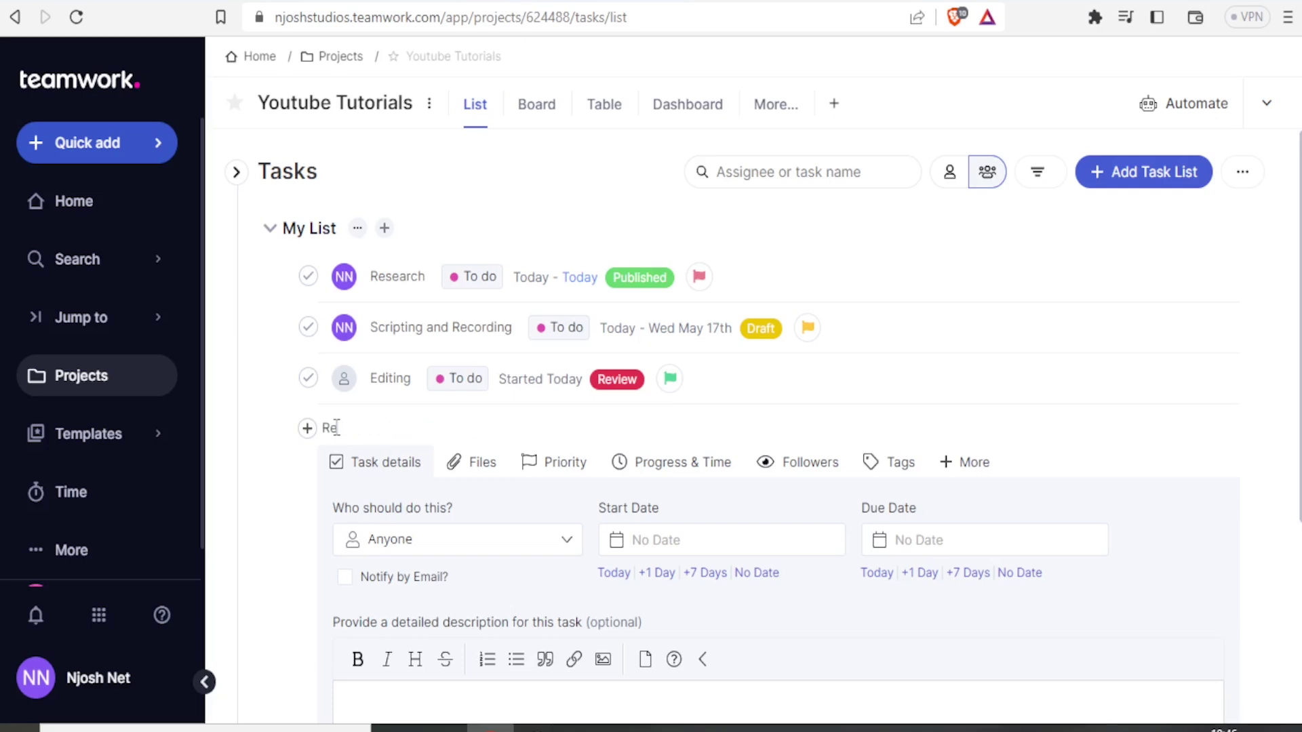
type("search on Tutorial 1")
key("Left")
key("Left")
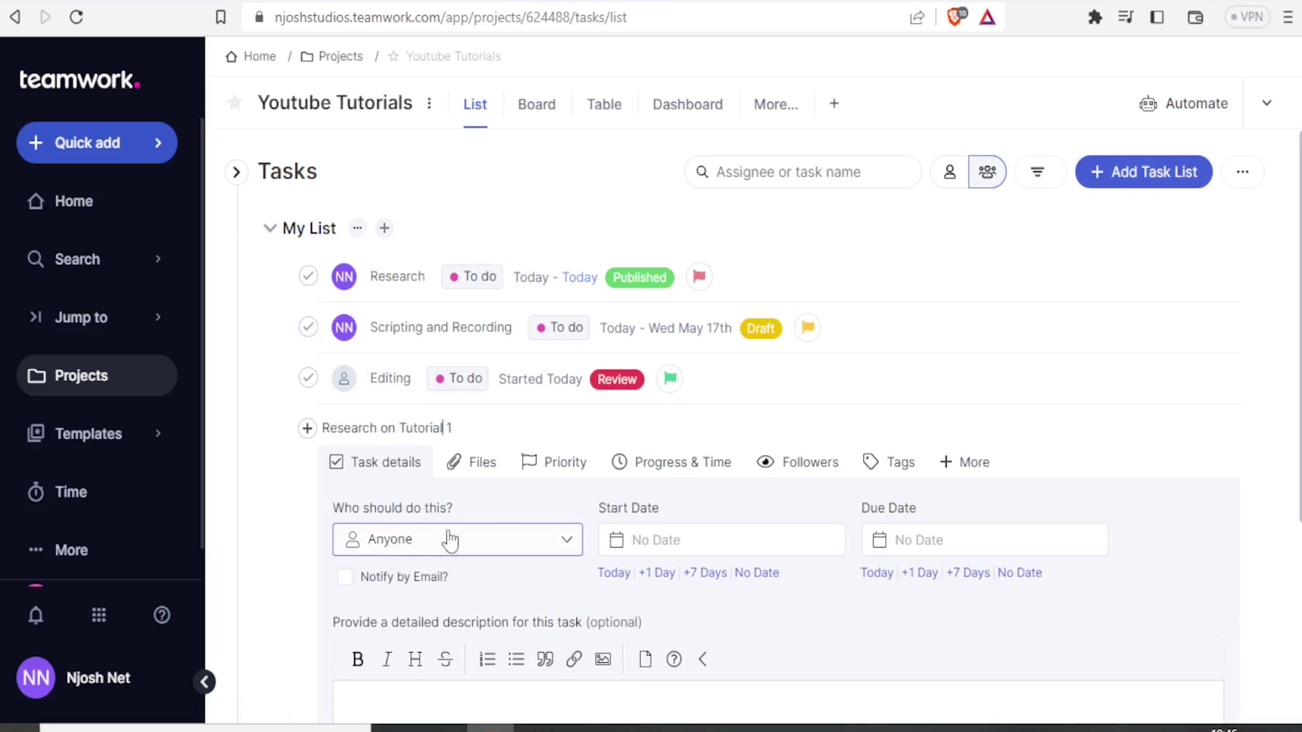
left_click(567, 543)
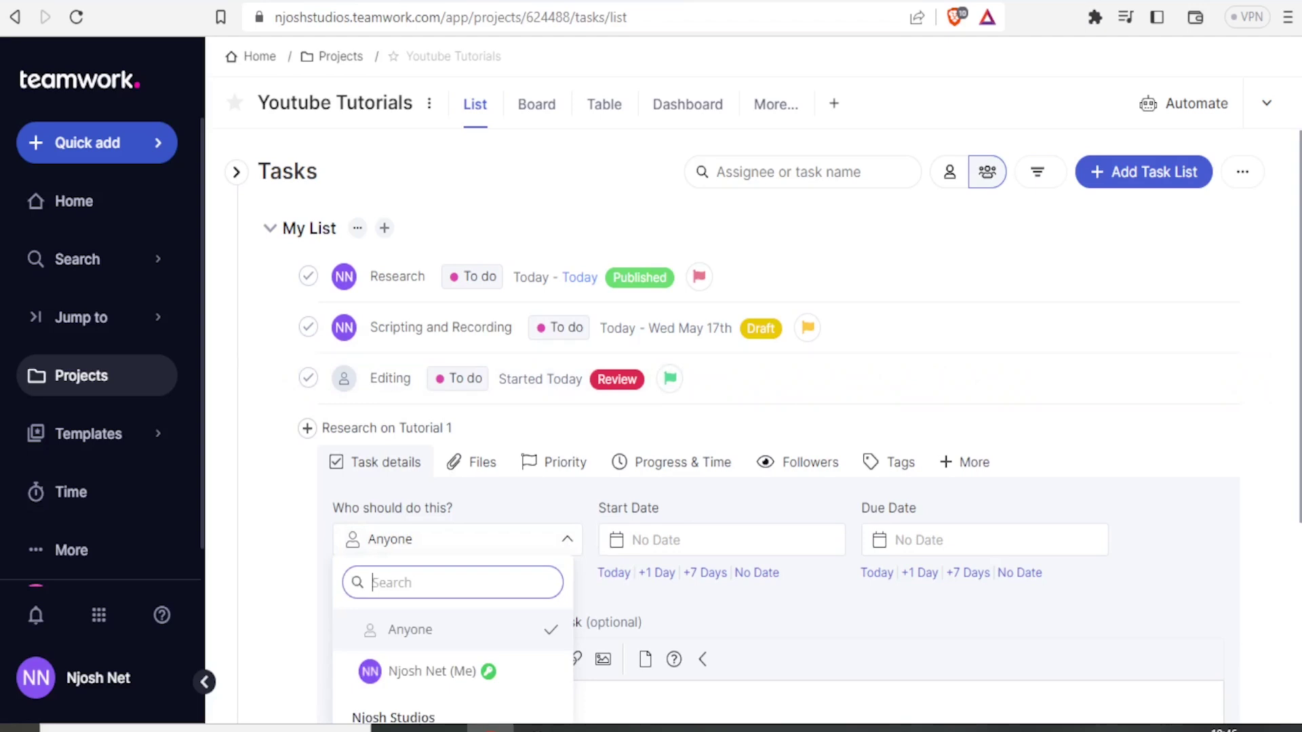
scroll(737, 431, "down", 2)
scroll(737, 432, "down", 3)
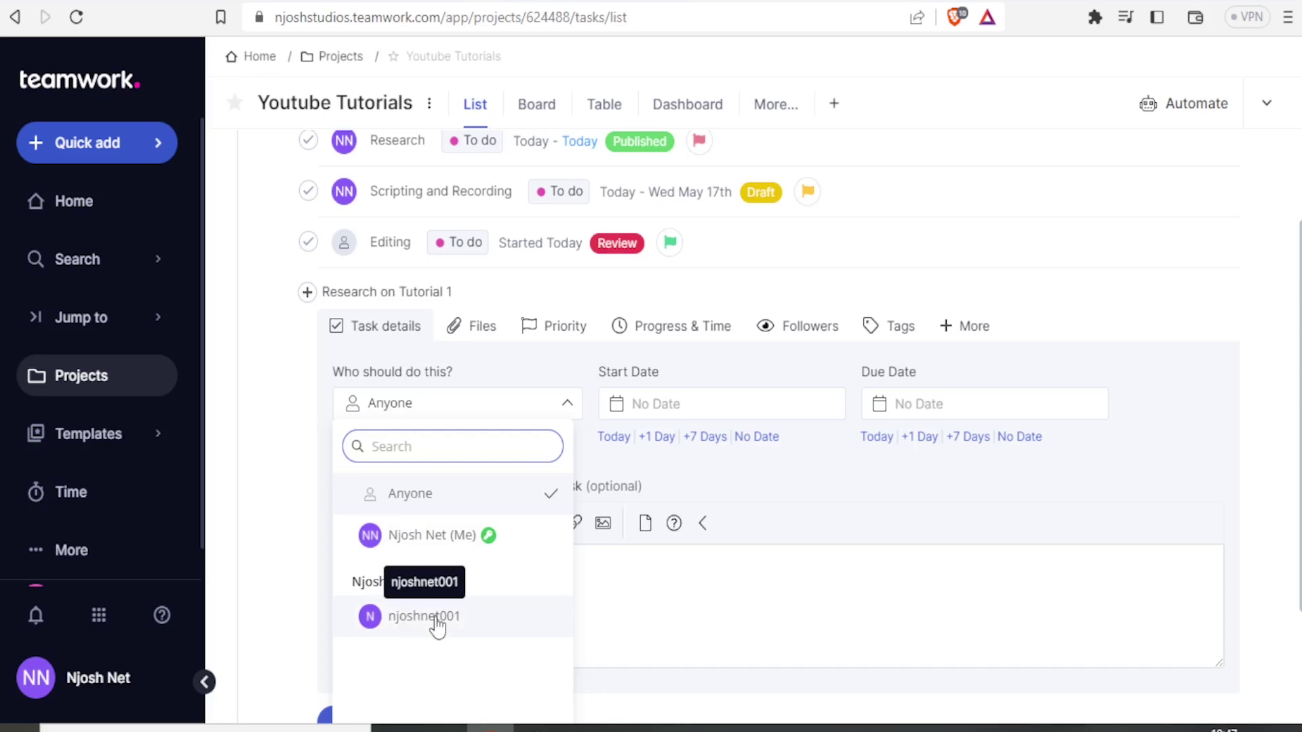
left_click(438, 625)
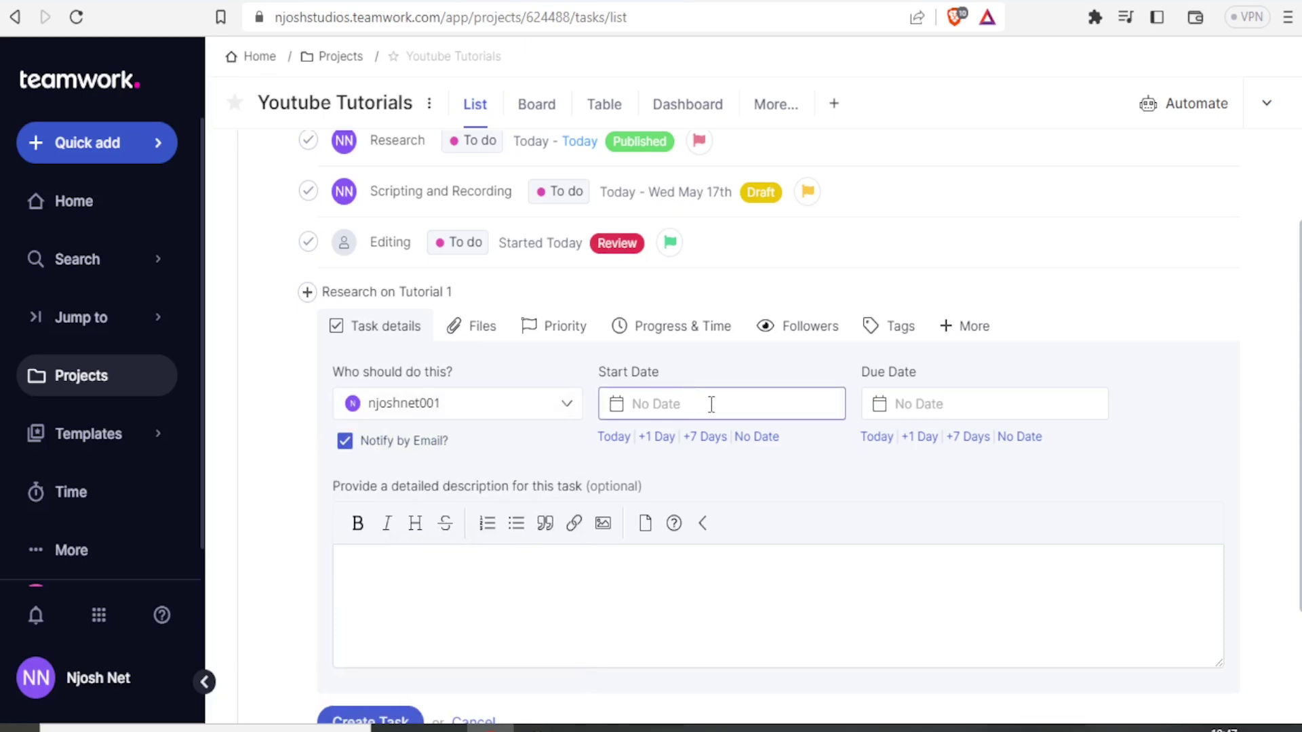
Step: Set start date 05/11/2023 and due date 05/17/2023, keeping e-mail notification on
left_click(691, 402)
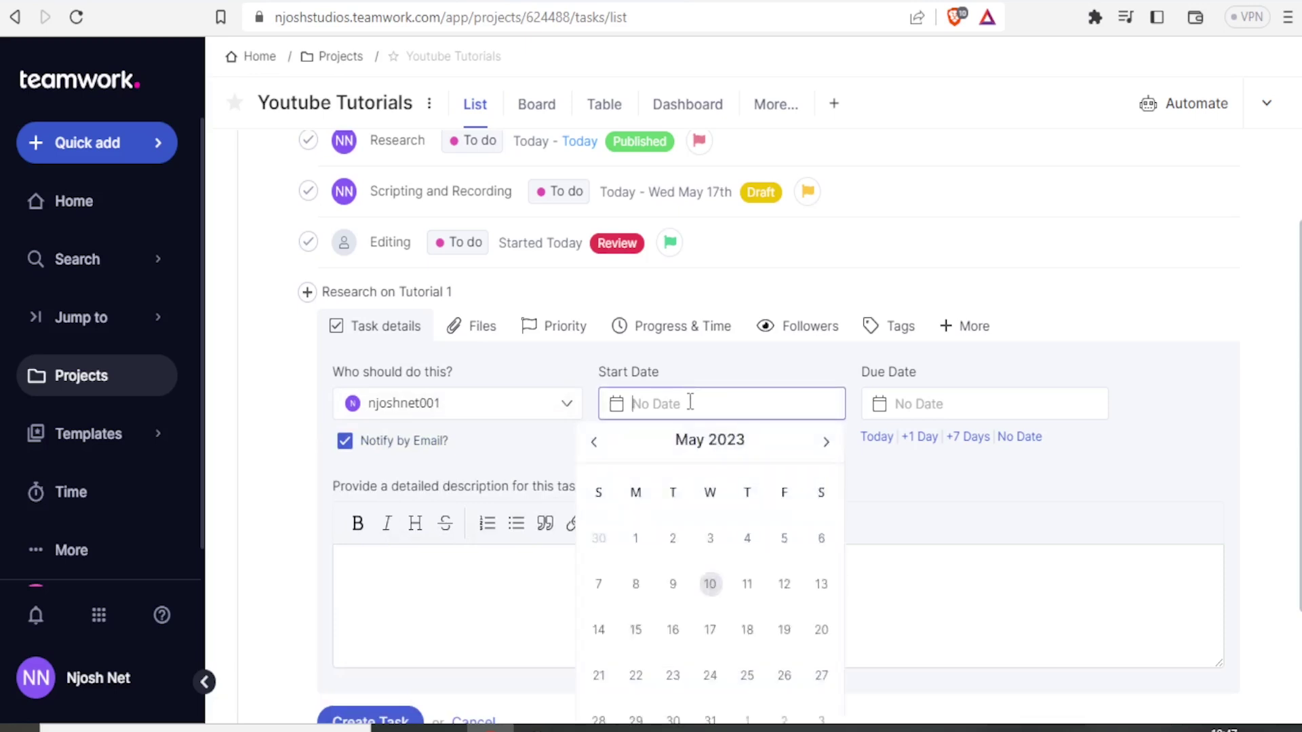
left_click(965, 576)
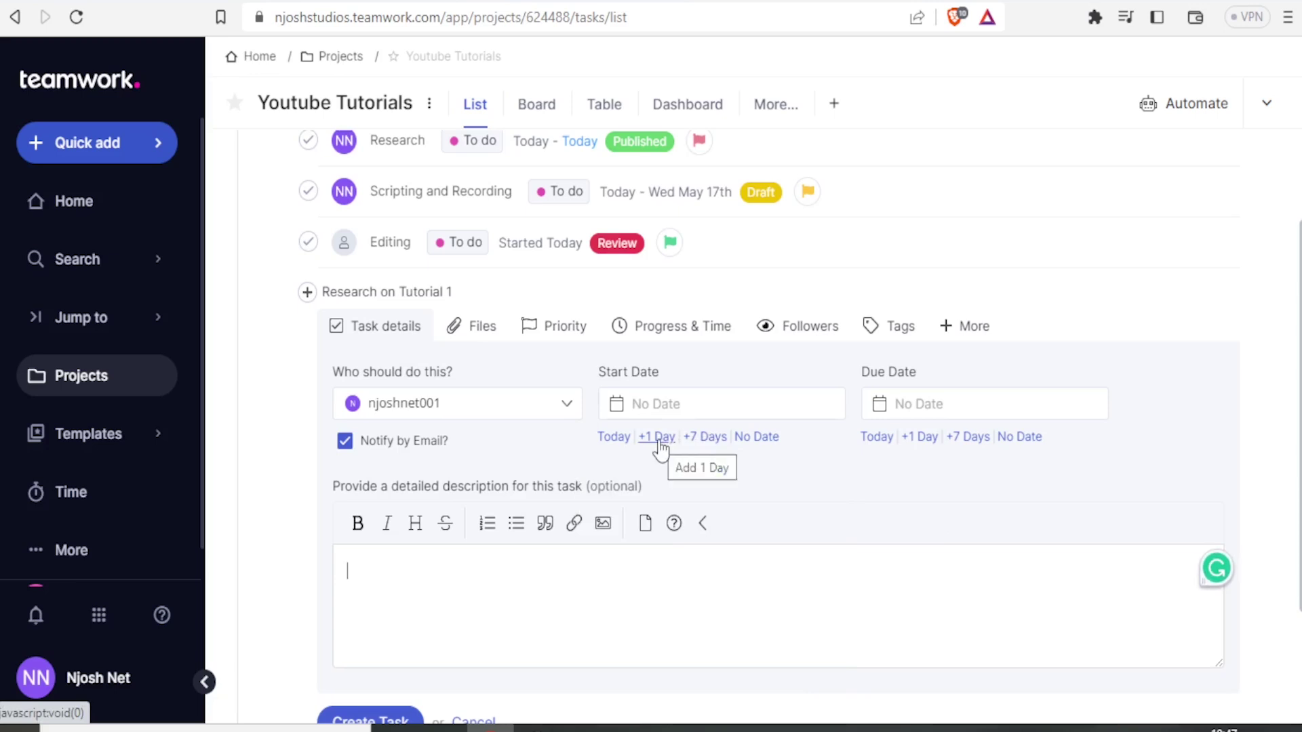
left_click(658, 437)
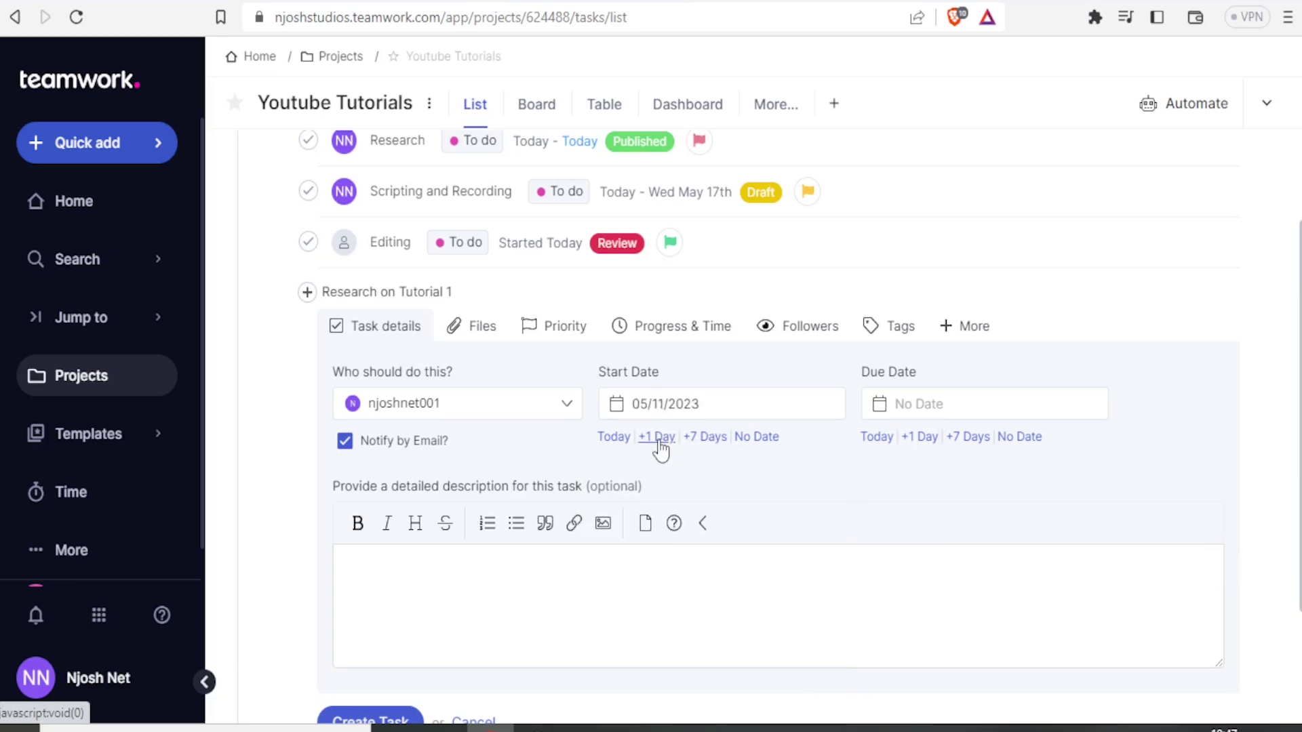
left_click(968, 439)
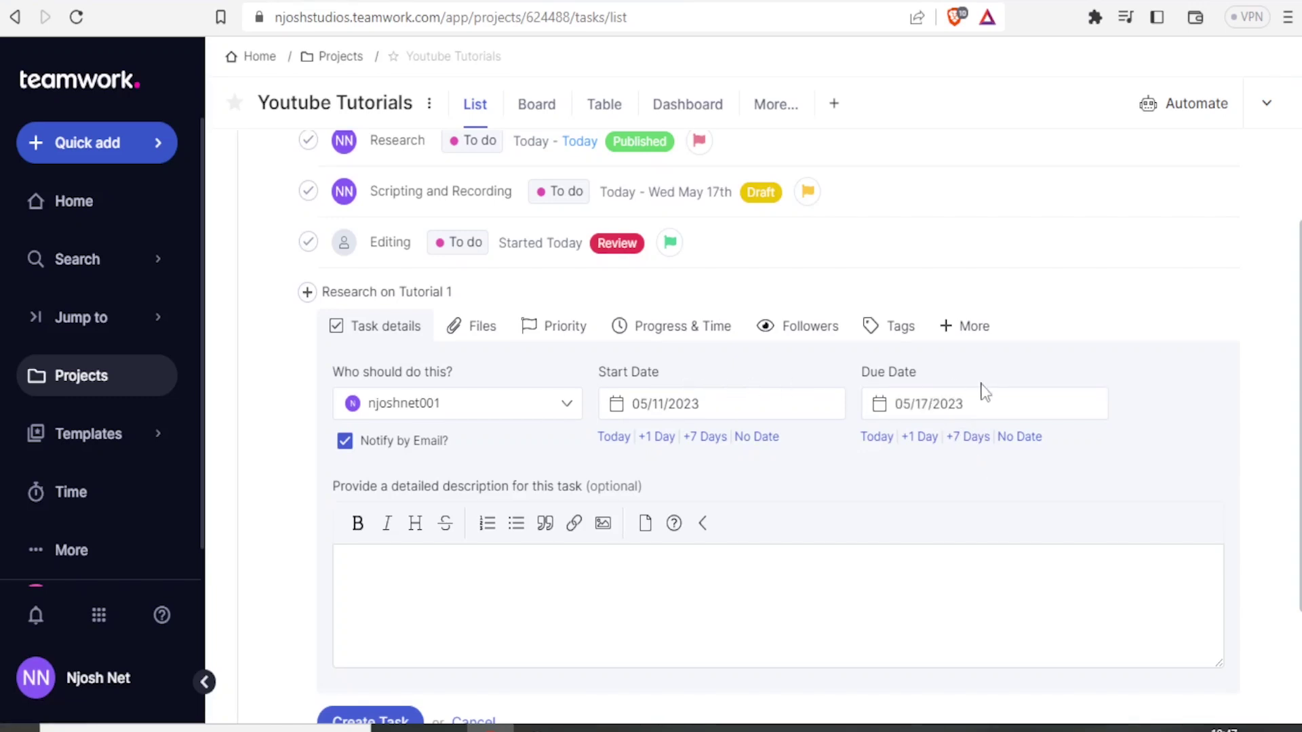
left_click(345, 442)
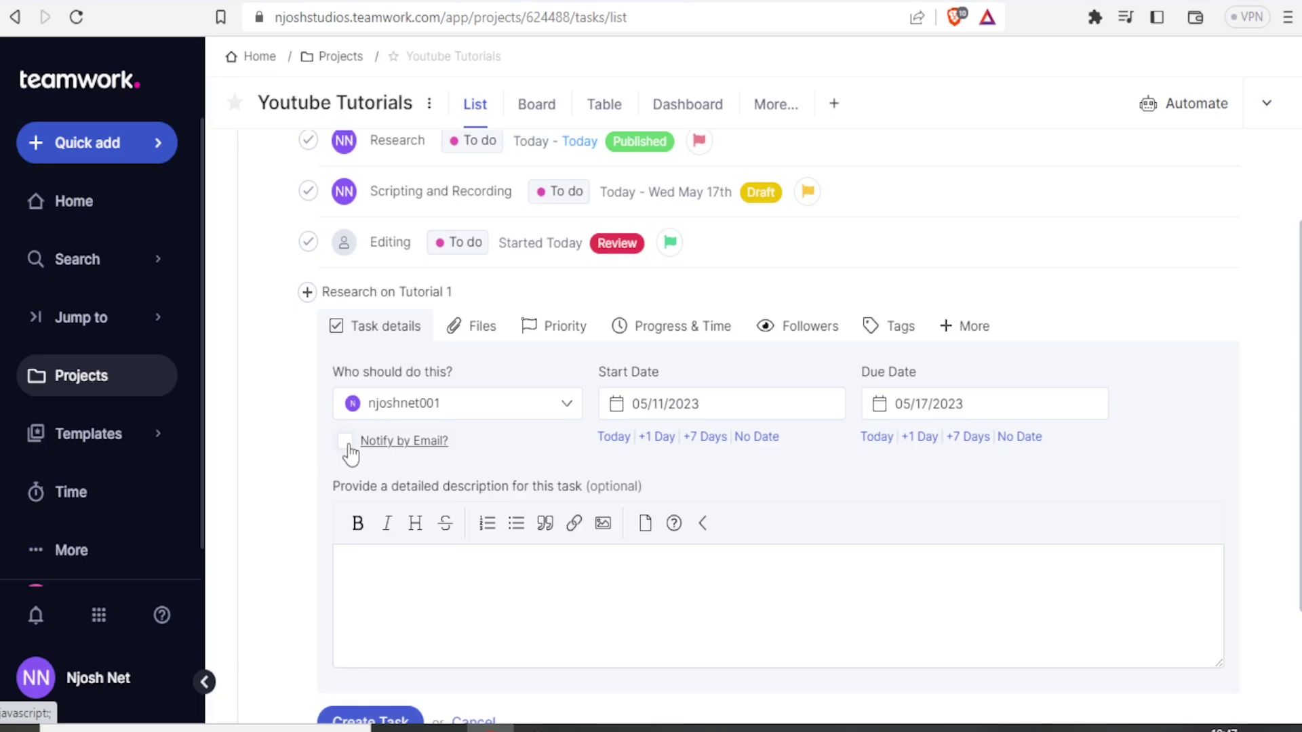
left_click(346, 442)
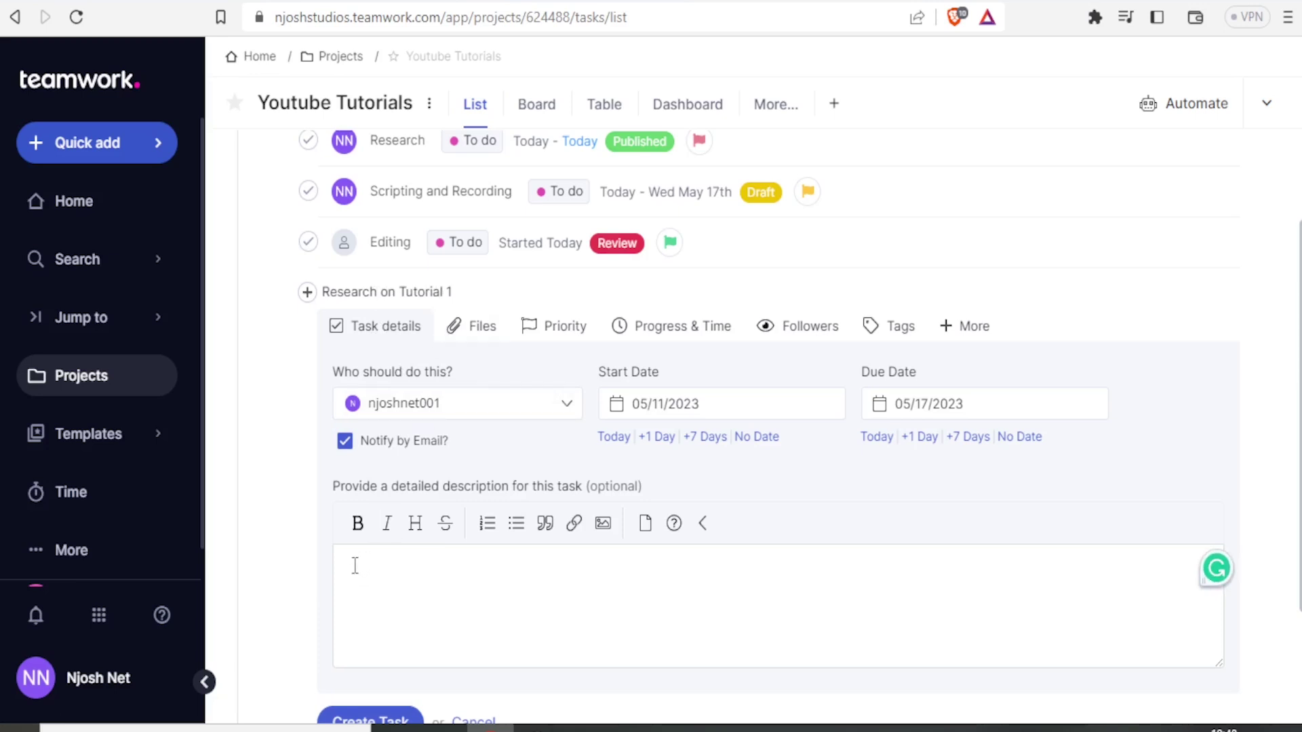
Step: Paste the description about using the research methodology guide book and make it bold
type("Kindly use the guide book on research methodology and give us a nicely done research")
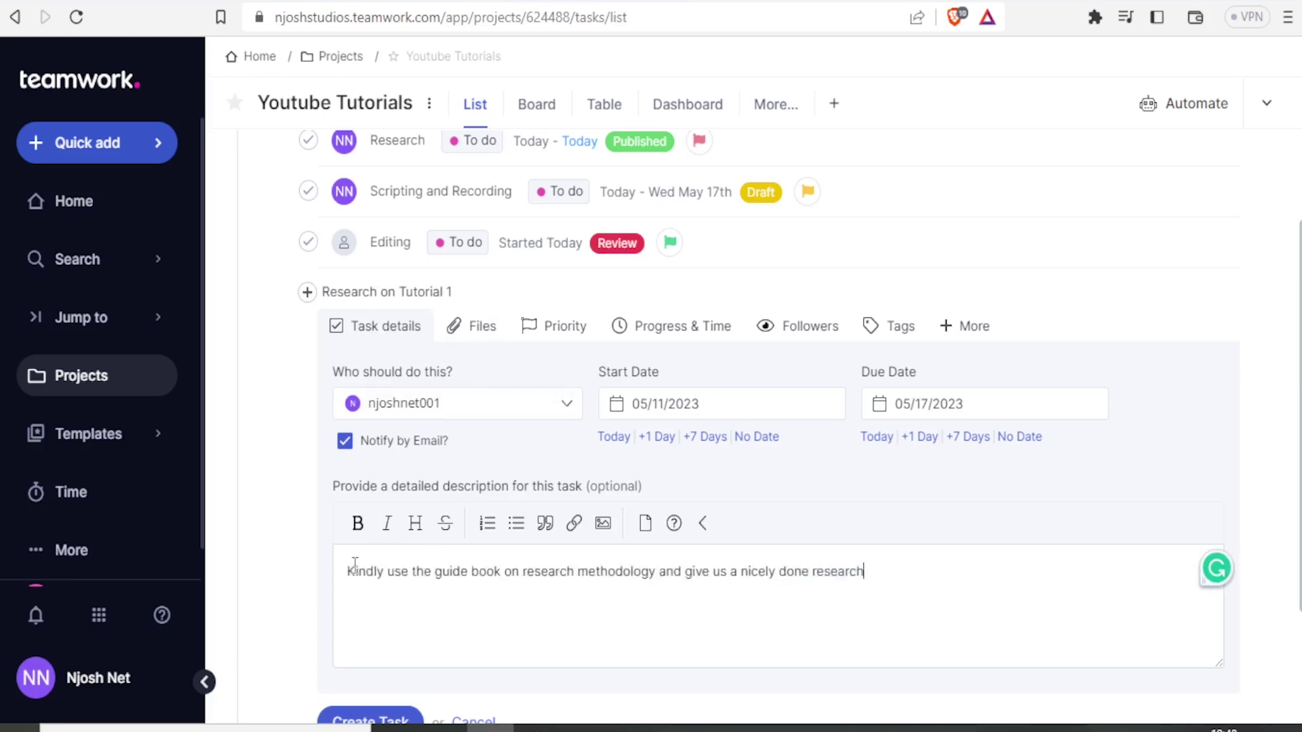
type(".")
scroll(401, 535, "down", 1)
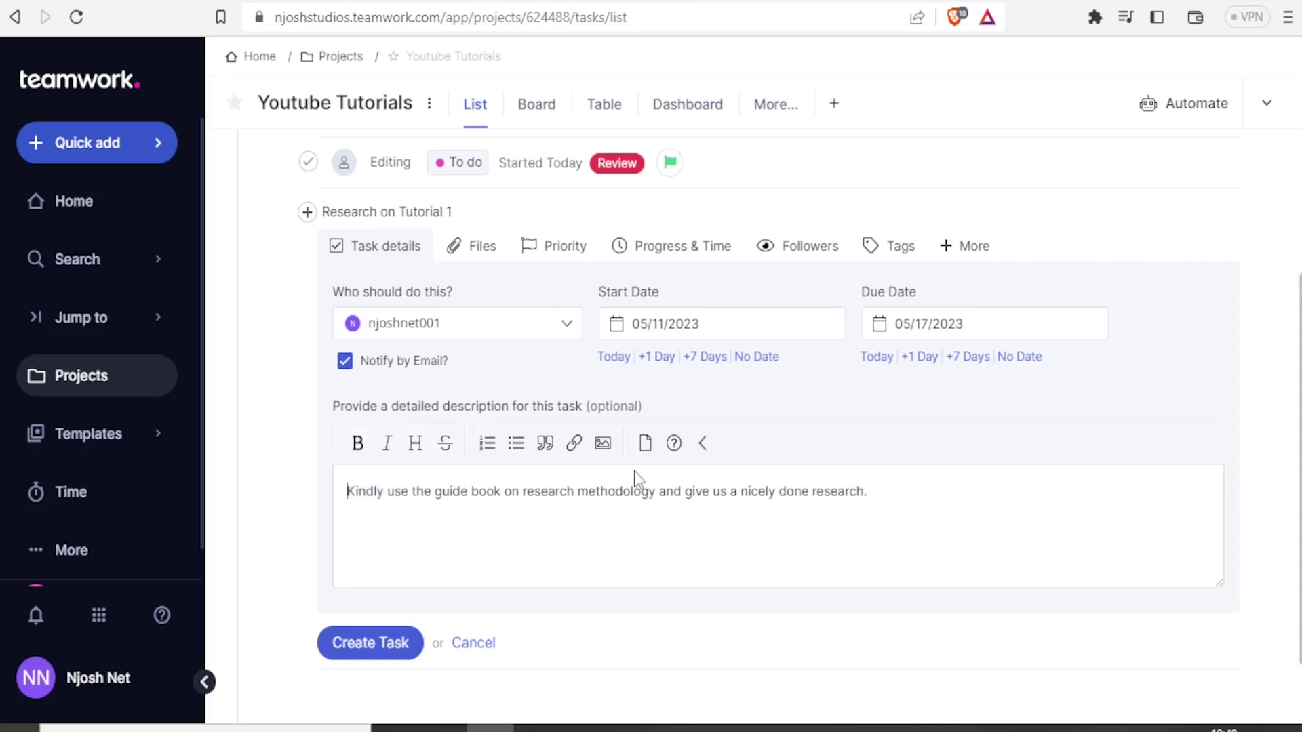
triple_click(746, 512)
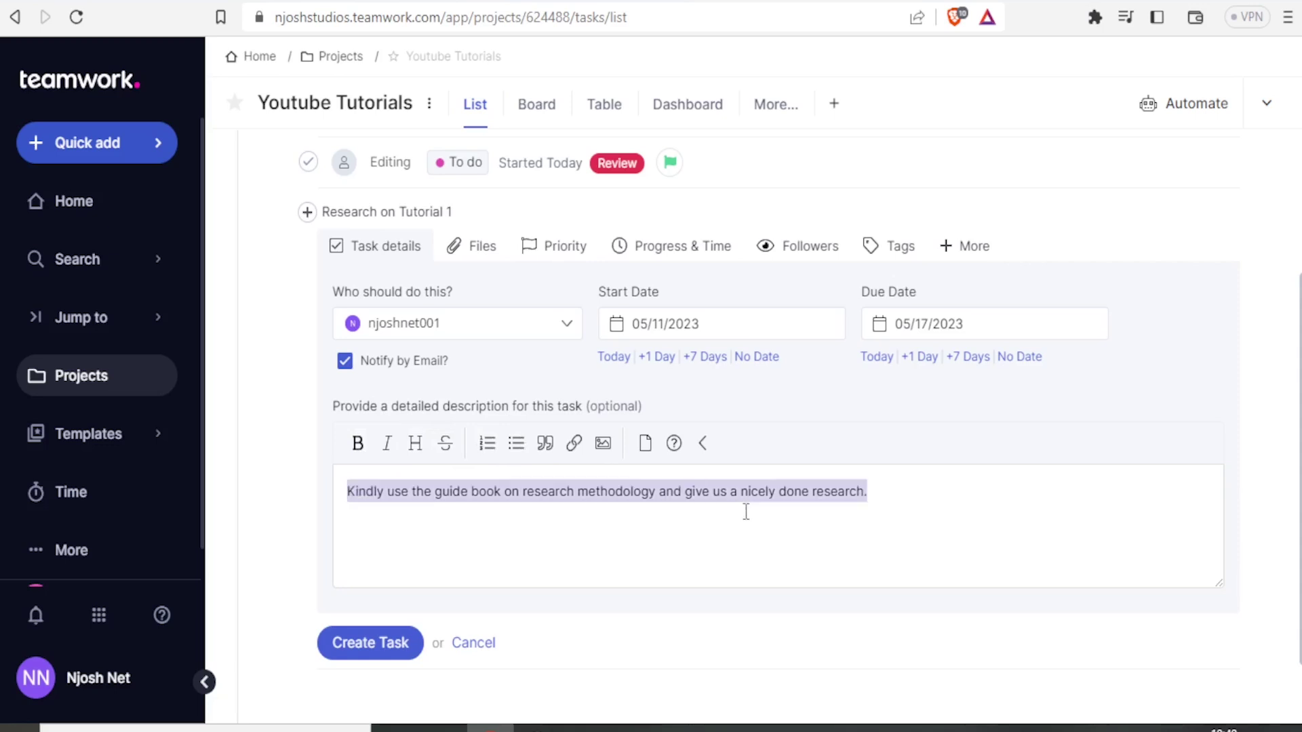
left_click(359, 446)
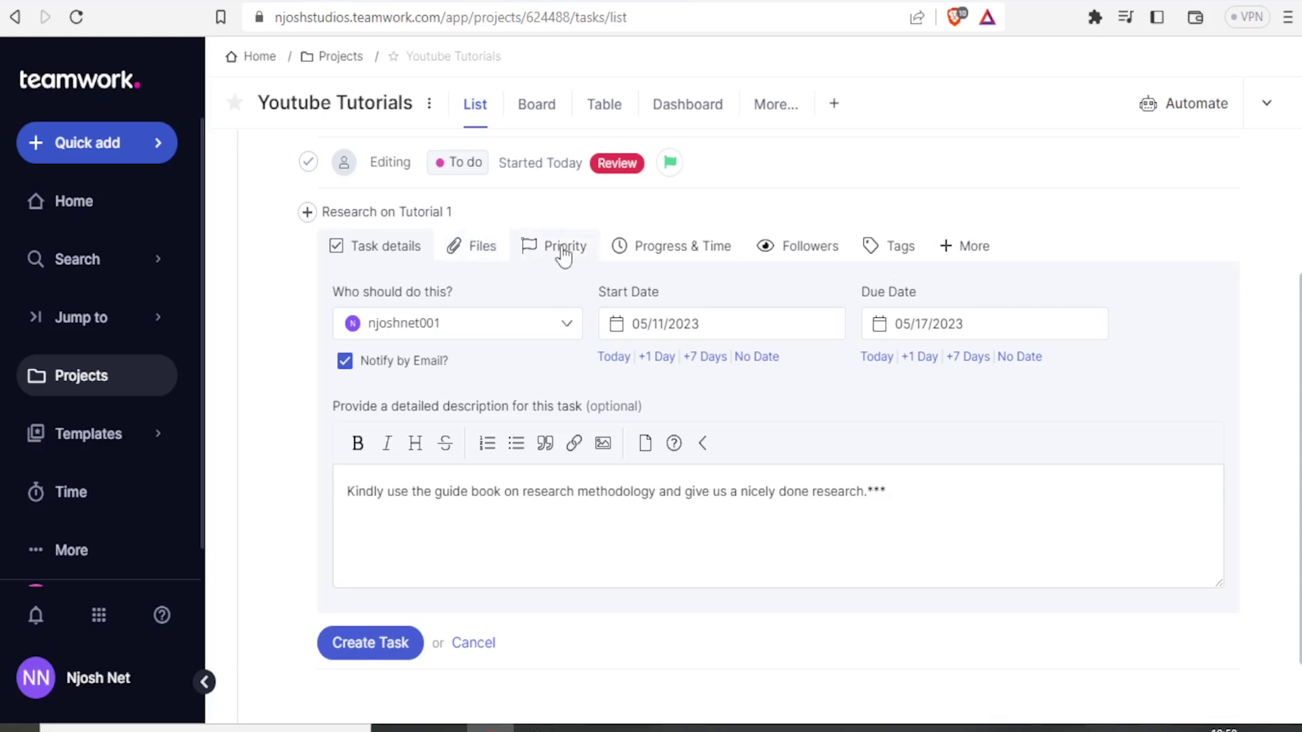
Step: Review the task's Priority and Progress & Time settings (0%, 0h 0m) and its + More options
left_click(563, 248)
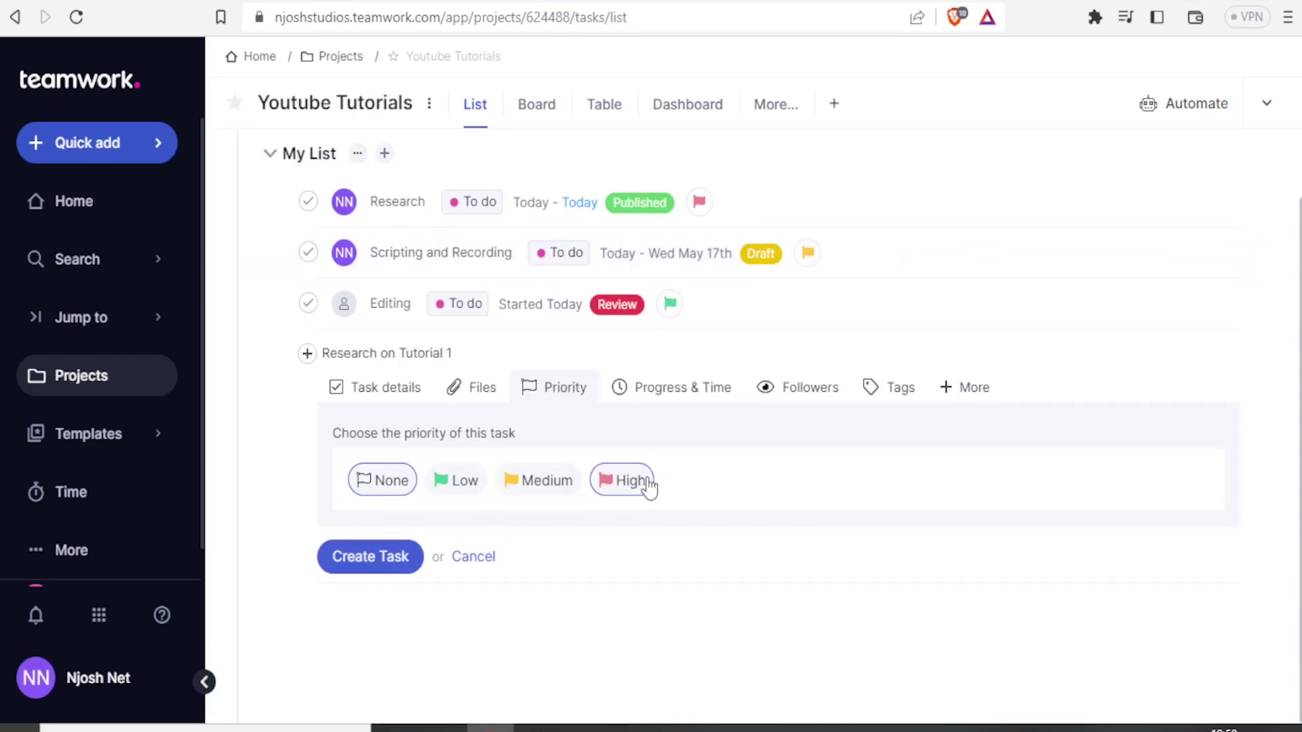
left_click(664, 400)
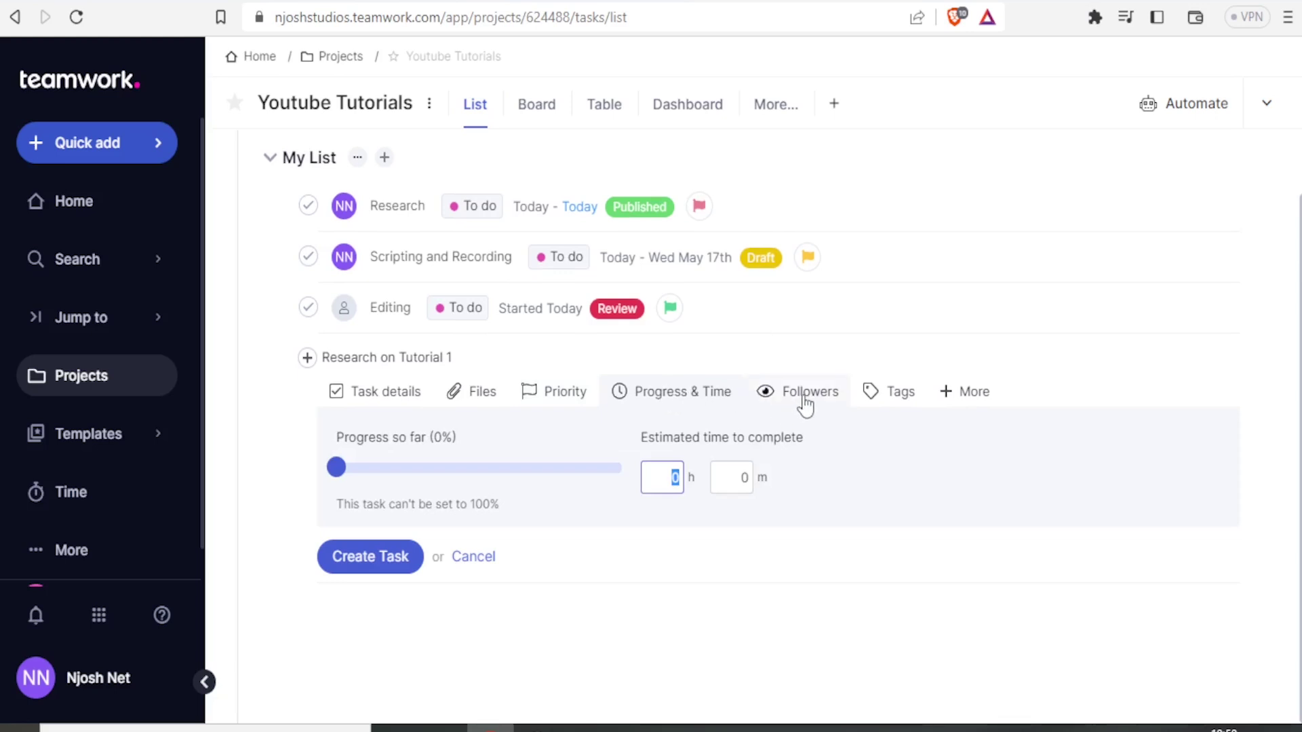
left_click(943, 400)
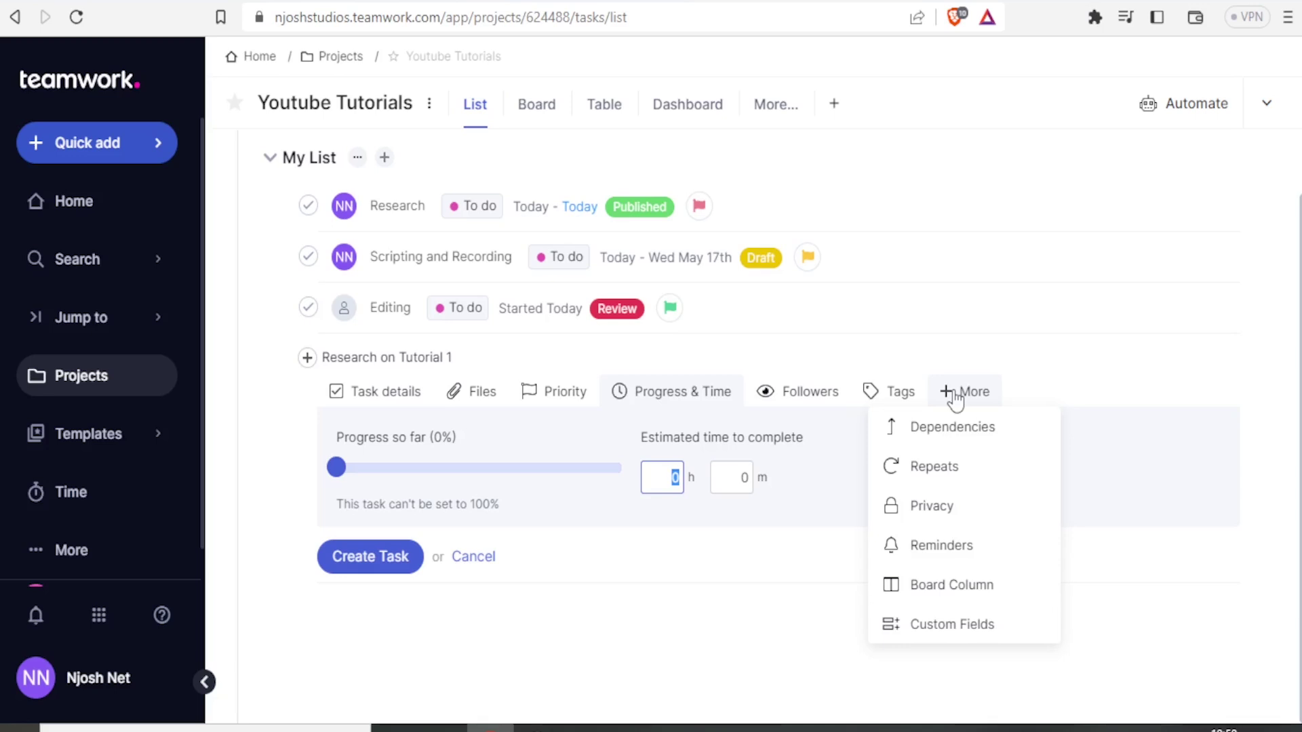
Step: In Privacy, try company-only and single-member visibility, then restore Everybody on the project
left_click(922, 507)
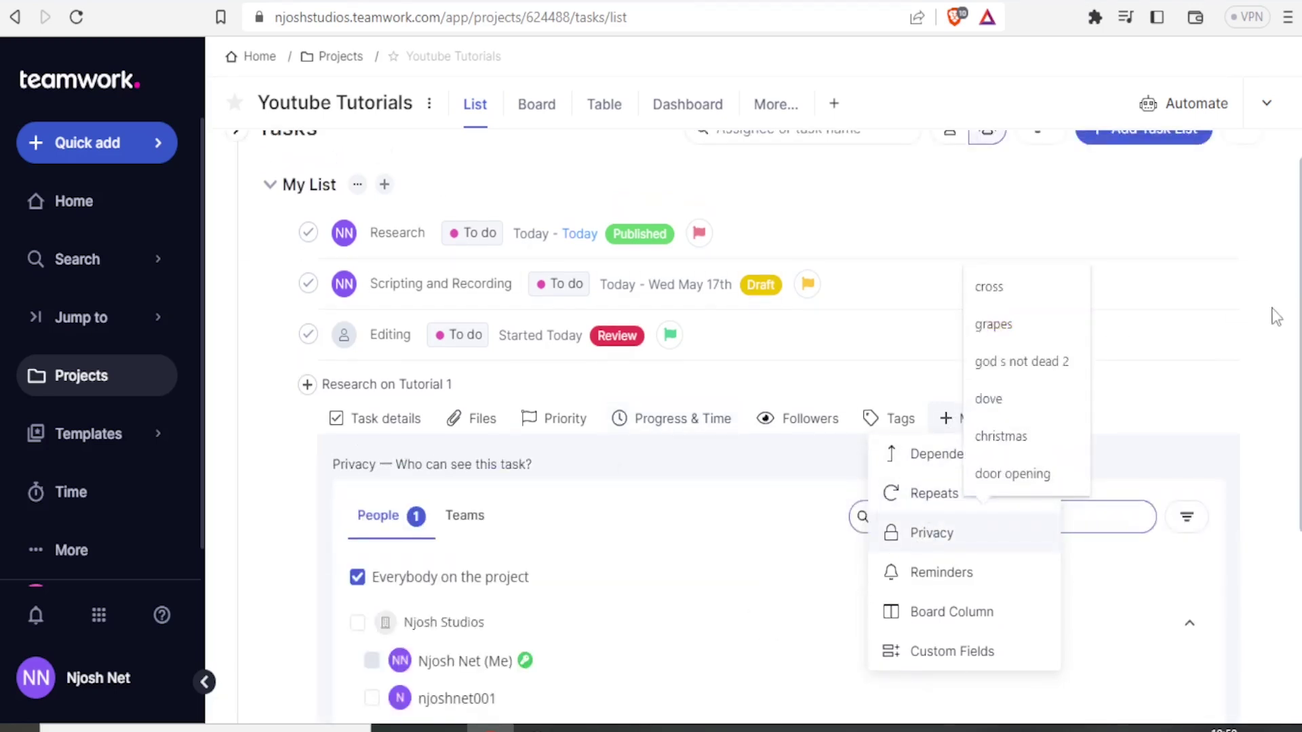
scroll(1275, 316, "down", 2)
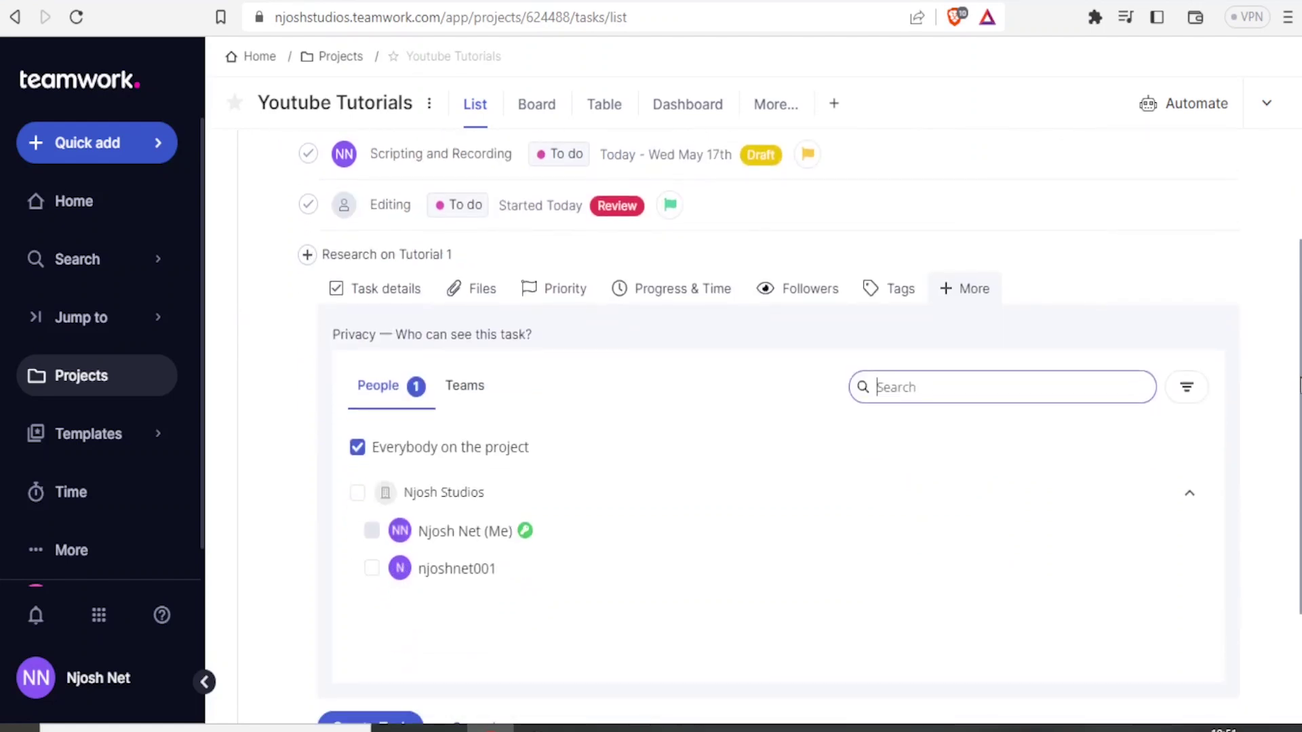
scroll(373, 325, "down", 3)
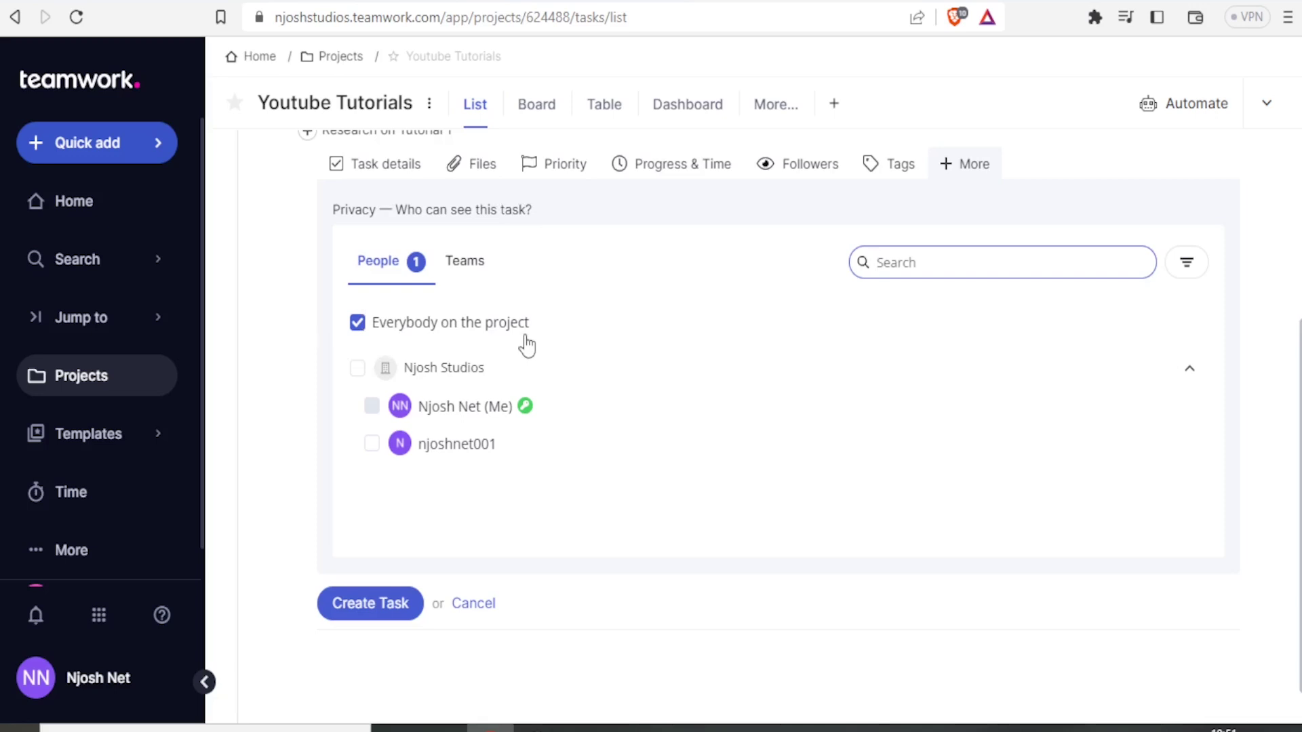
left_click(360, 371)
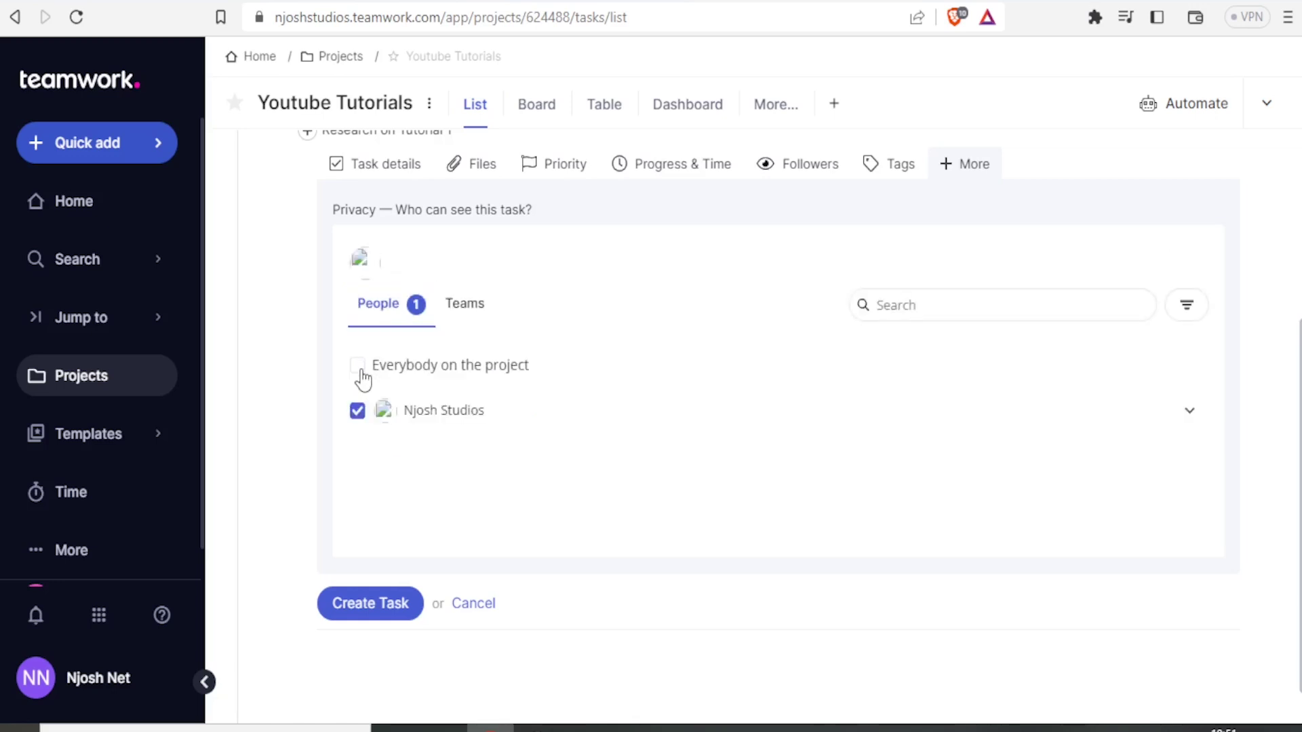
left_click(359, 371)
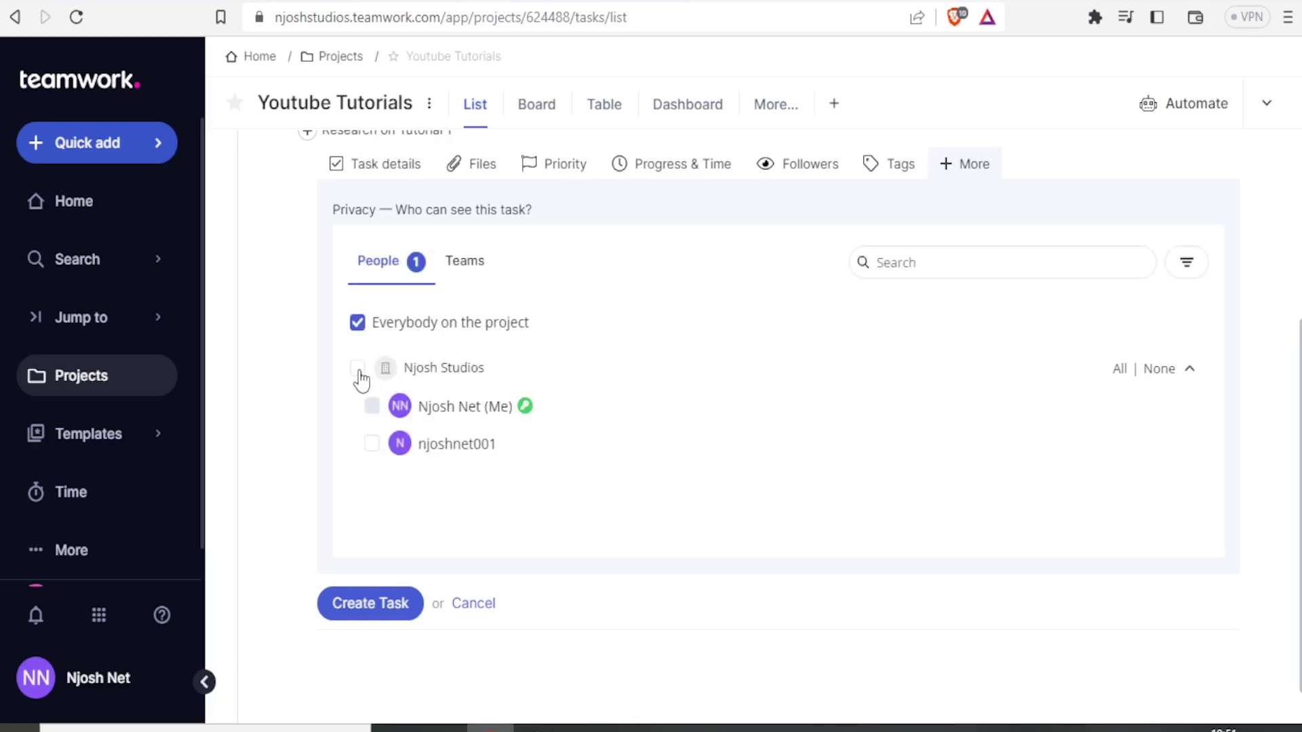
left_click(377, 445)
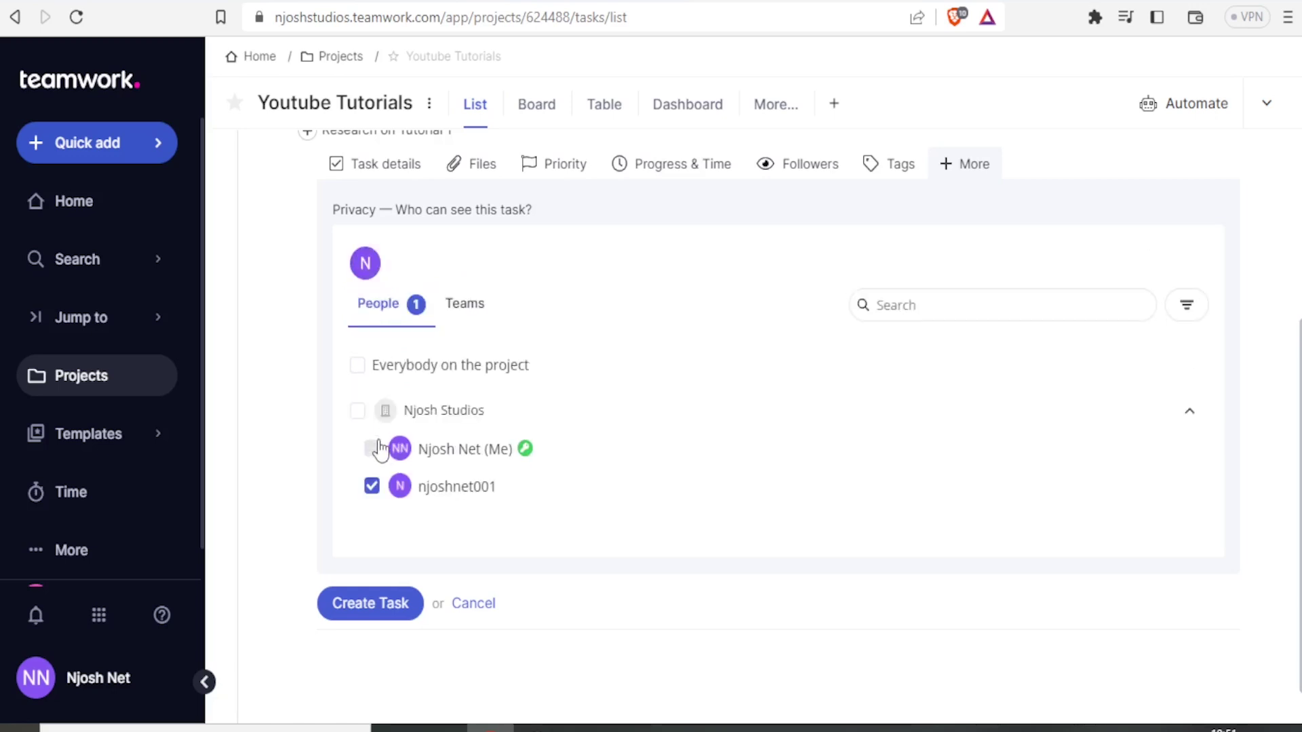
left_click(358, 366)
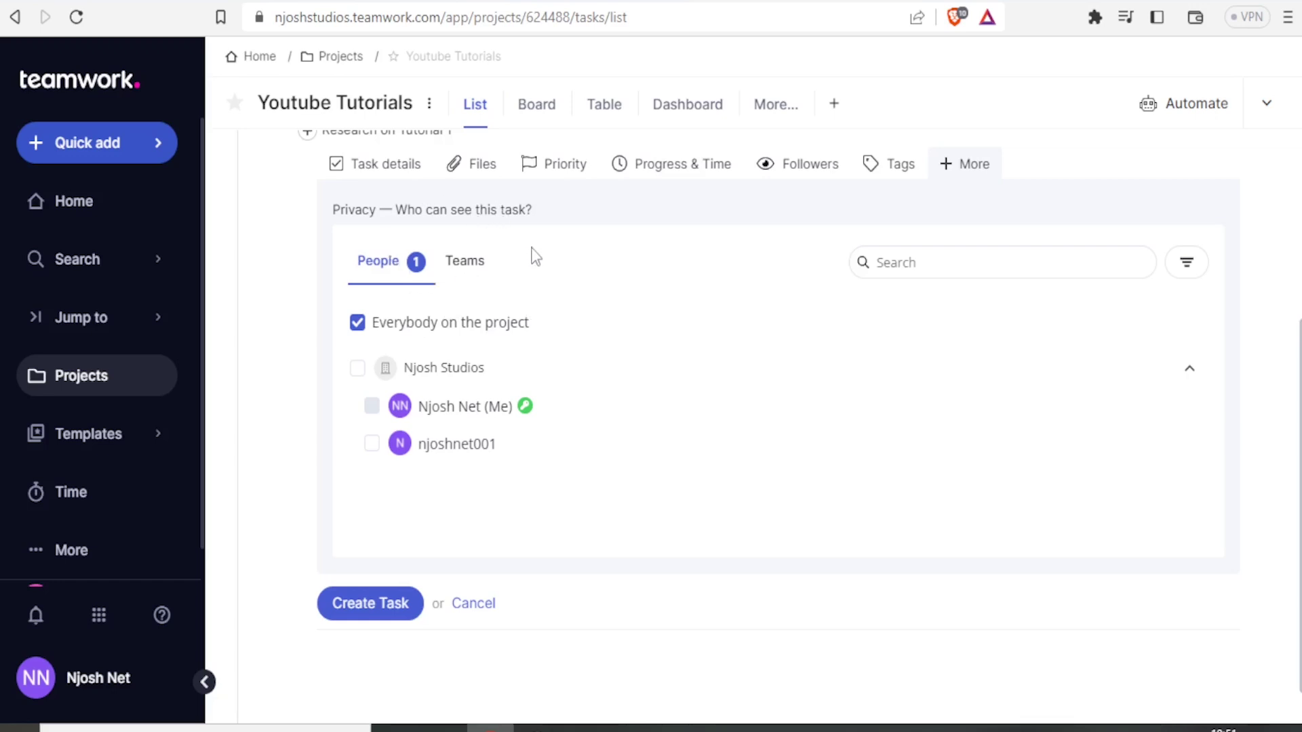
scroll(800, 411, "up", 1)
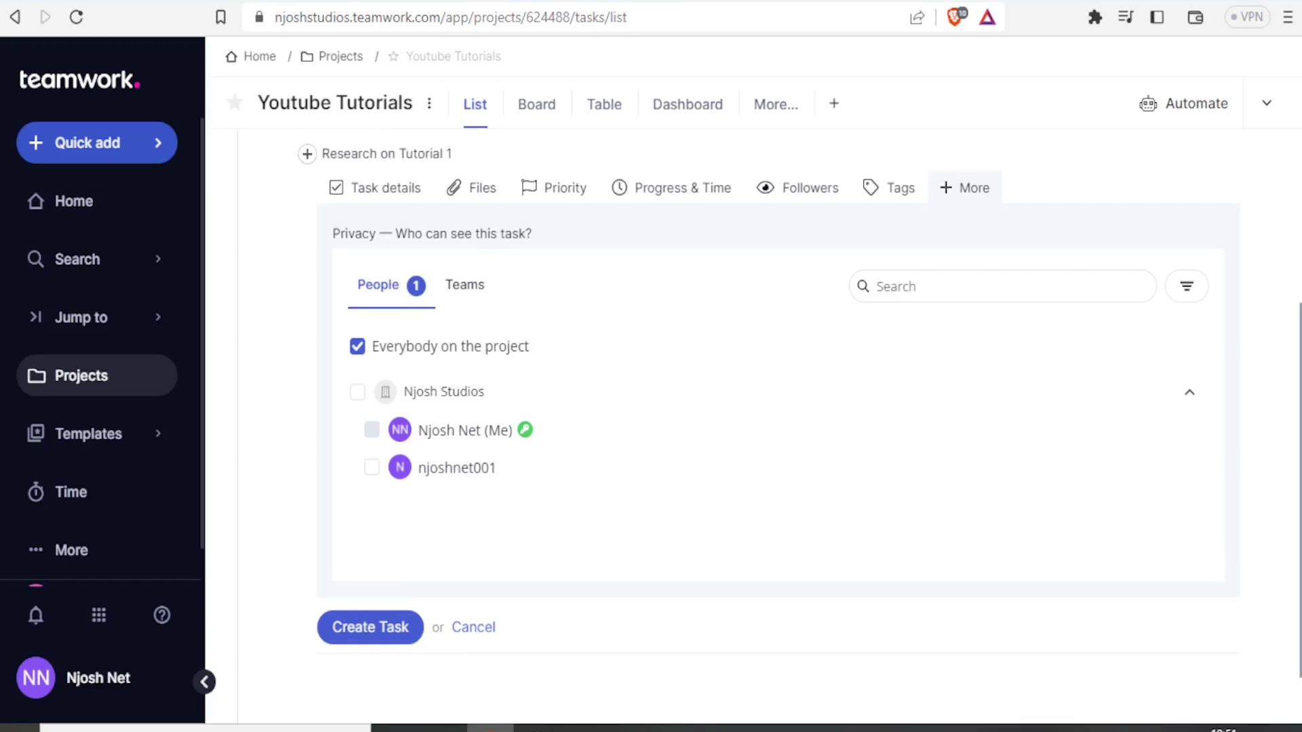
scroll(800, 412, "up", 4)
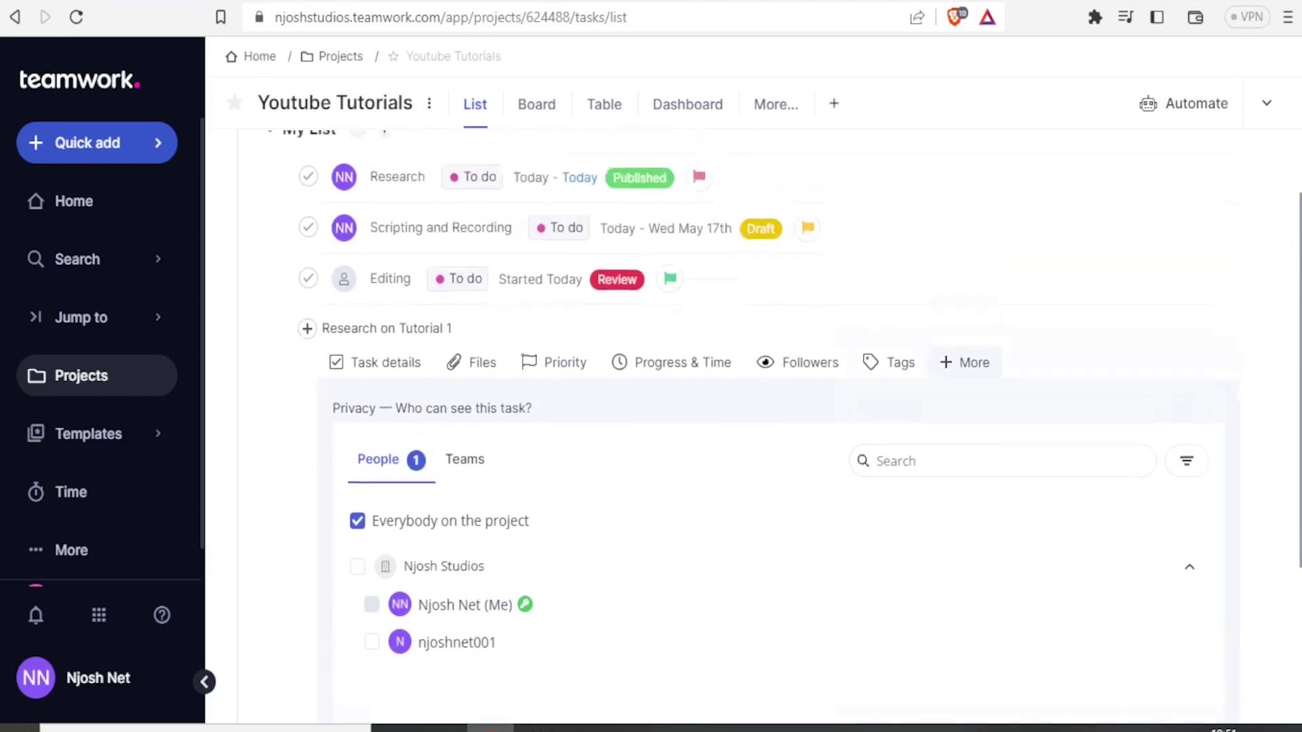
scroll(756, 646, "down", 5)
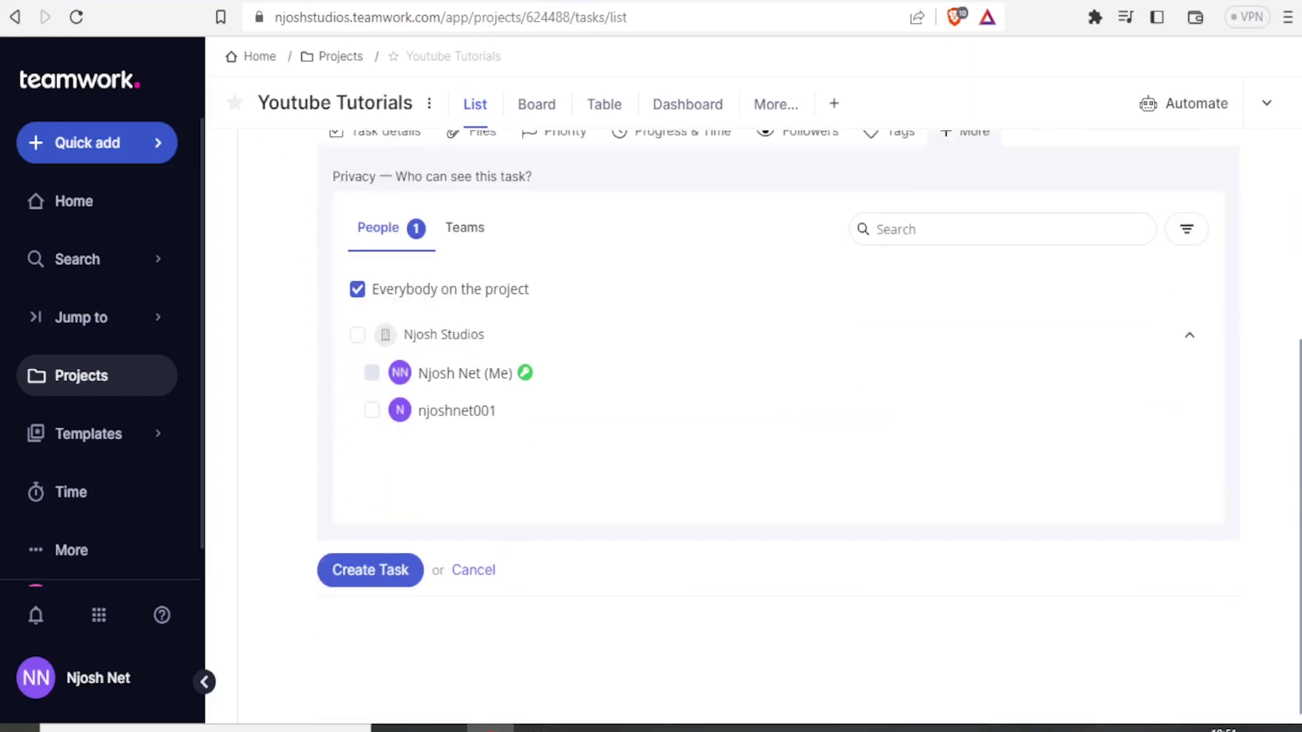
Step: Create the Research on Tutorial 1 task and check its dates, tomorrow to Wed May 17th
left_click(357, 565)
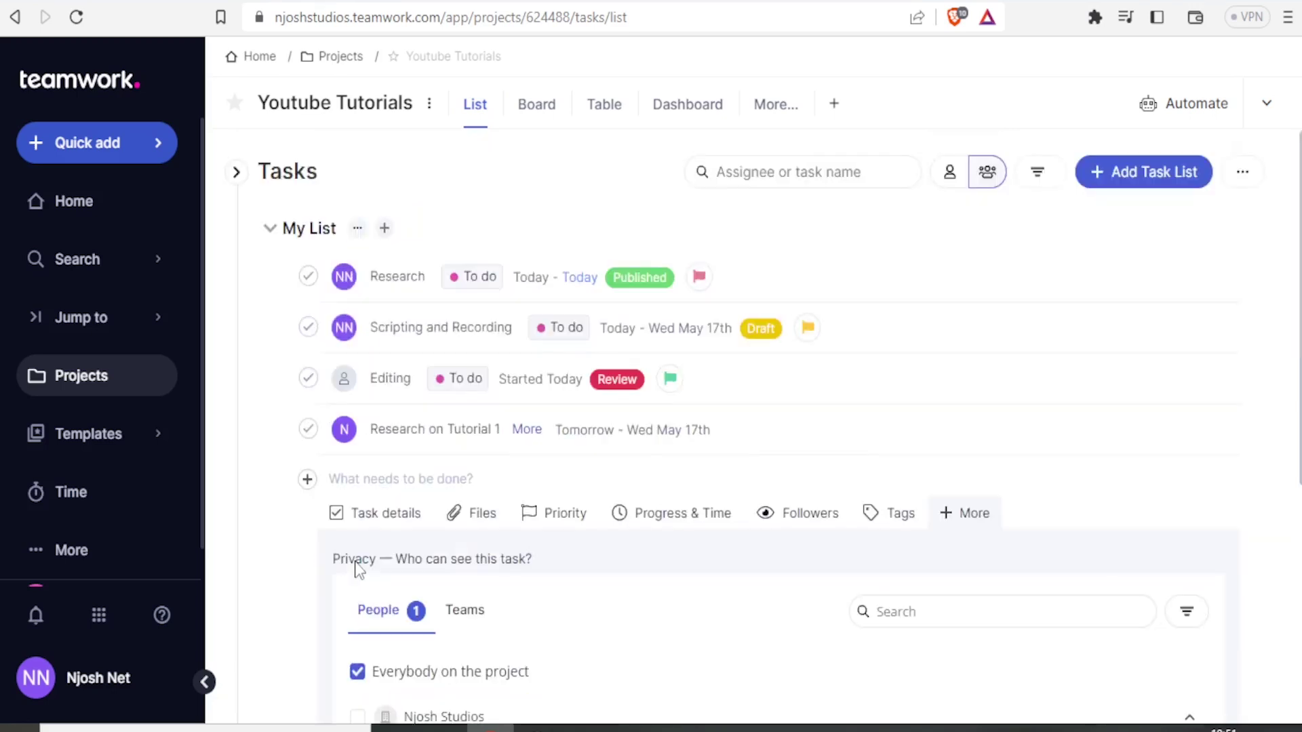
scroll(357, 566, "down", 1)
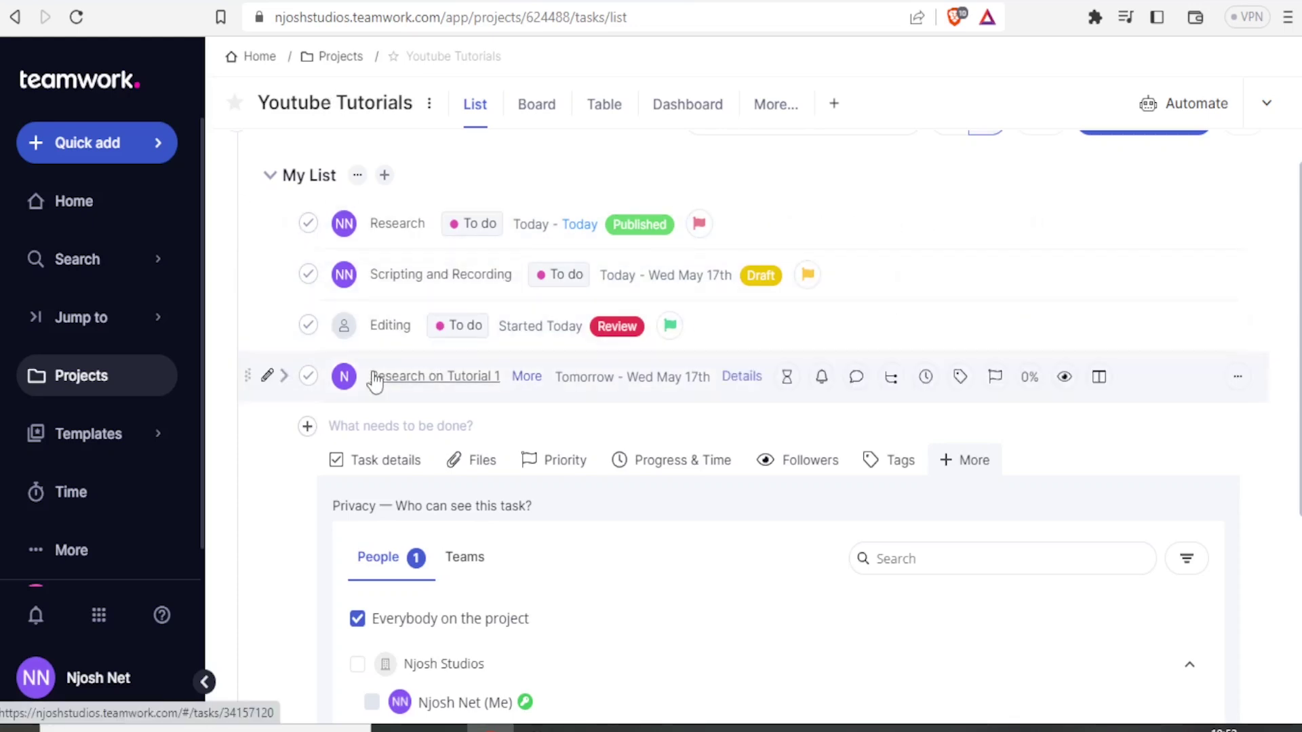
mouse_move(377, 383)
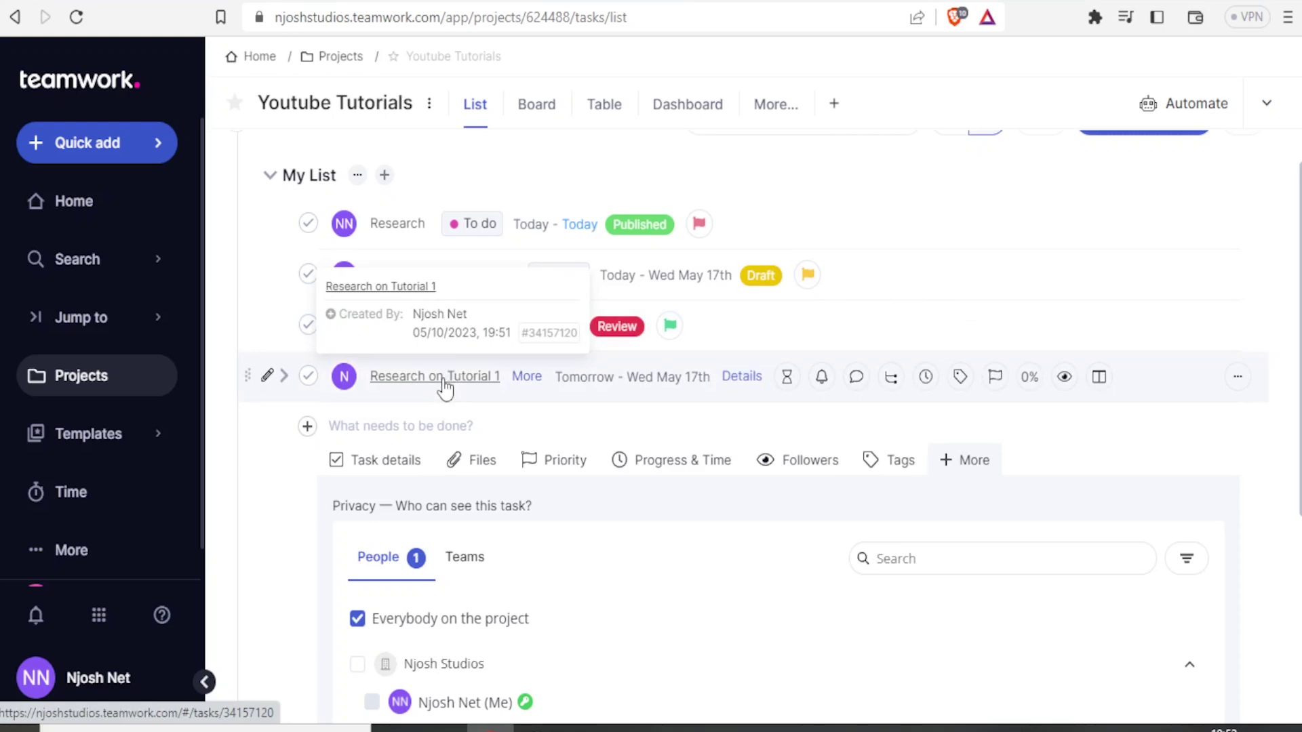
left_click(594, 387)
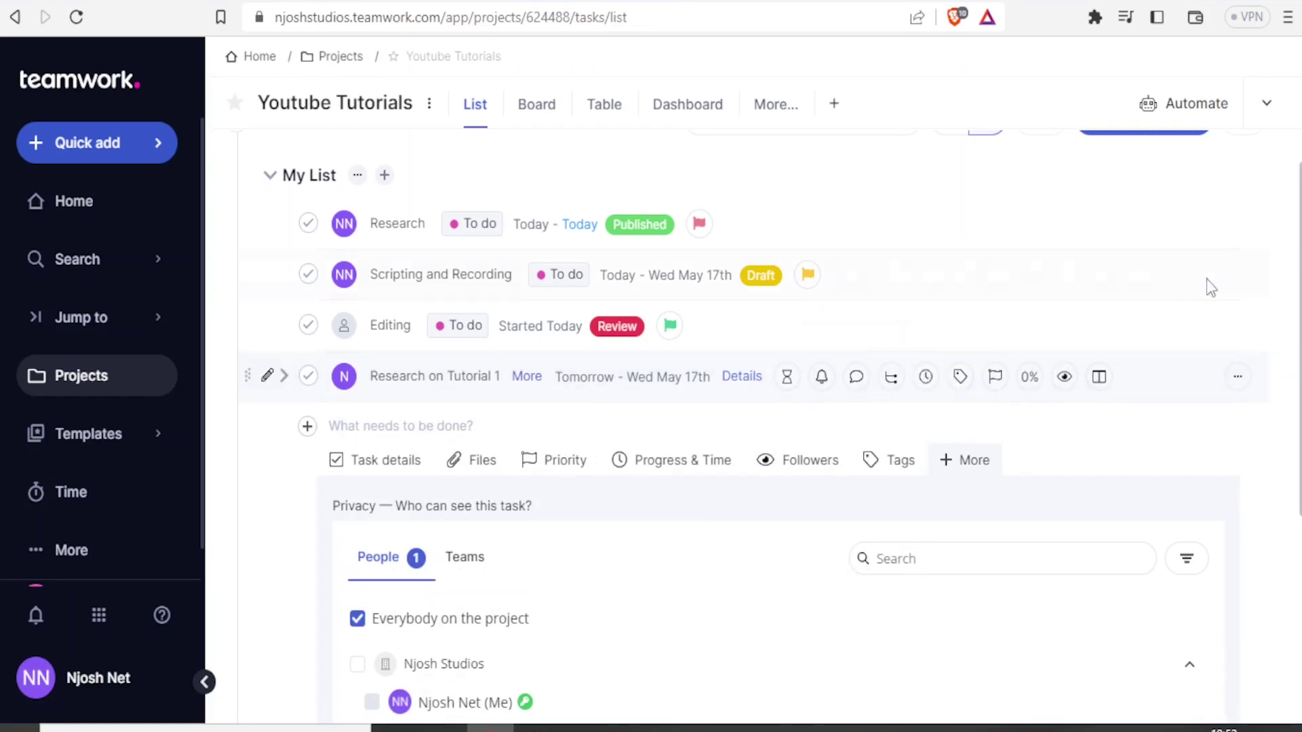
scroll(768, 403, "down", 3)
scroll(767, 404, "down", 1)
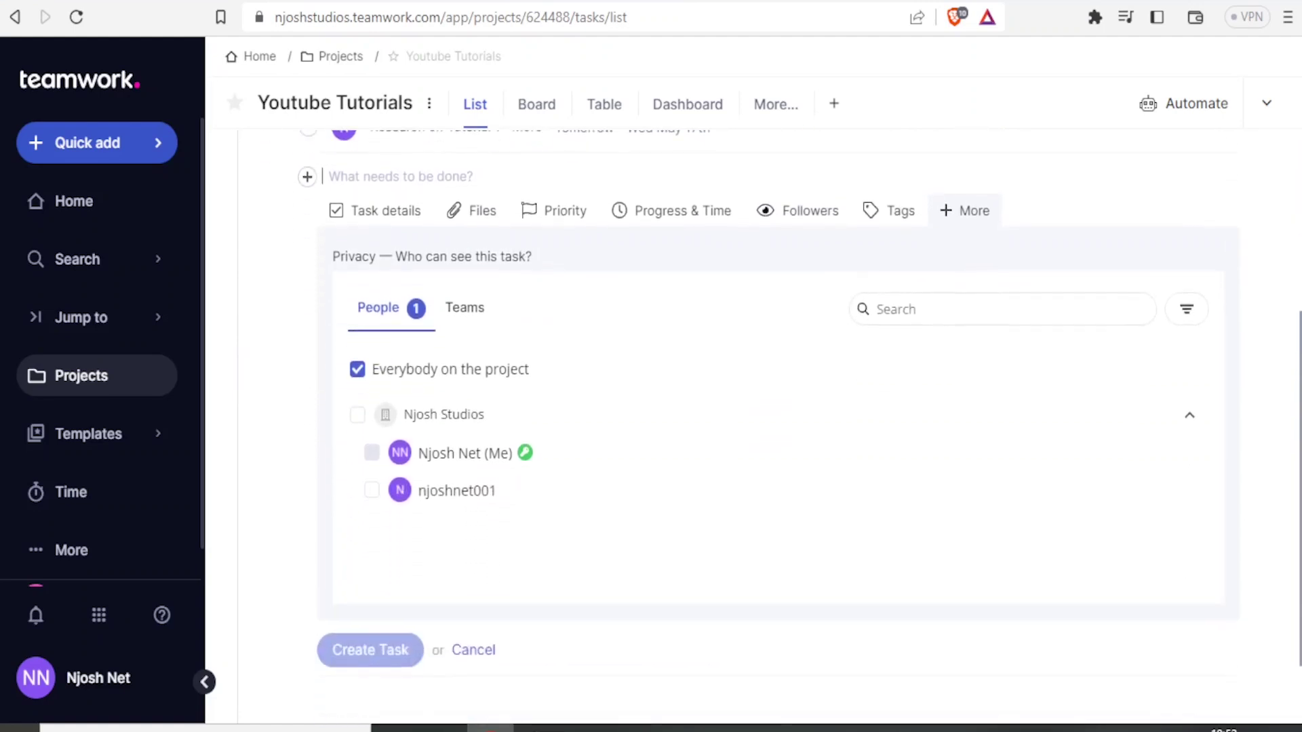
scroll(767, 403, "up", 3)
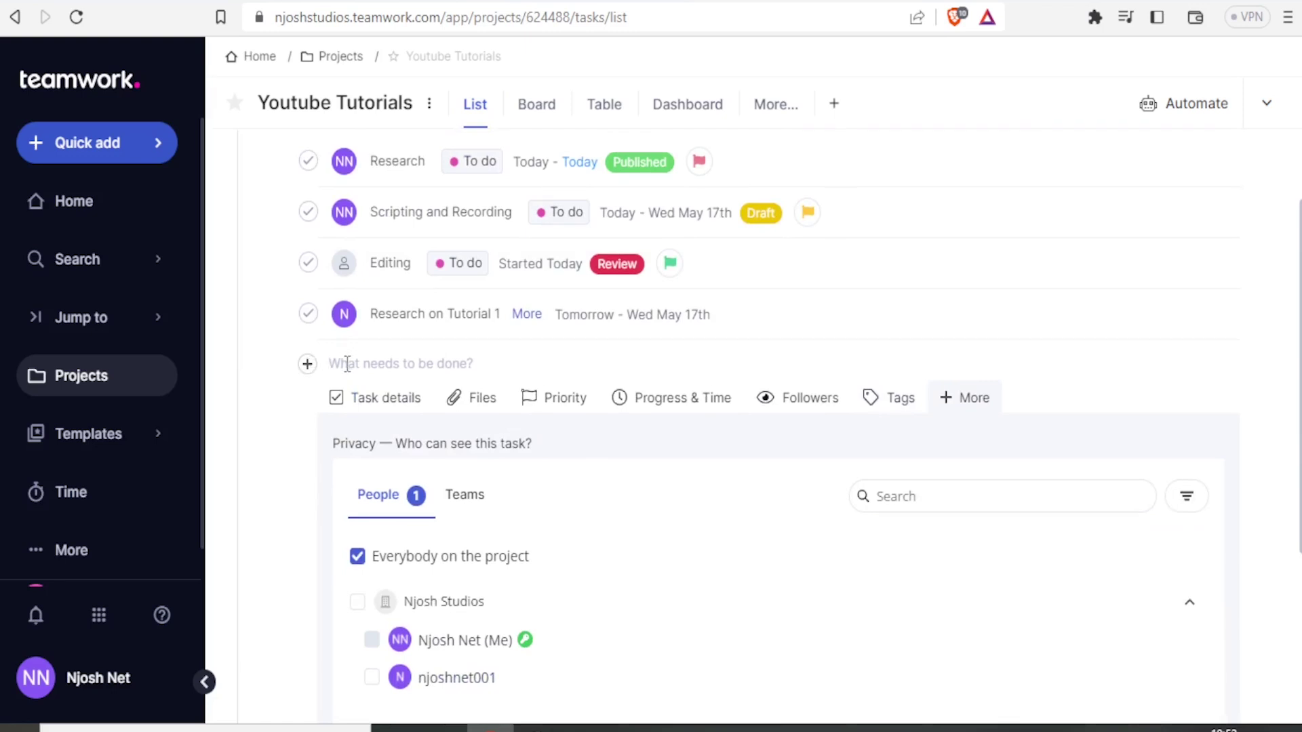
Step: Clear the stray text from the next task field and cancel the new-task form
type("H")
key("BackSpace")
key("BackSpace")
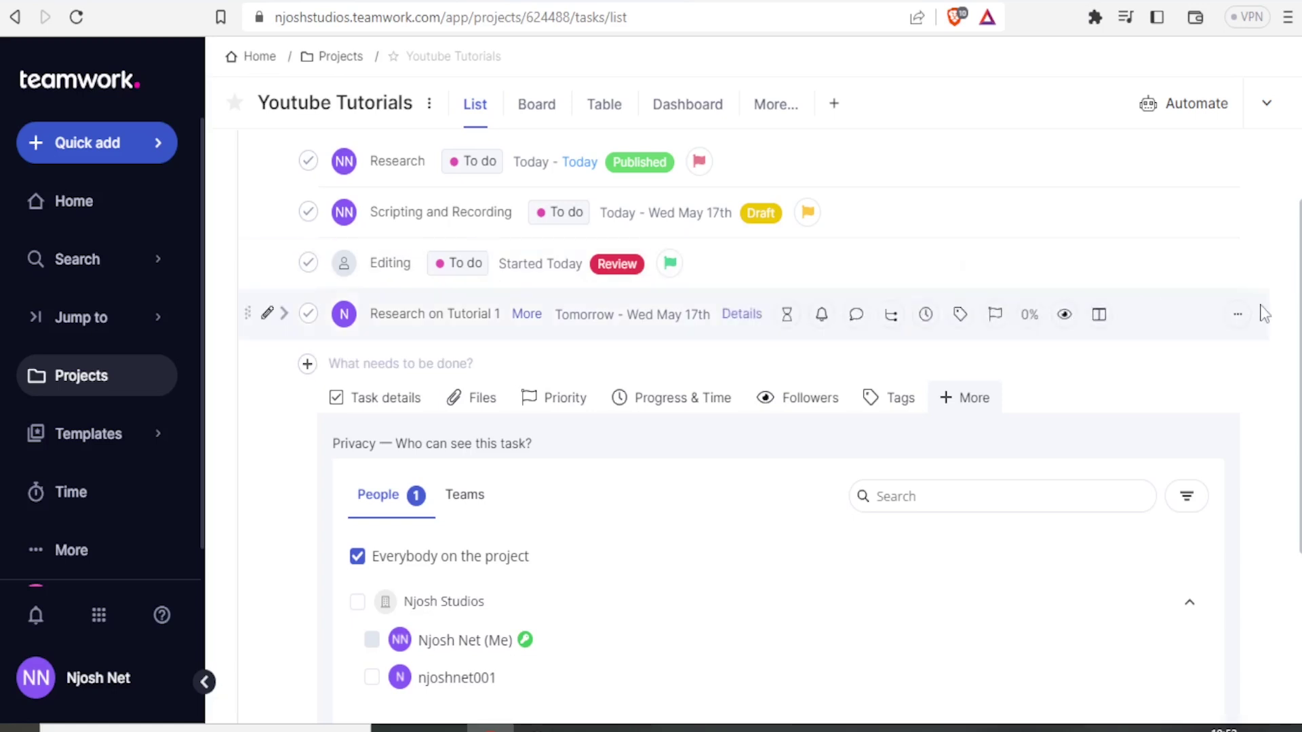
scroll(910, 311, "down", 2)
scroll(860, 535, "down", 3)
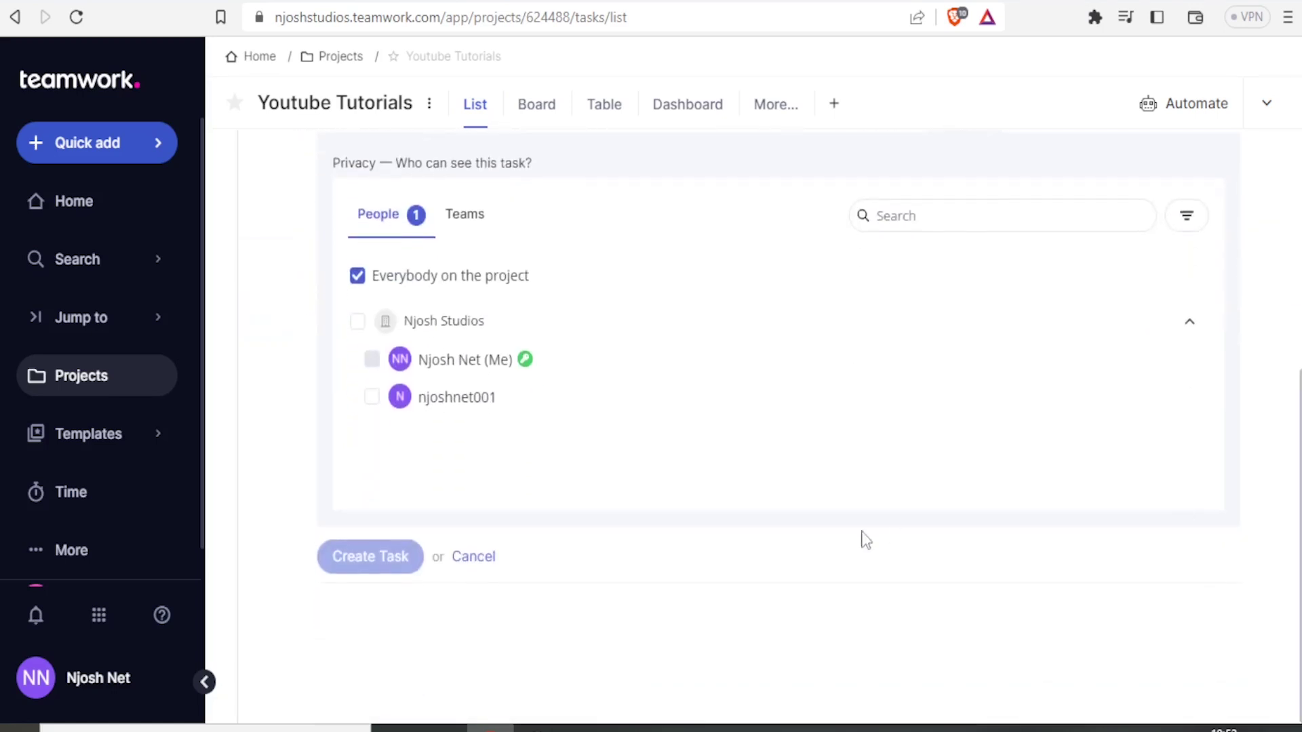
left_click(473, 557)
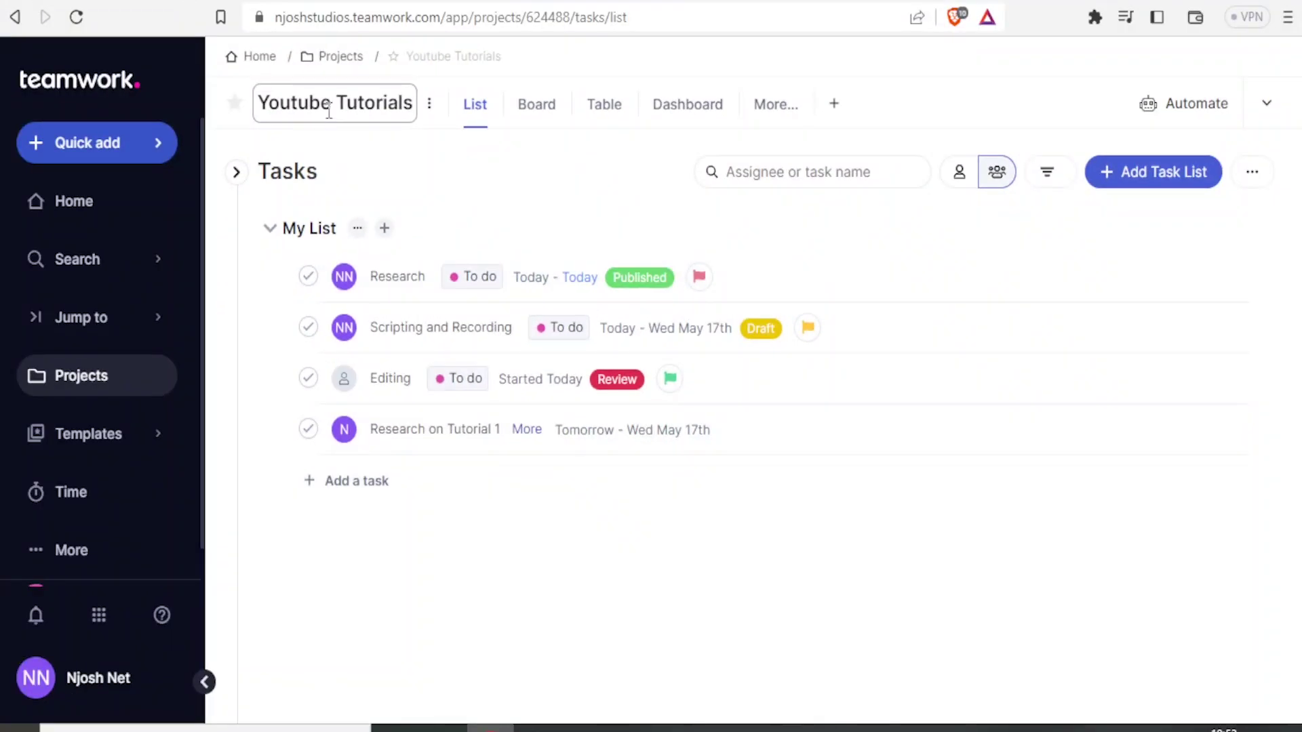
Step: Look through the project's options menu, including More options, and close it unchanged
left_click(430, 107)
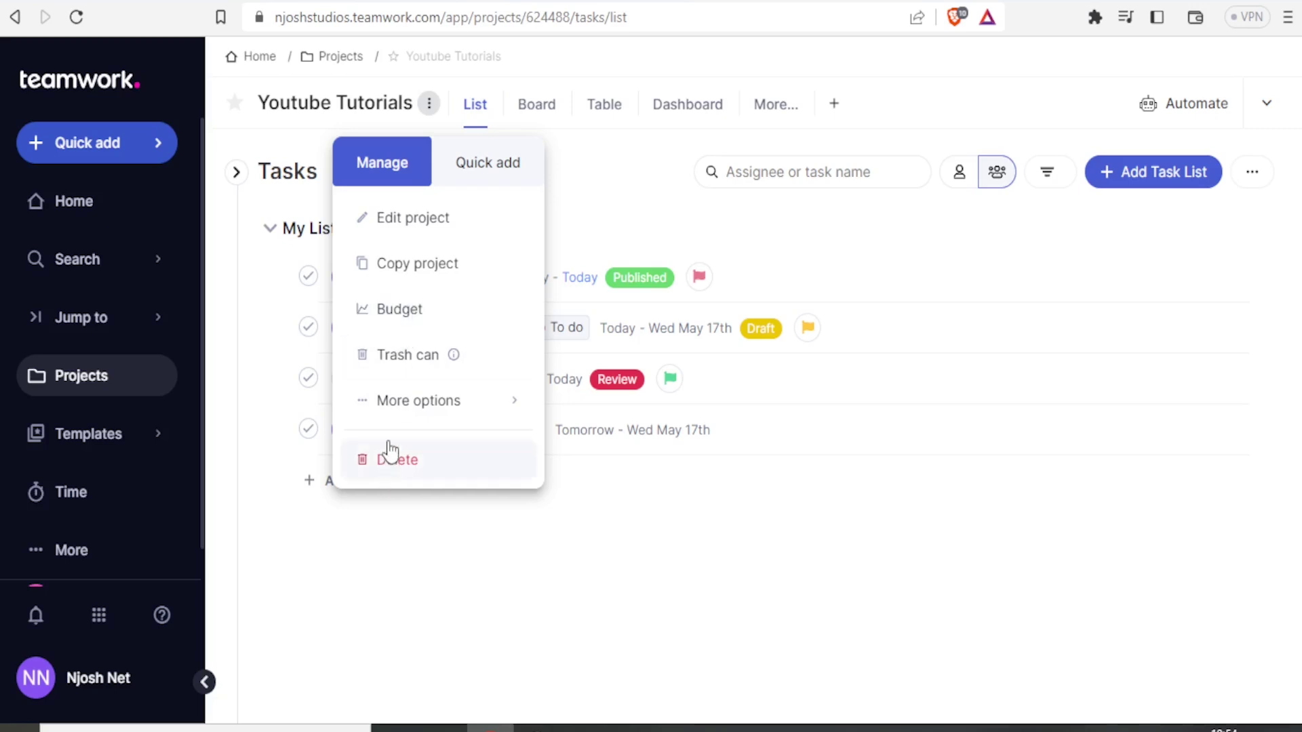
mouse_move(390, 419)
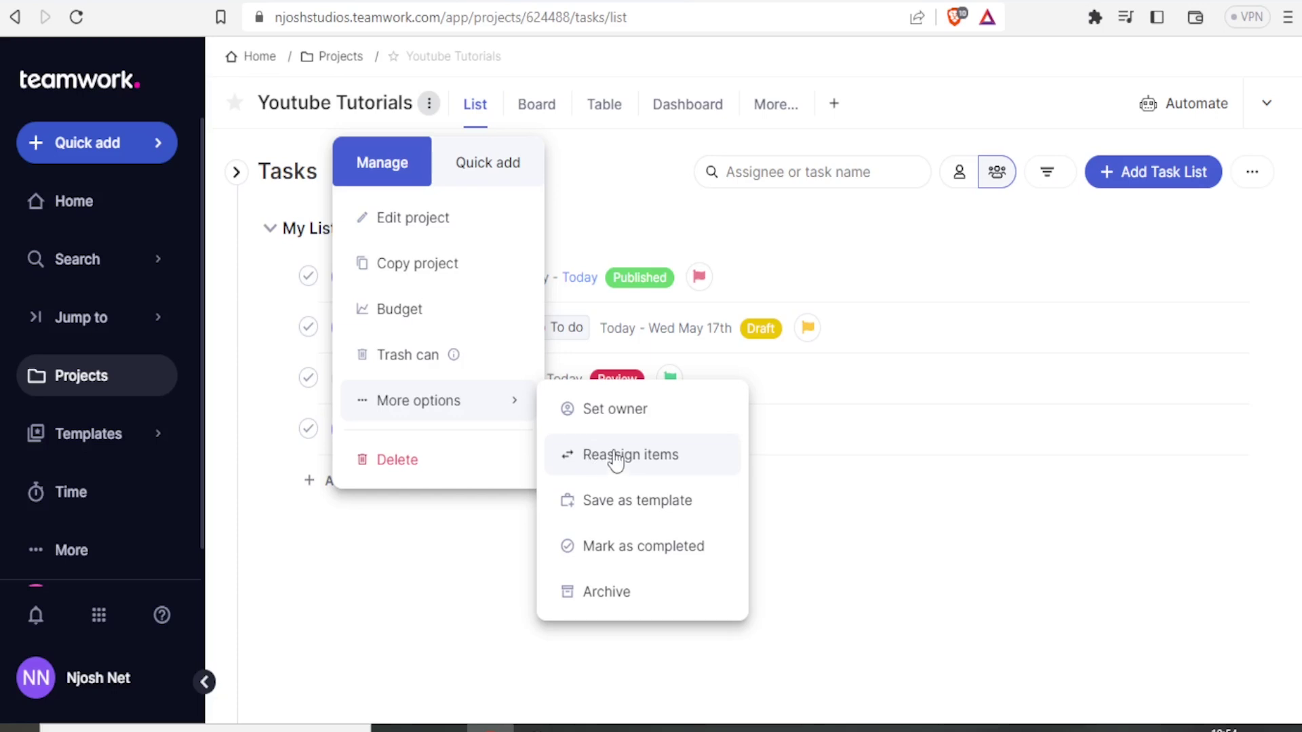
left_click(495, 610)
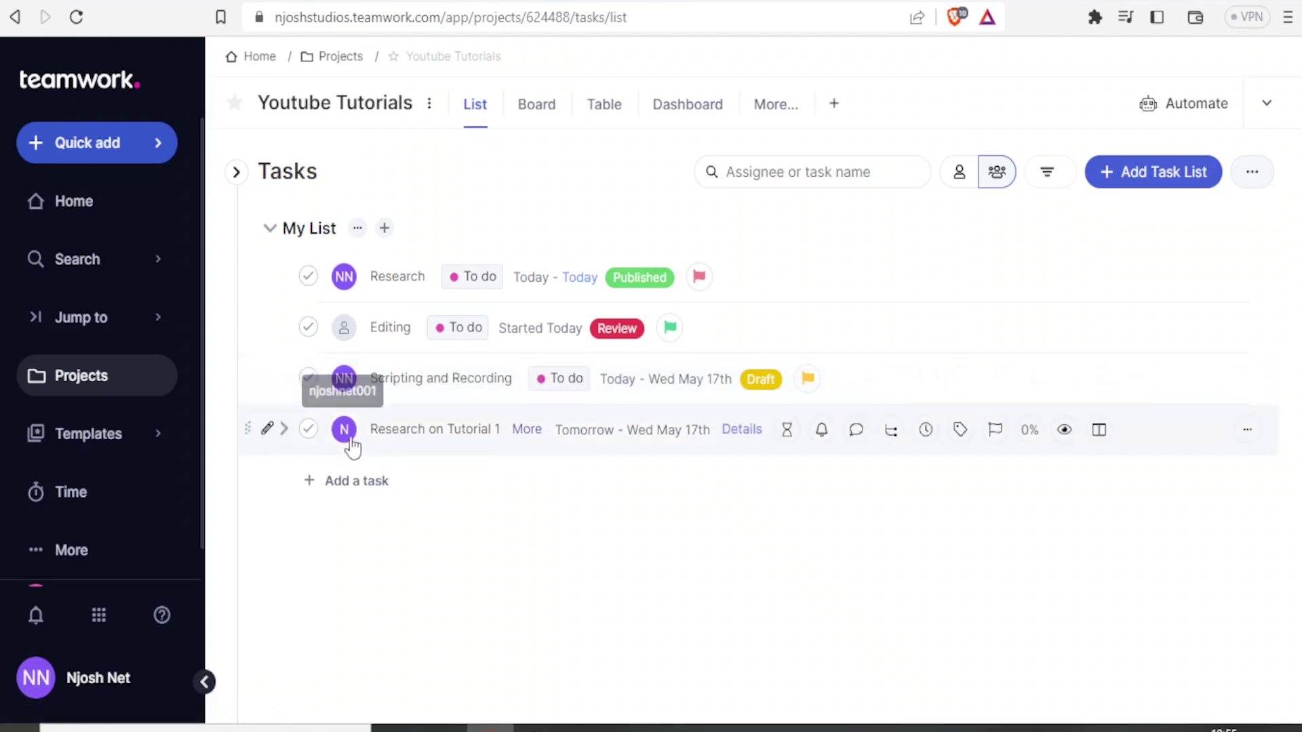
Step: Drag Research on Tutorial 1 to the top of My List, then refresh the list
mouse_move(402, 438)
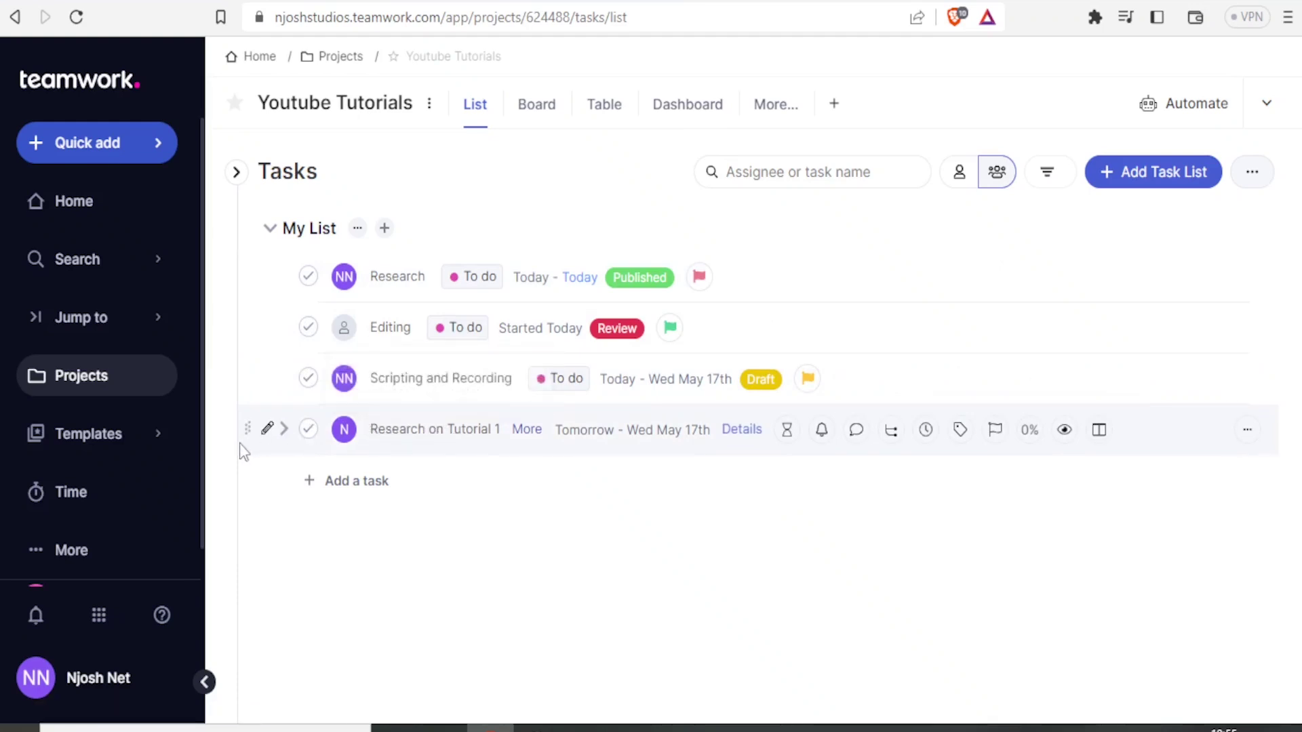
left_click_drag(246, 427, 251, 270)
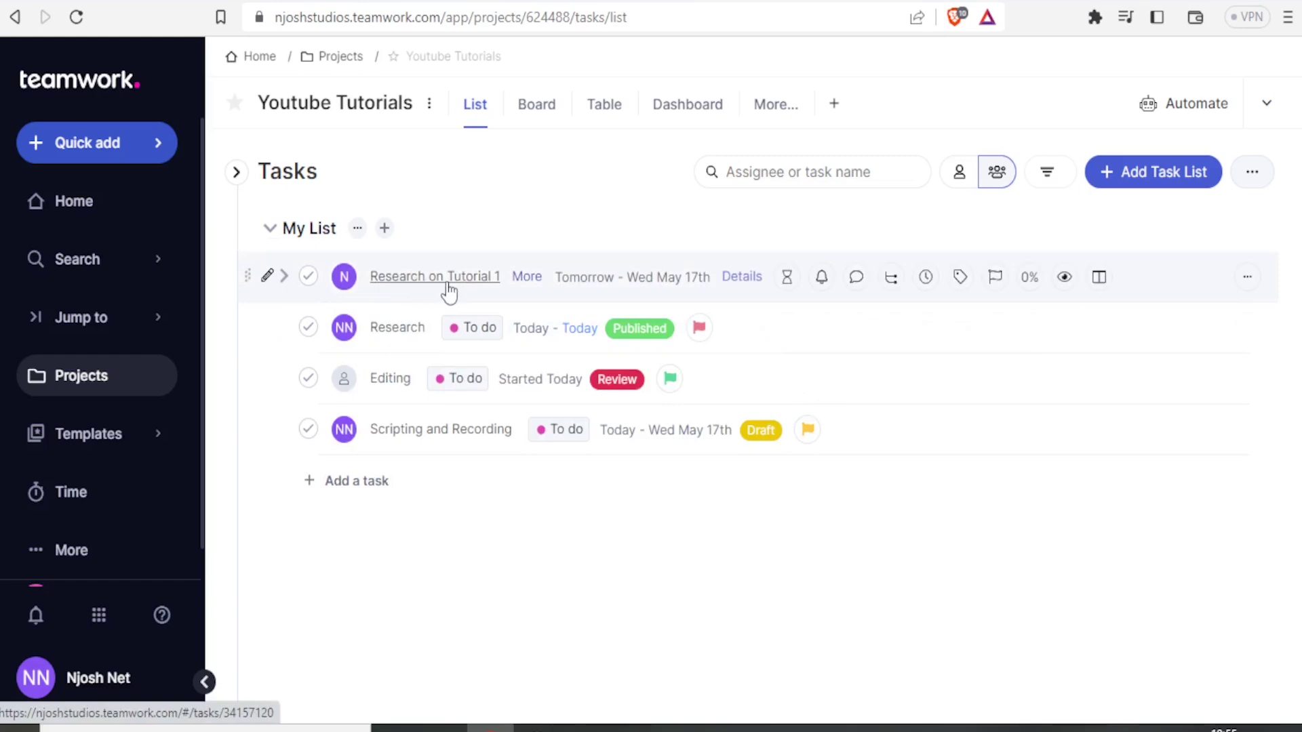
mouse_move(449, 292)
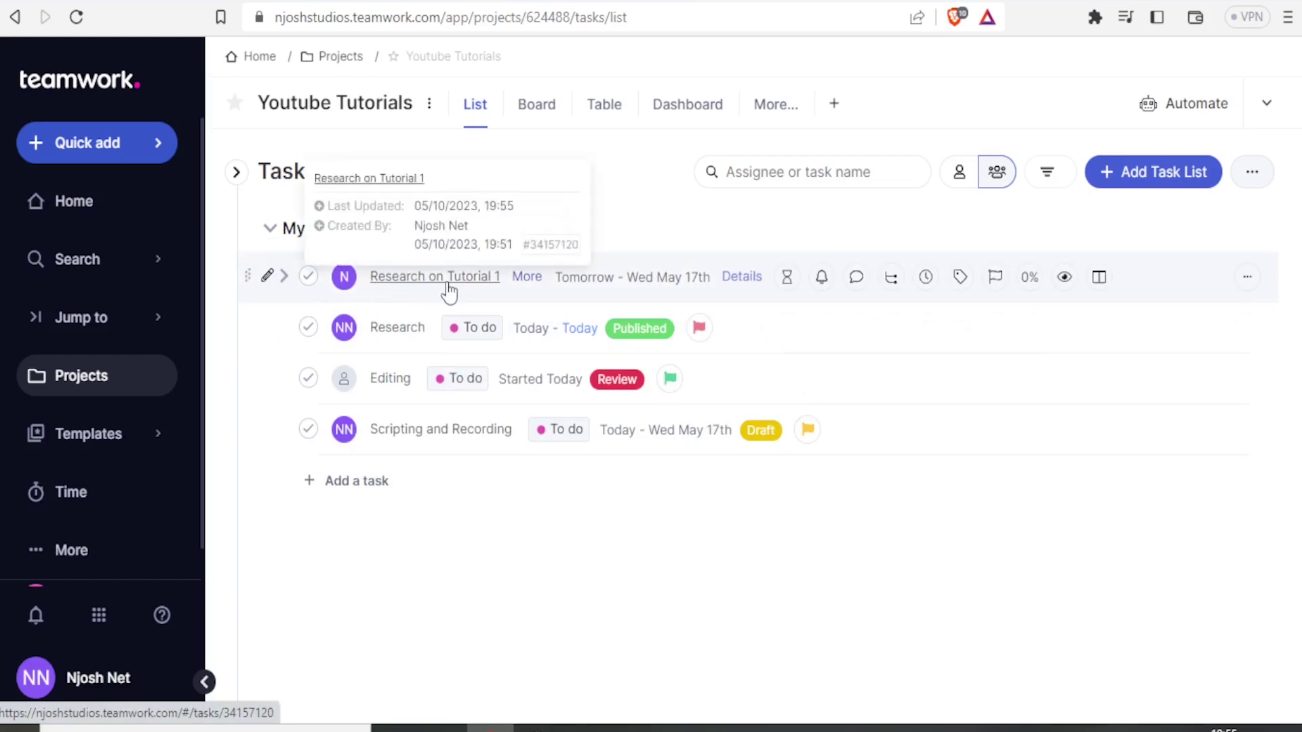
left_click(475, 105)
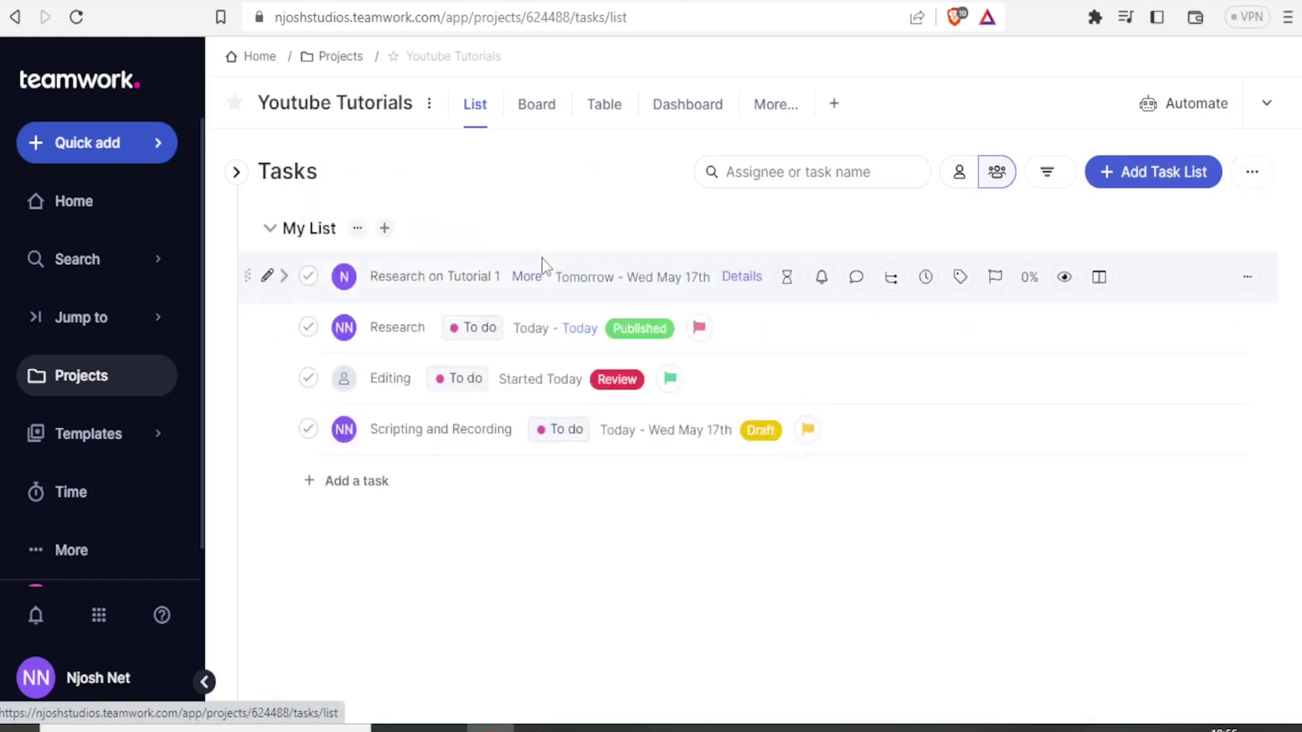
Step: On the board, add 'TT' and 'Done before time' cards to Completed, then return to List view
left_click(538, 117)
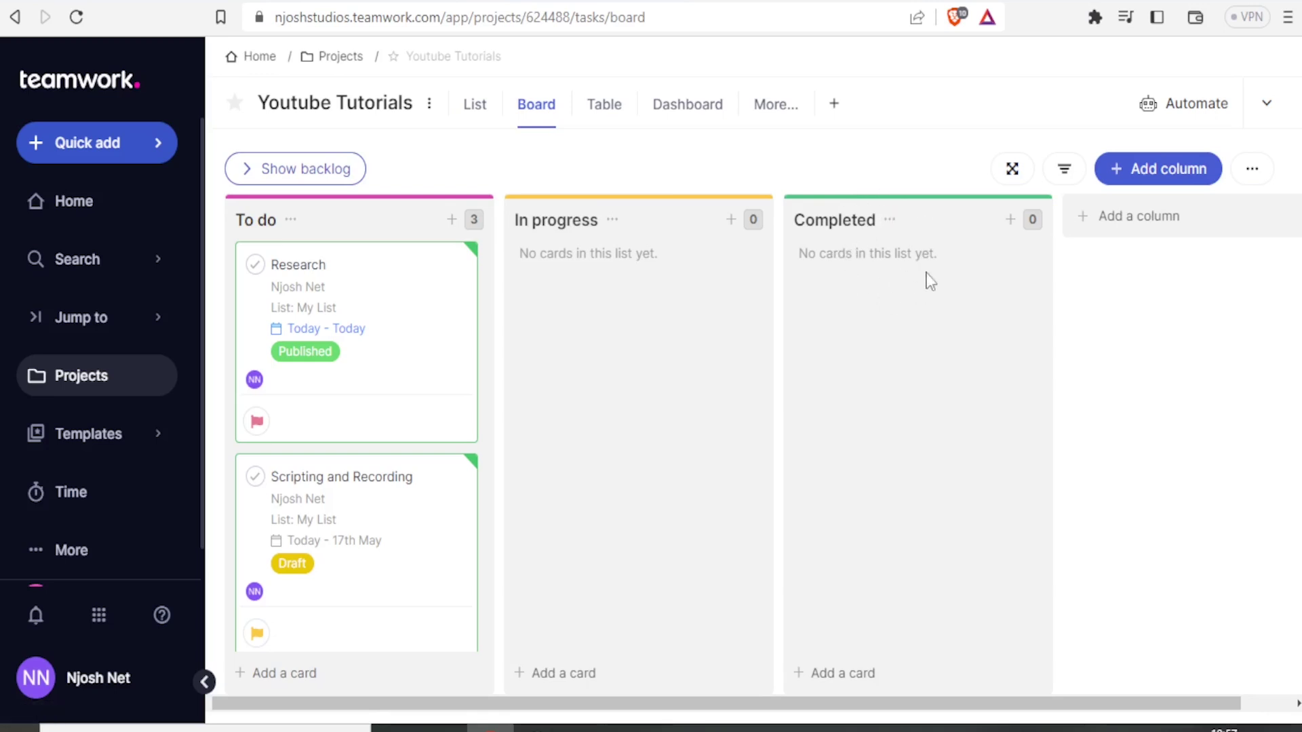
left_click(1011, 220)
type("TT")
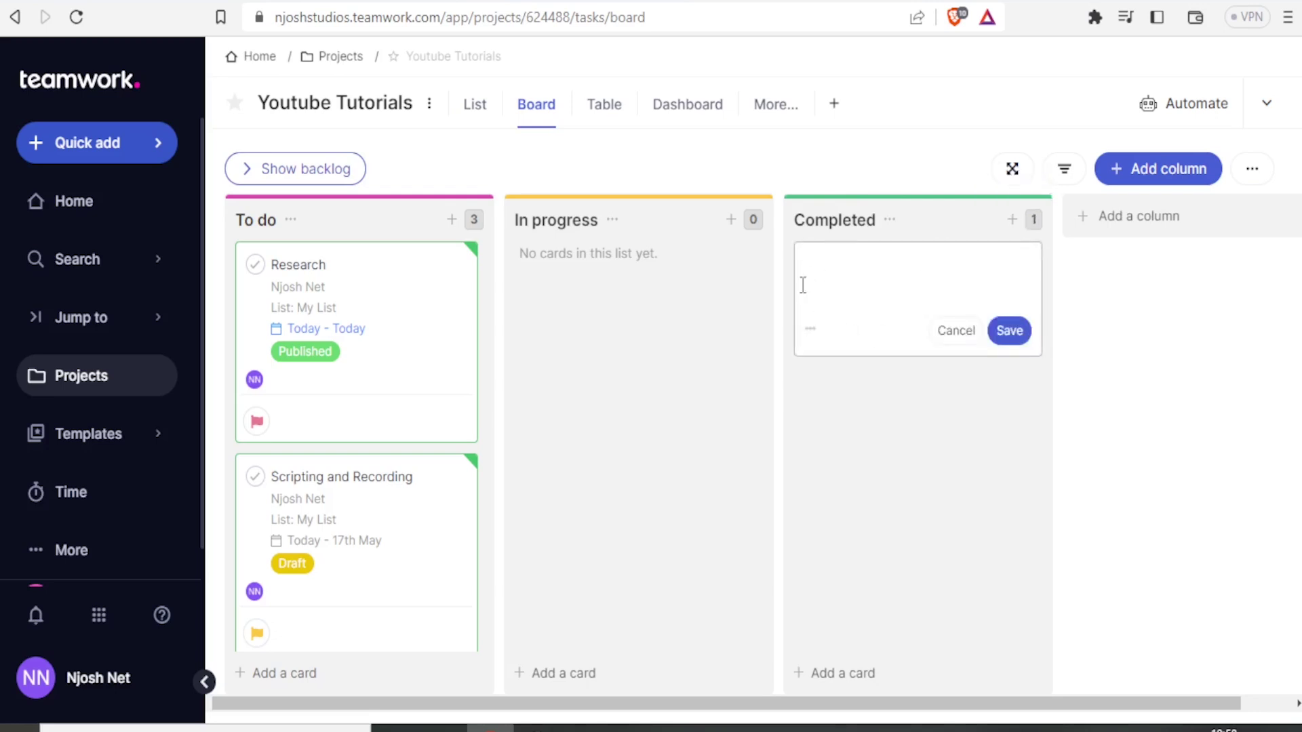
left_click(1012, 220)
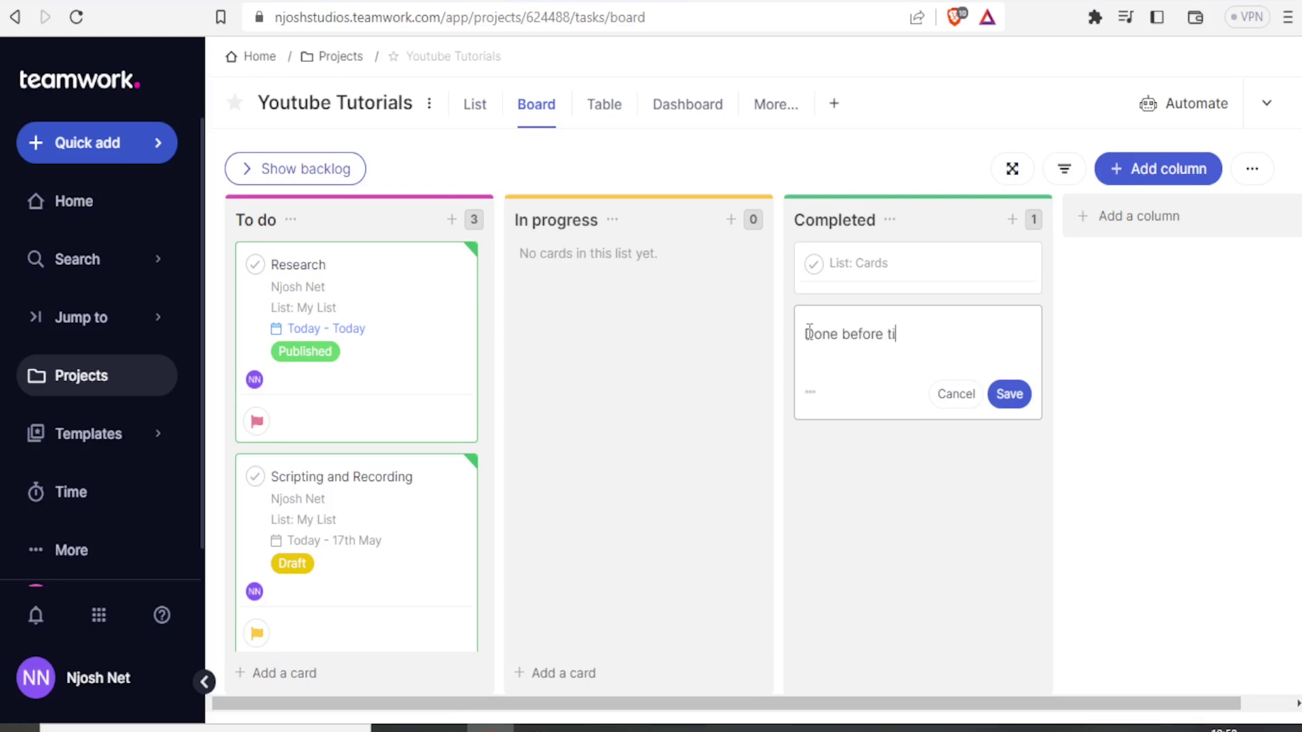
left_click(1010, 396)
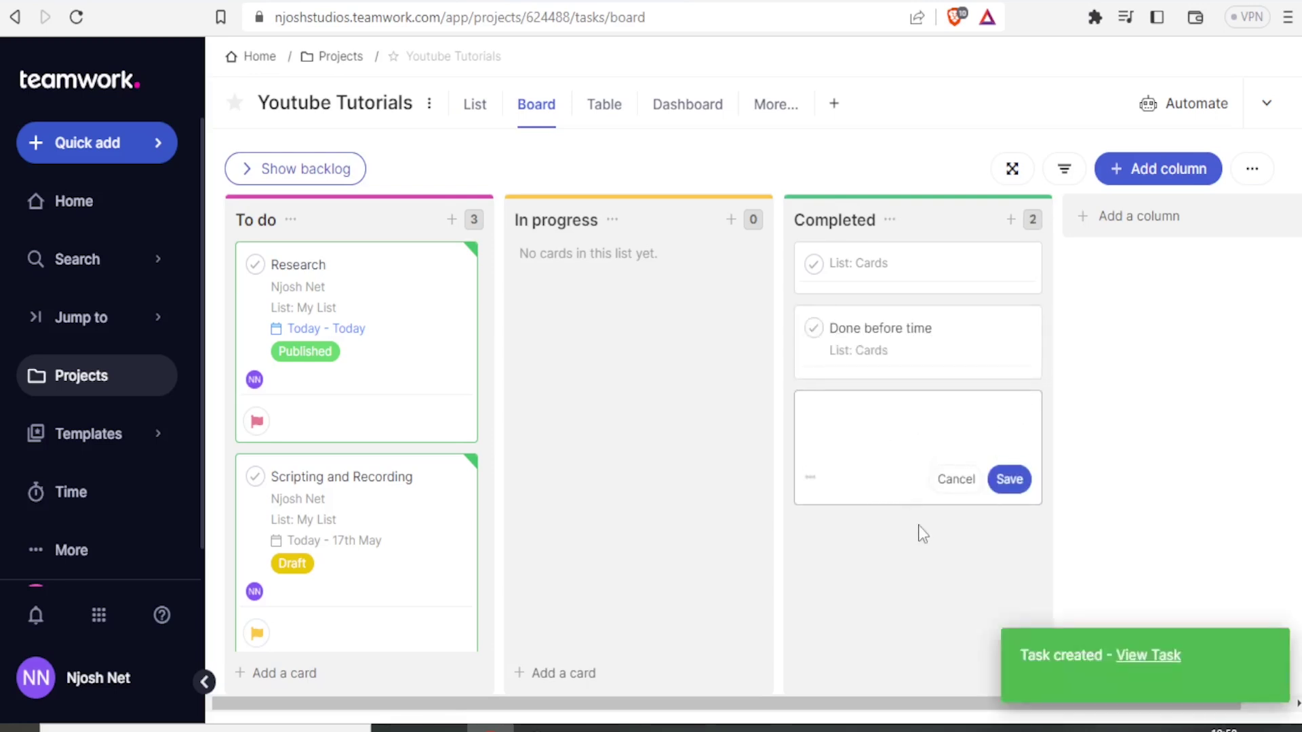
left_click(955, 481)
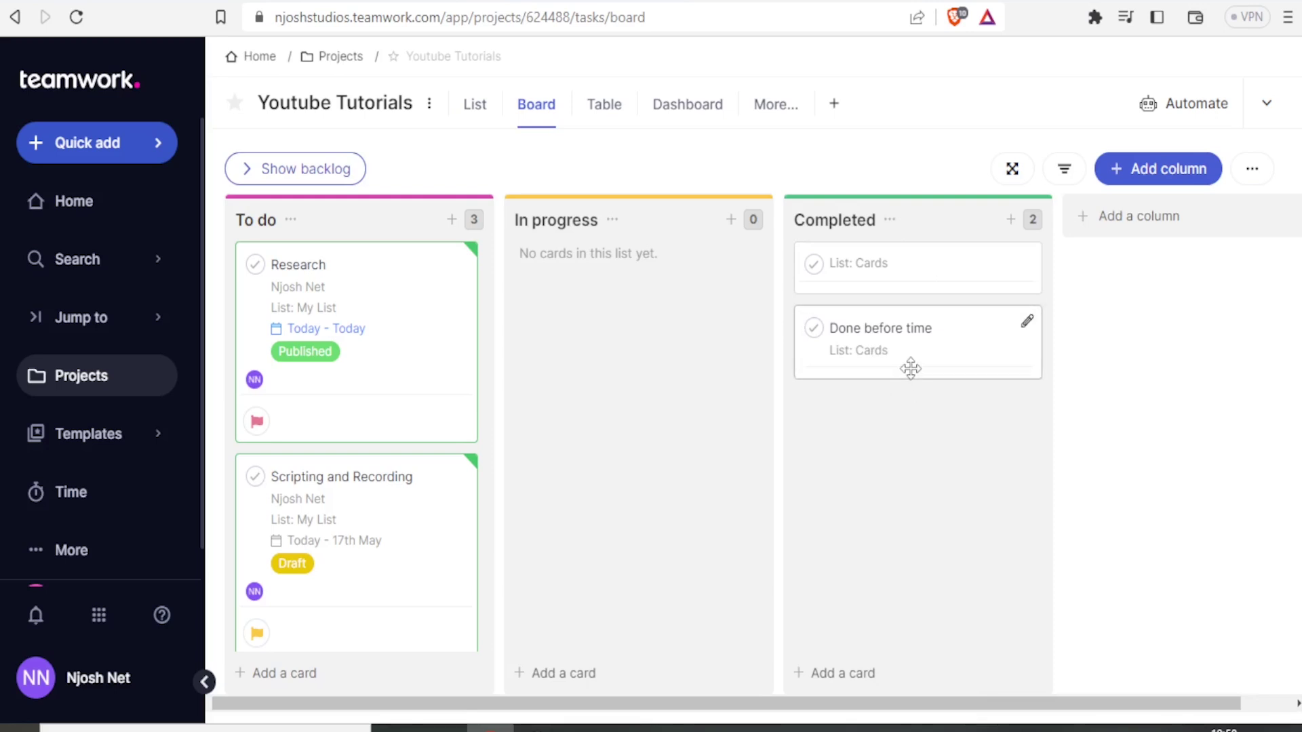
left_click(475, 107)
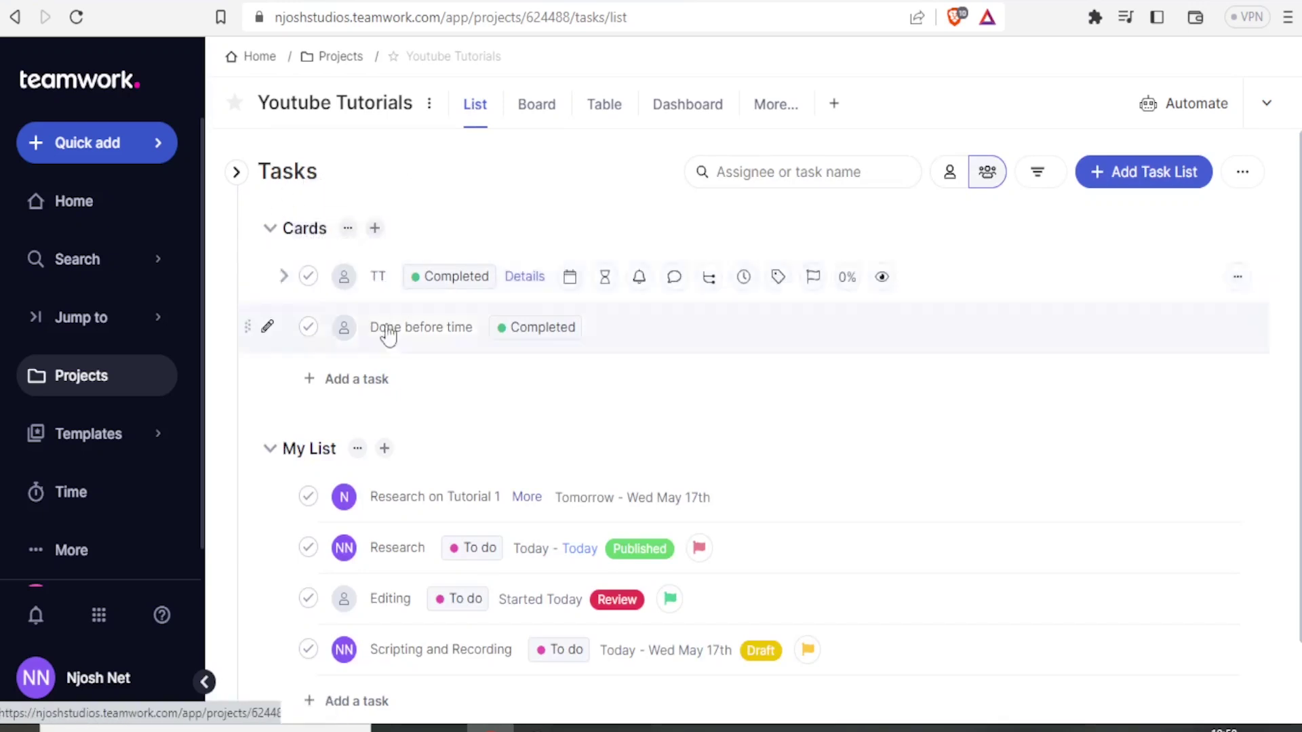
mouse_move(416, 339)
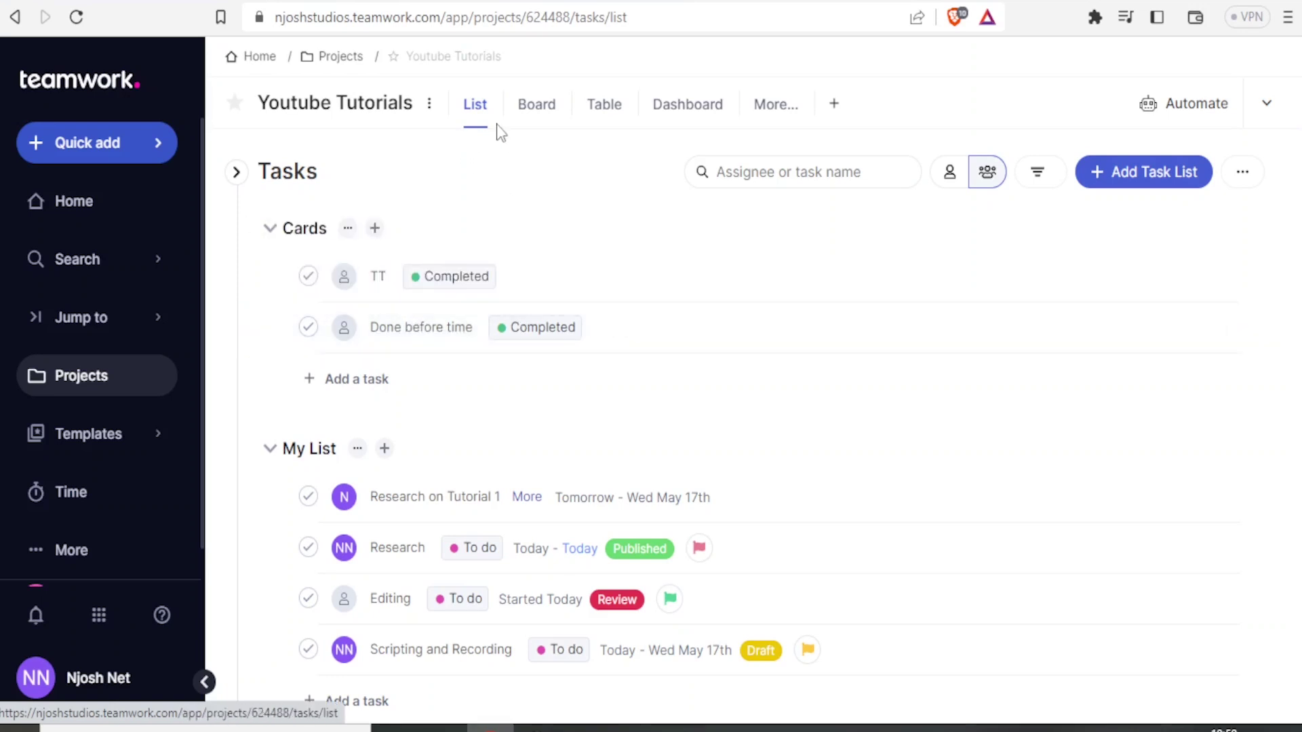
Step: Scroll through the Youtube Tutorials dashboard's task charts, board counts, Budget and Milestones
left_click(693, 108)
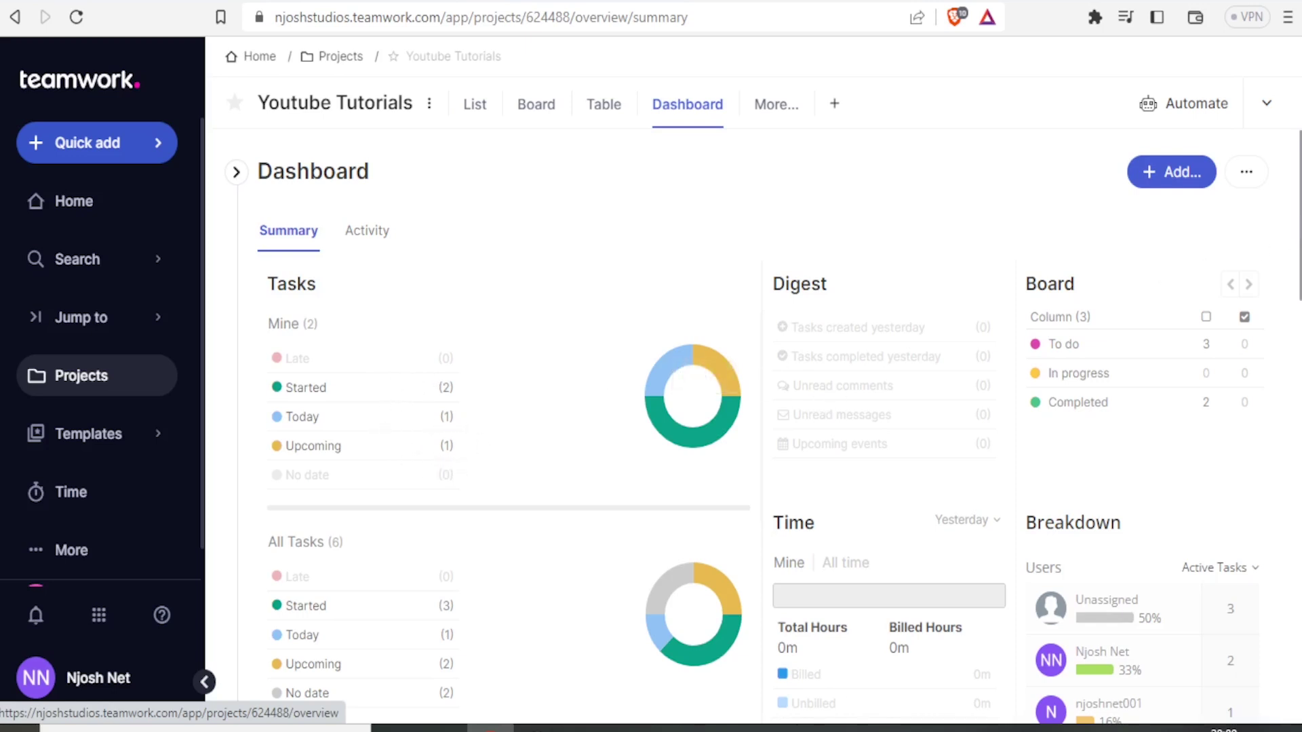
scroll(740, 436, "down", 1)
scroll(740, 436, "down", 4)
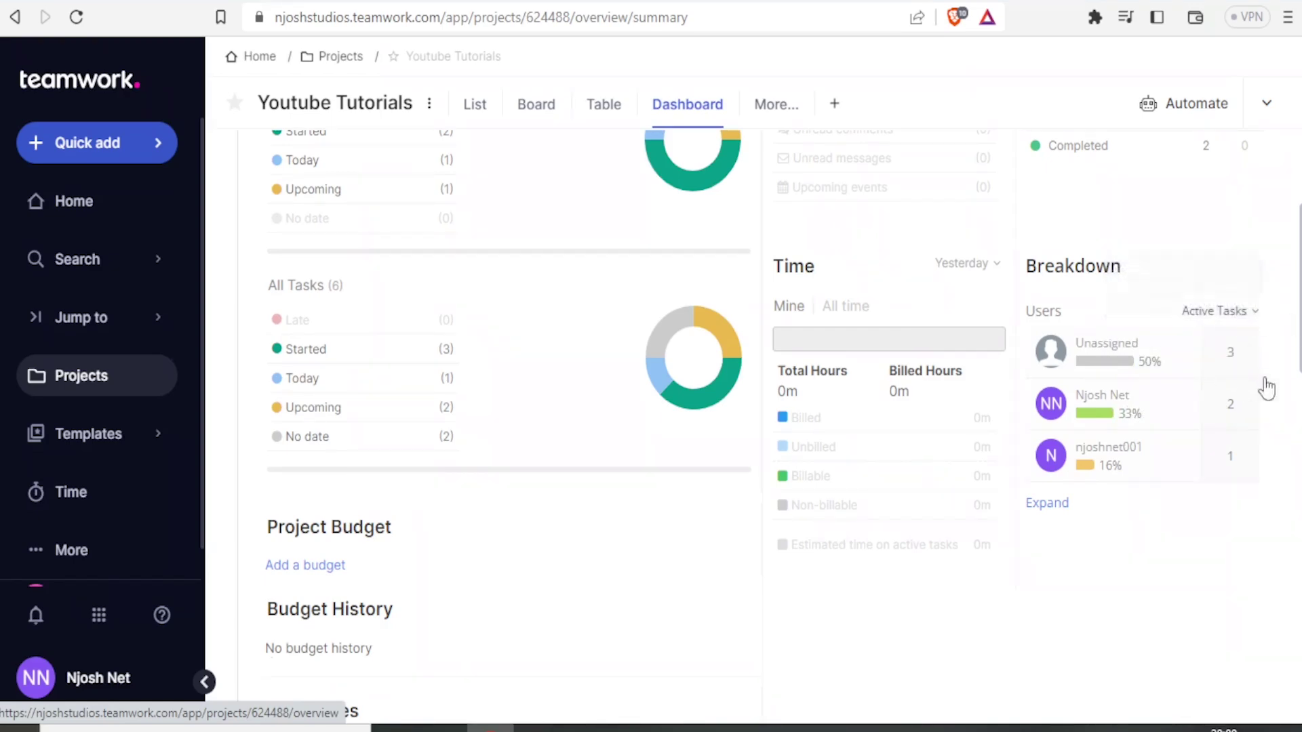
scroll(1295, 380, "down", 2)
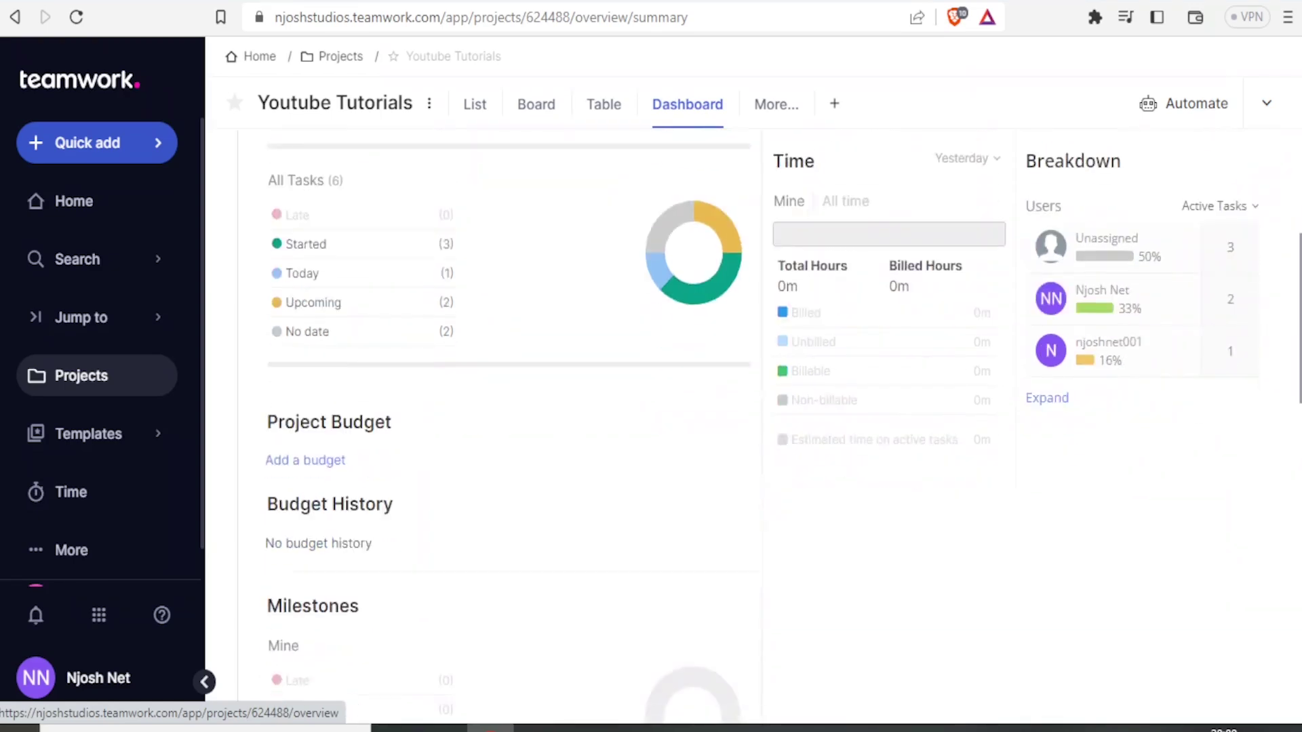
scroll(1175, 271, "down", 2)
scroll(1175, 223, "up", 7)
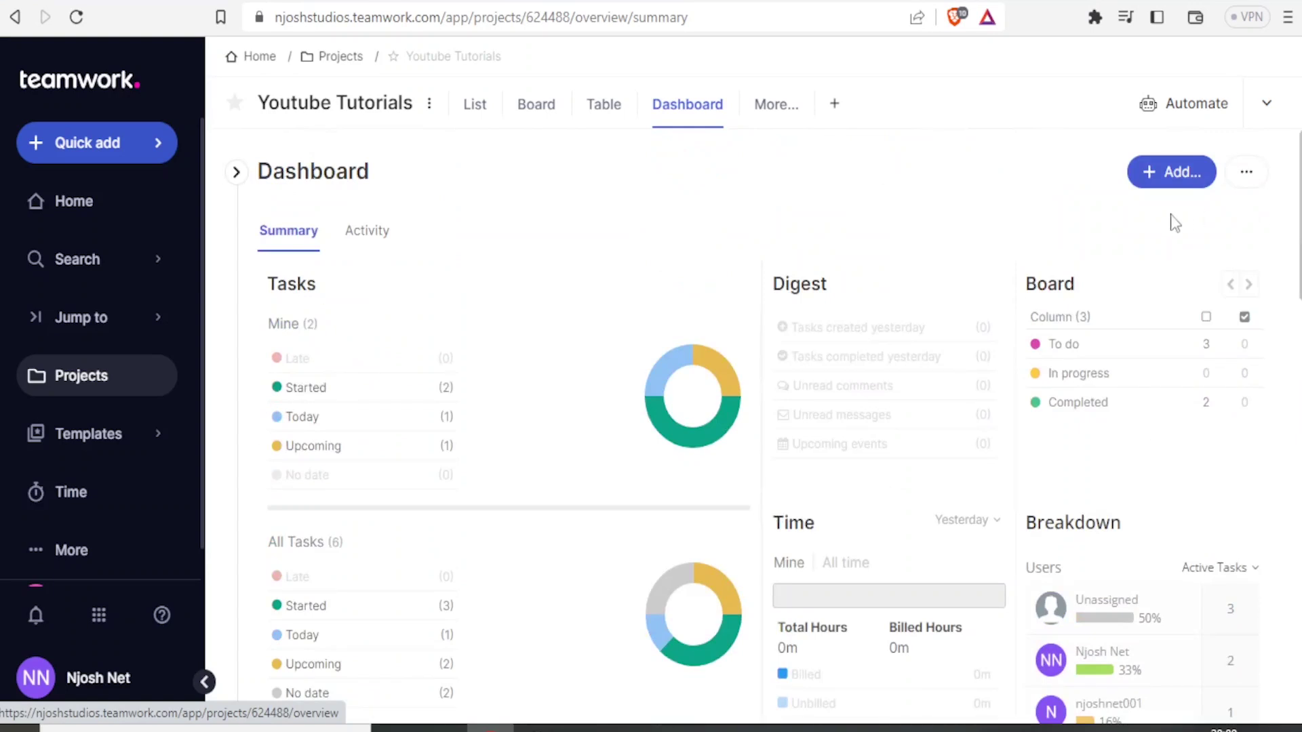
left_click(65, 202)
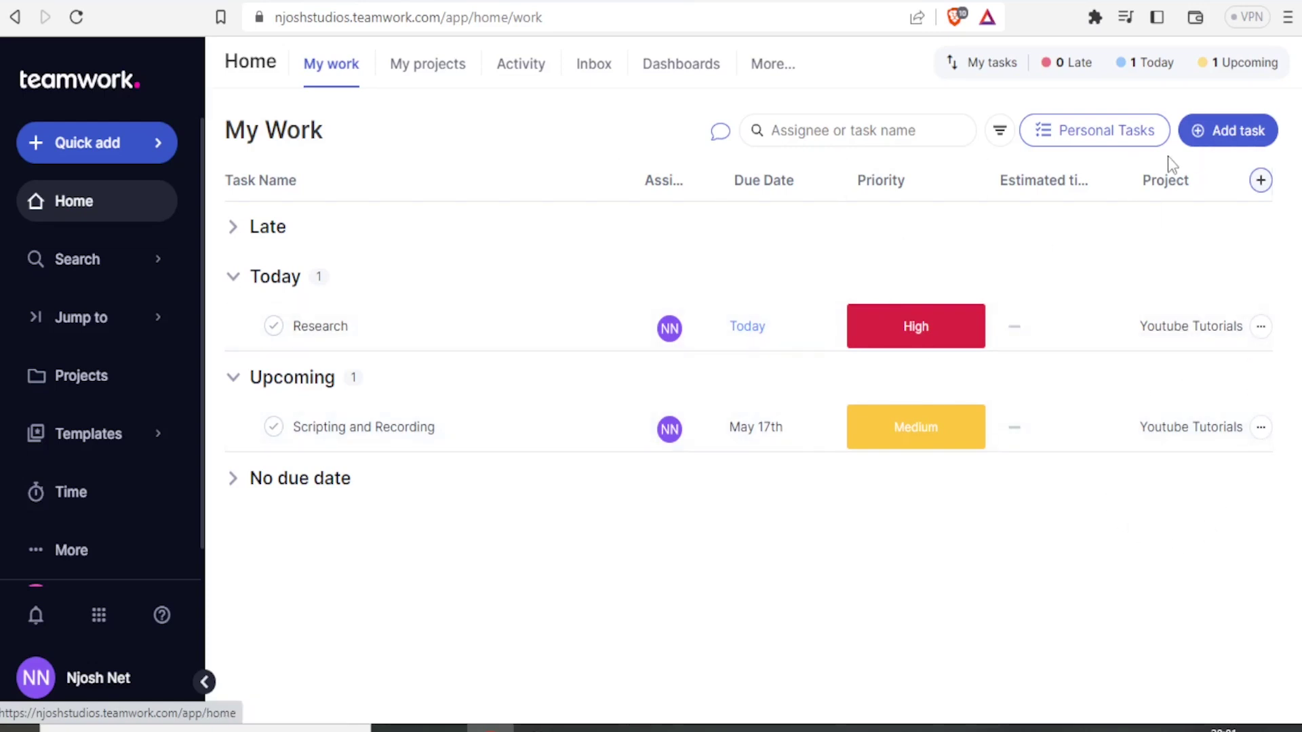
Step: Review My Work: Research due today (High), Scripting and Recording due May 17th (Medium)
double_click(77, 259)
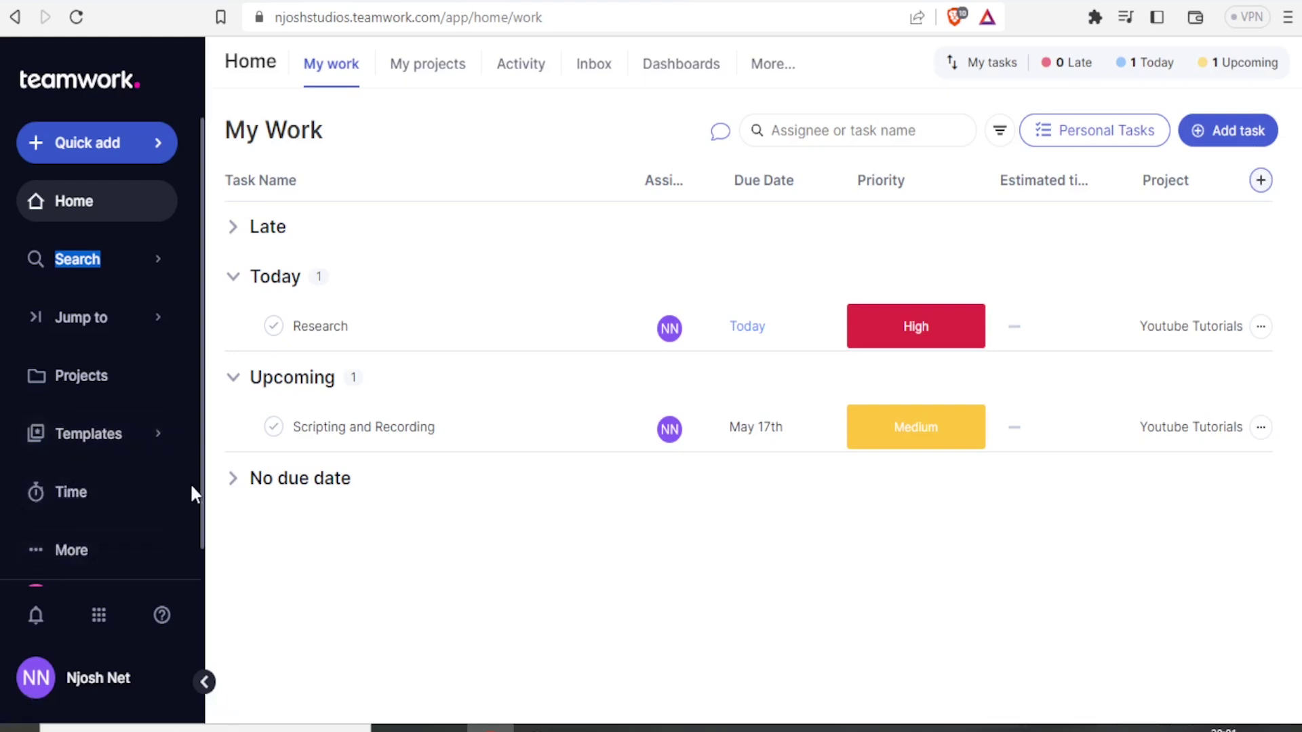
left_click_drag(202, 500, 203, 531)
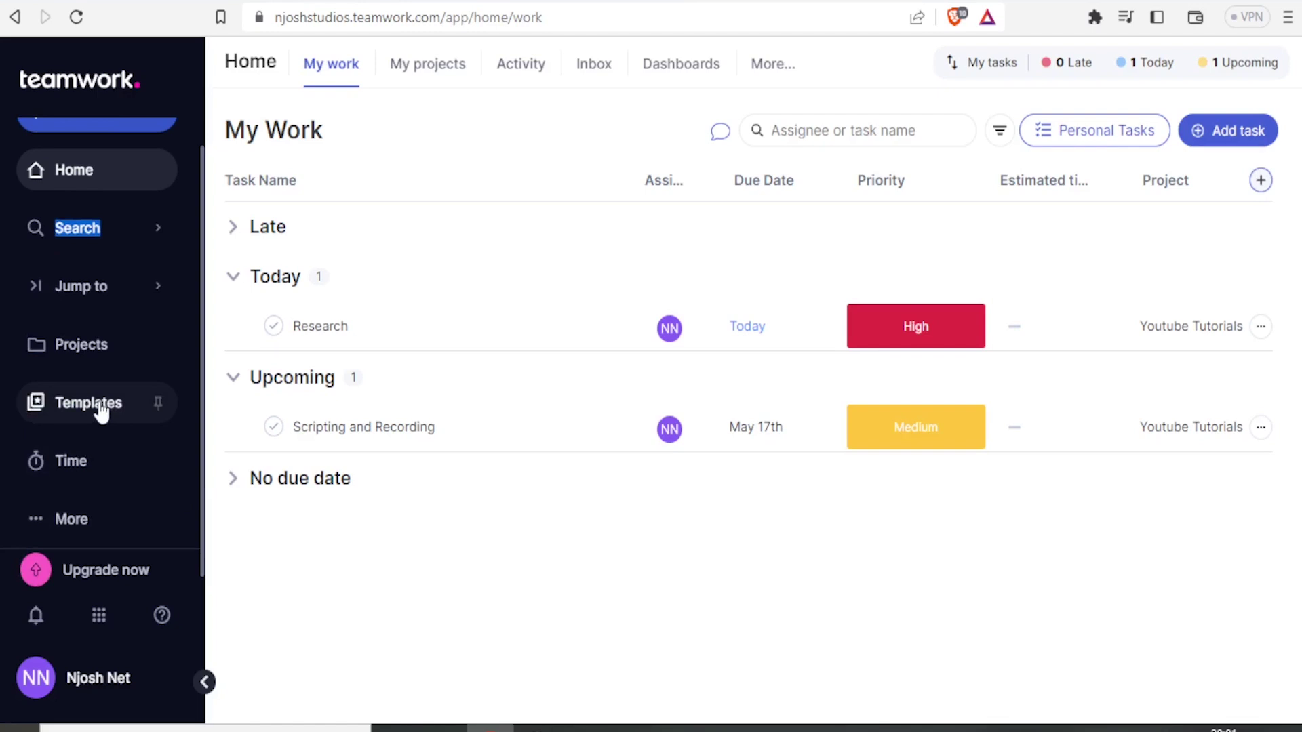
Step: Show the Time section's All time entries, such as Competitor Analysis at 8h
left_click(54, 465)
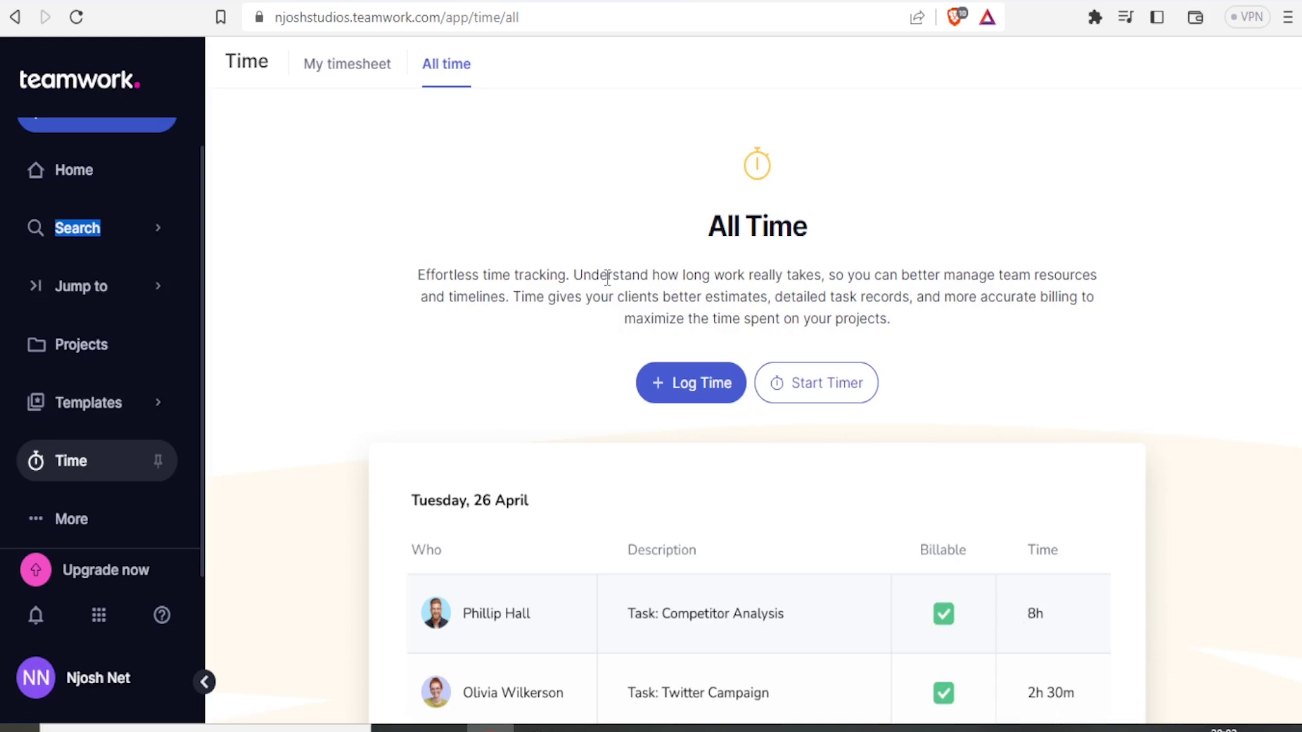
Step: Open the People directory from the More menu and switch to the Companies tab
left_click(62, 525)
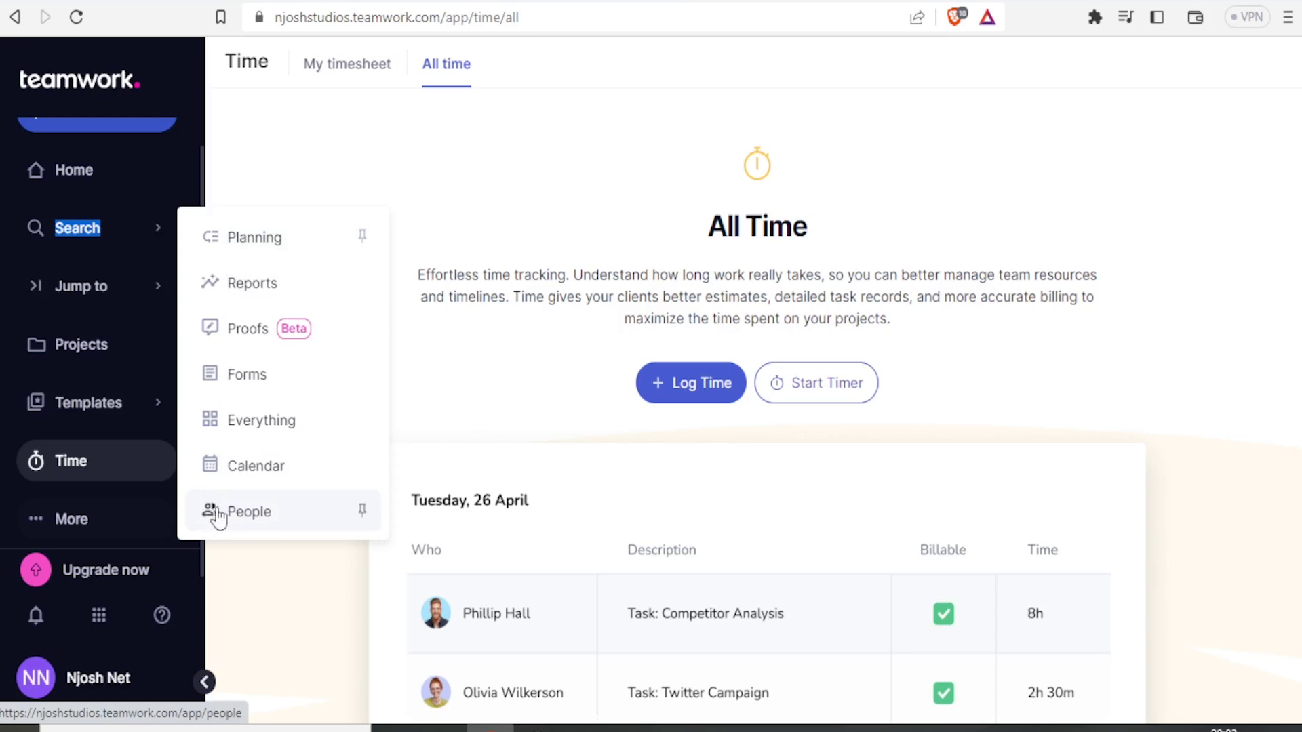
left_click(218, 518)
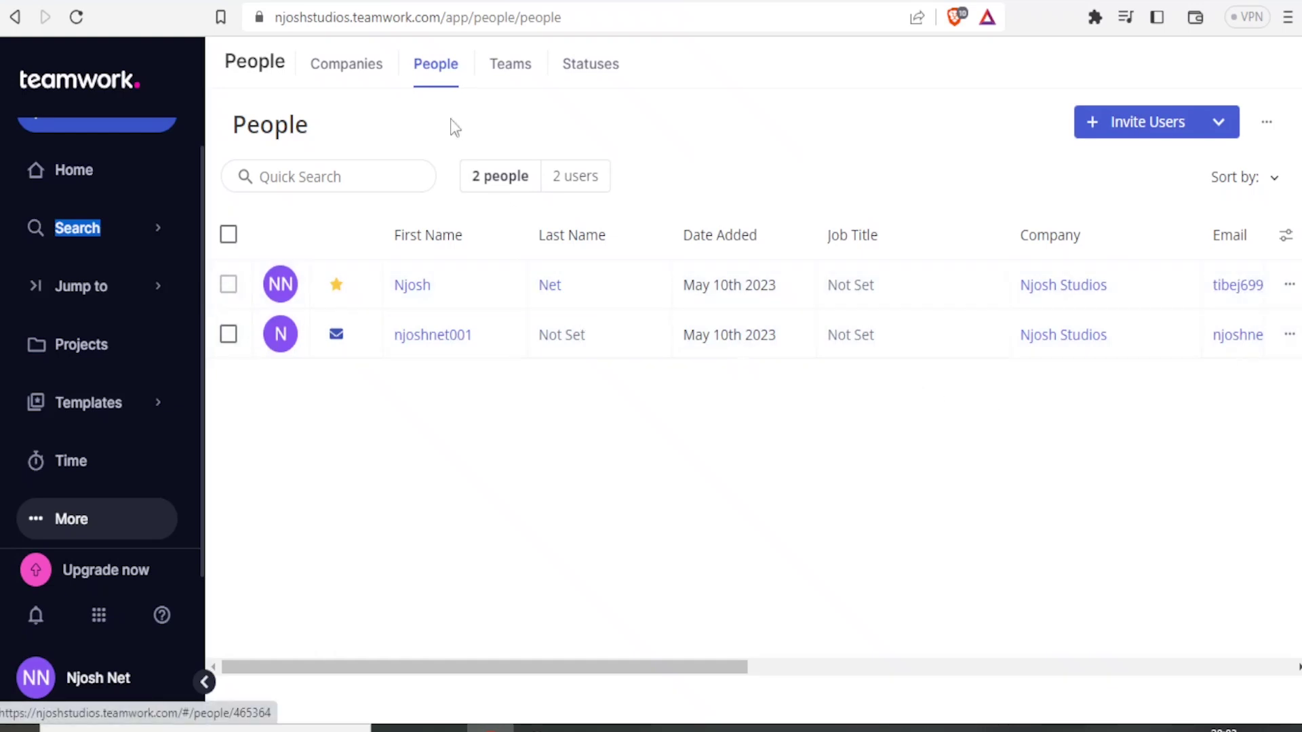
left_click(360, 81)
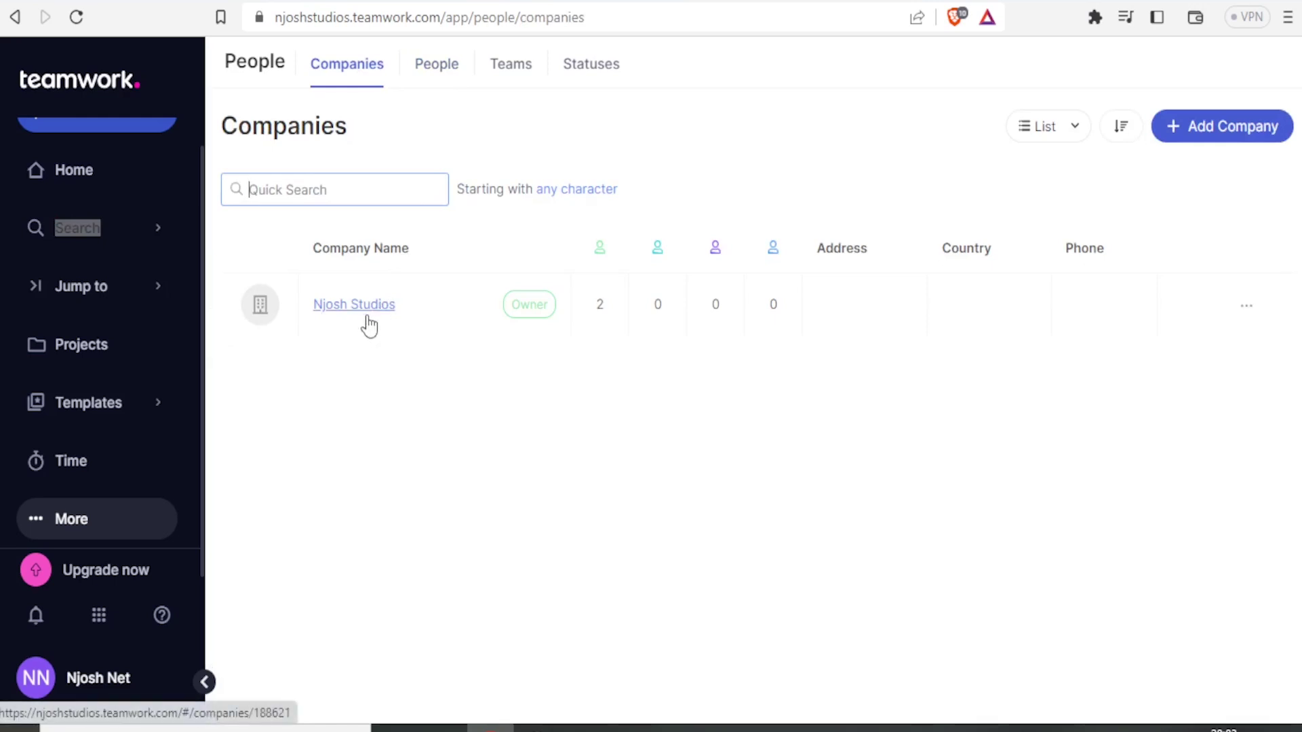
Step: Open the Add Company form, then close it without saving
left_click(1195, 134)
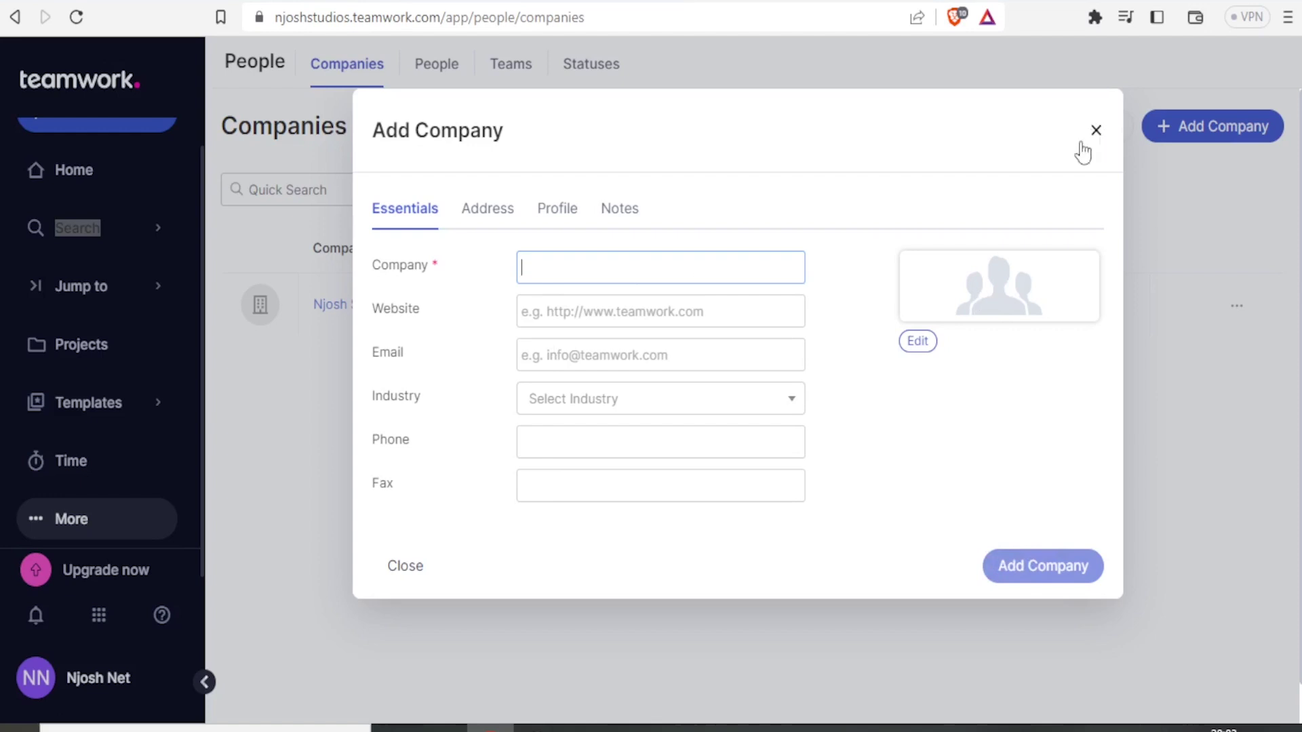
left_click(411, 584)
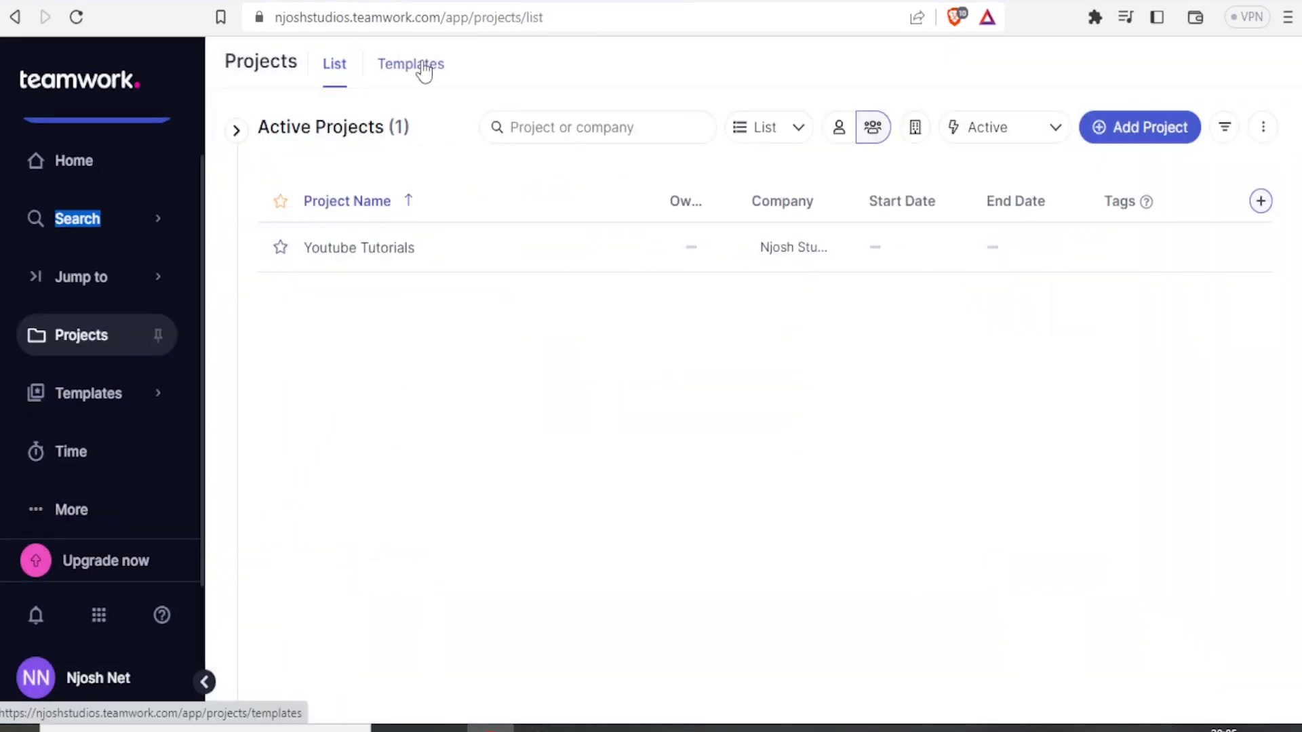
Step: Open the project Templates tab and scroll through the Recommended template cards
left_click(424, 70)
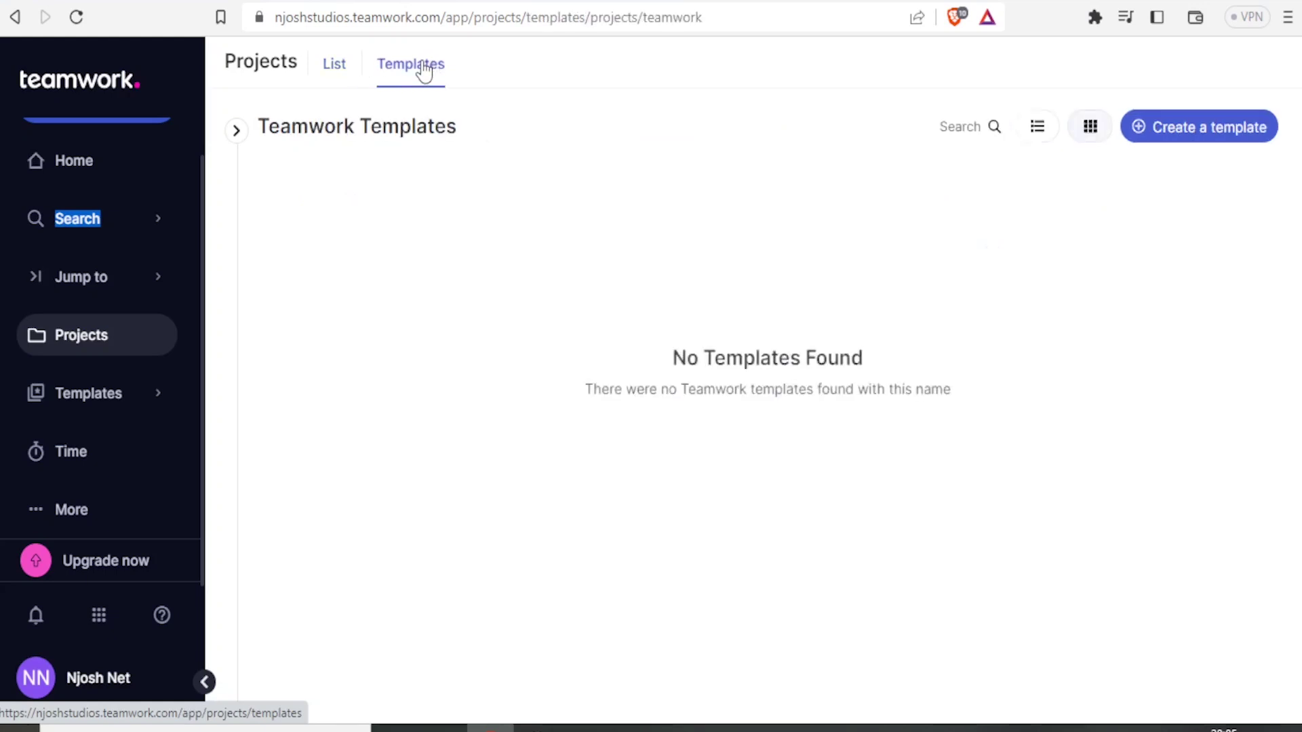
mouse_move(1208, 254)
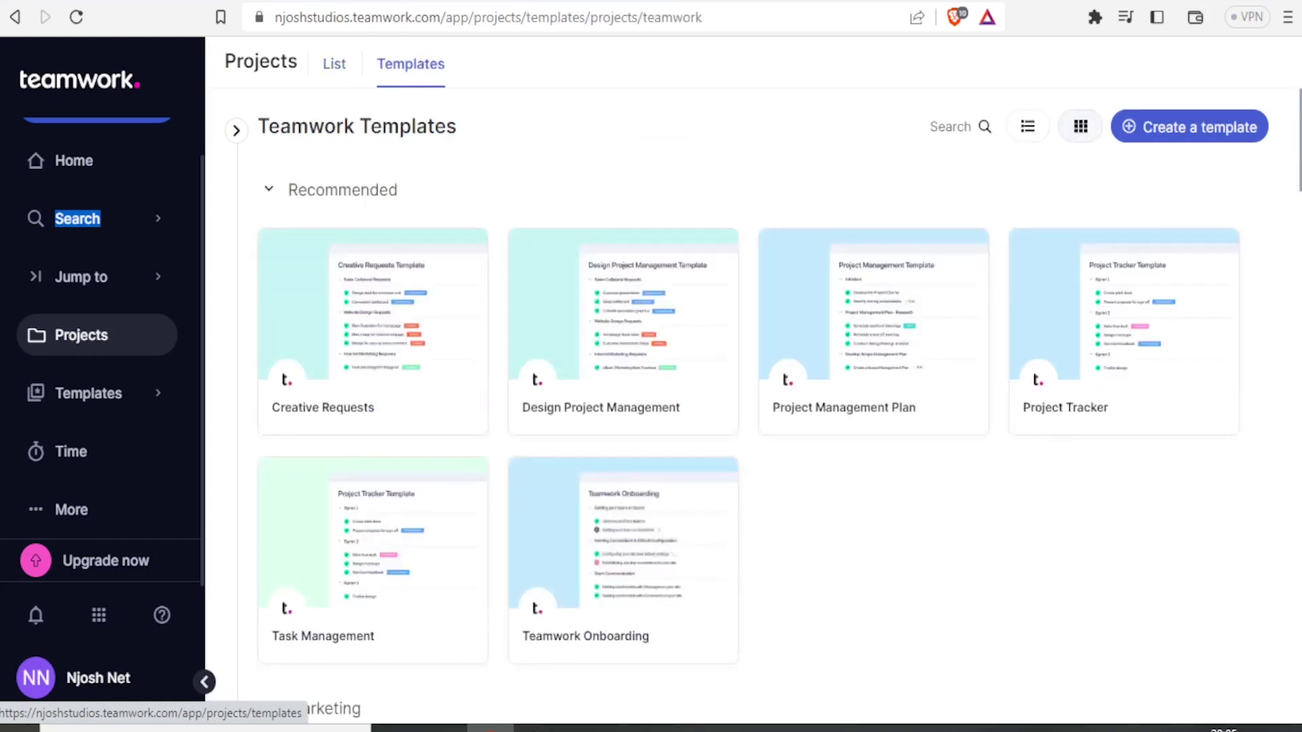
scroll(1167, 201, "down", 3)
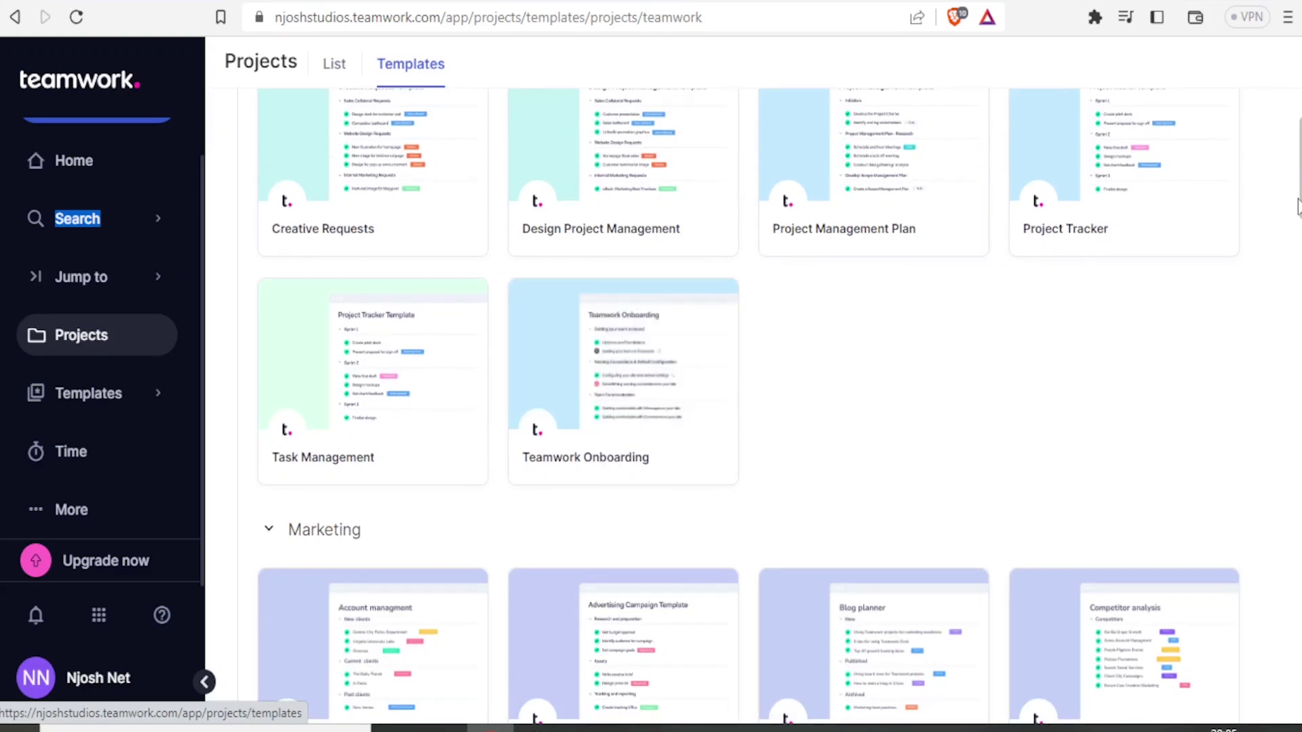
scroll(958, 262, "down", 2)
scroll(749, 407, "down", 8)
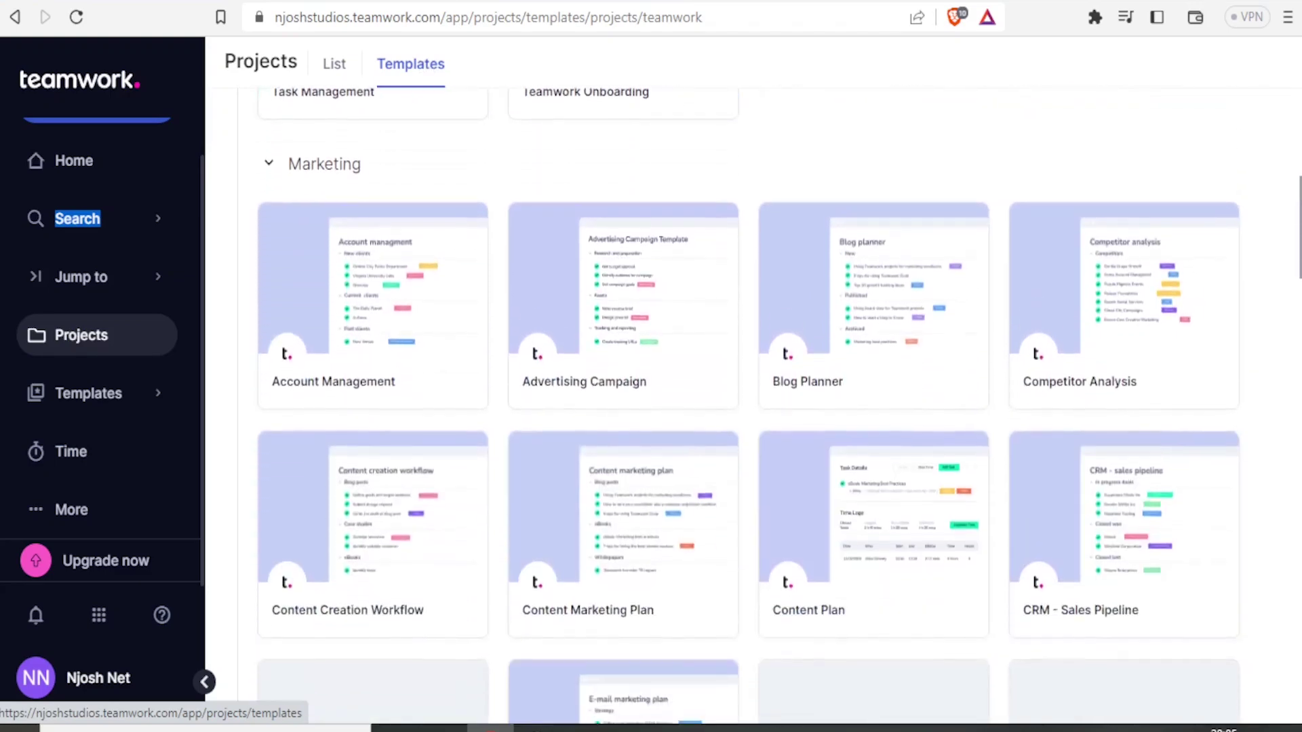
scroll(749, 407, "up", 4)
scroll(749, 407, "up", 2)
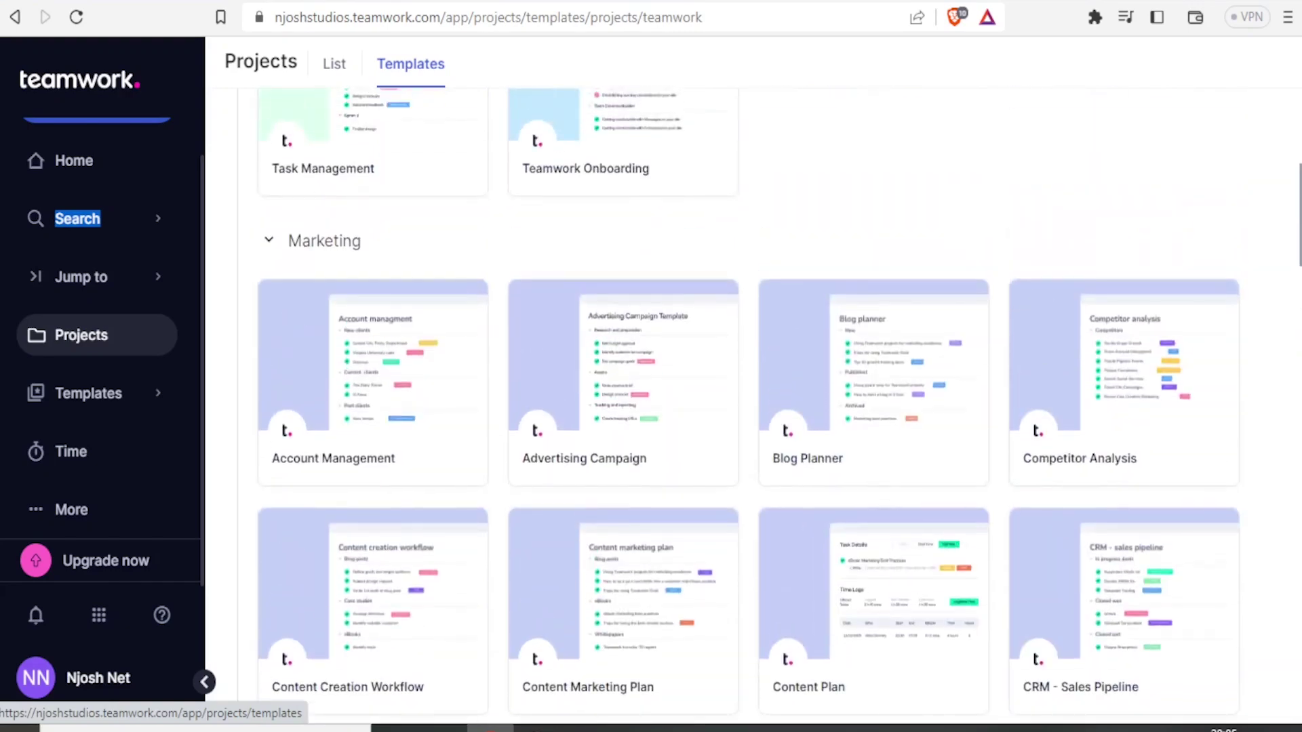
scroll(749, 407, "up", 1)
Step: Scroll further down to the Marketing templates, then return to the Home page
scroll(749, 407, "down", 3)
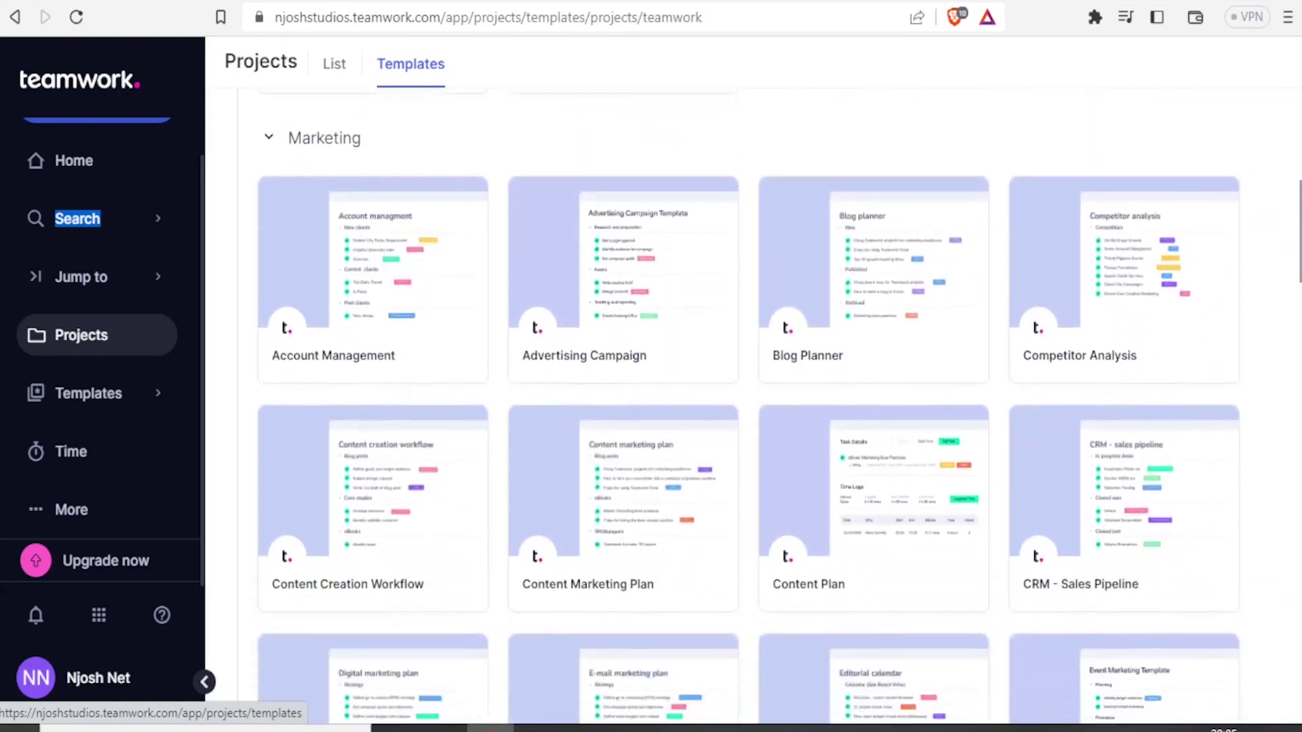
mouse_move(400, 217)
scroll(749, 407, "down", 3)
scroll(748, 407, "down", 8)
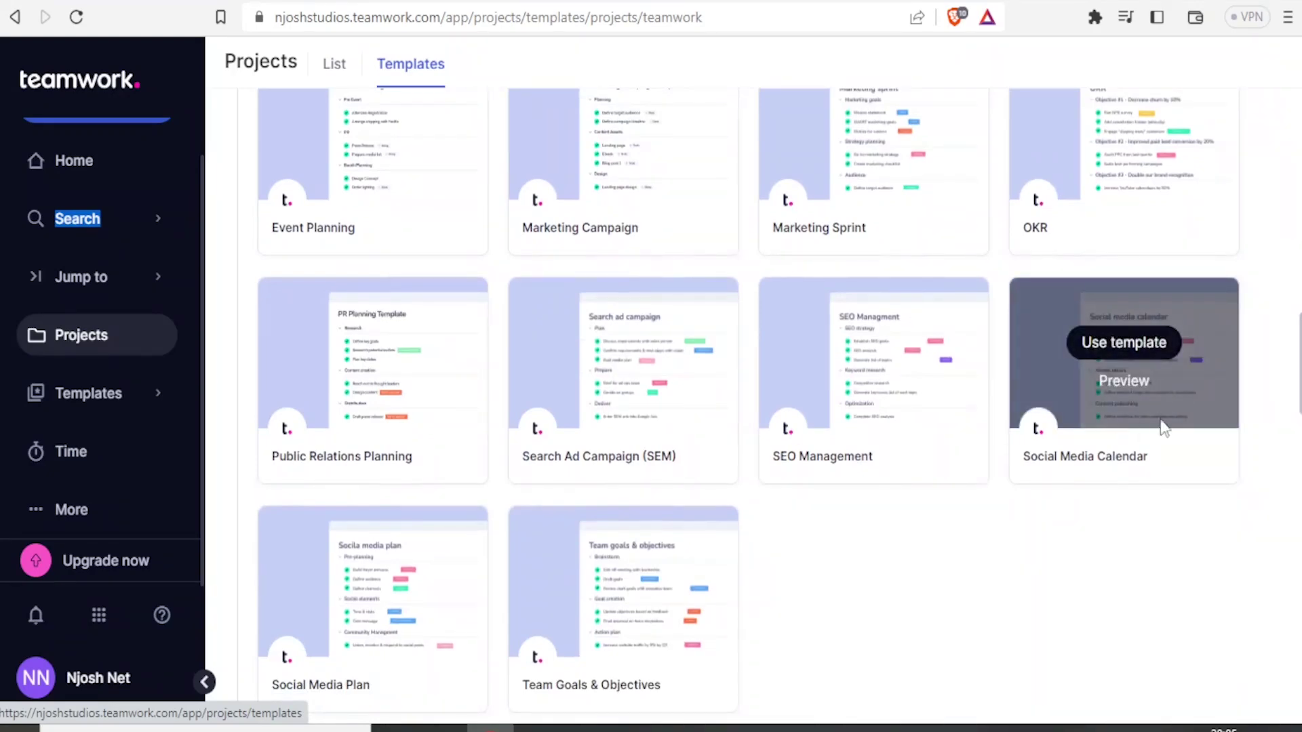
mouse_move(963, 426)
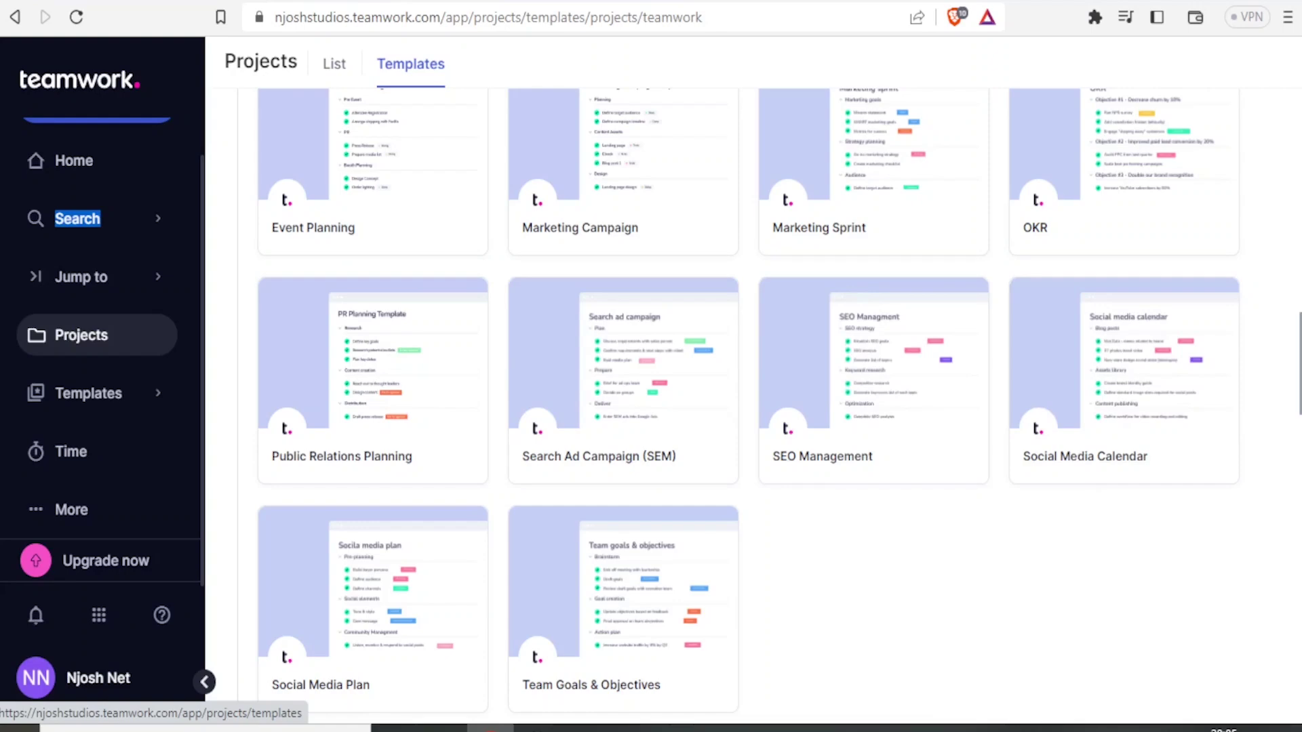
left_click_drag(1299, 397, 1296, 130)
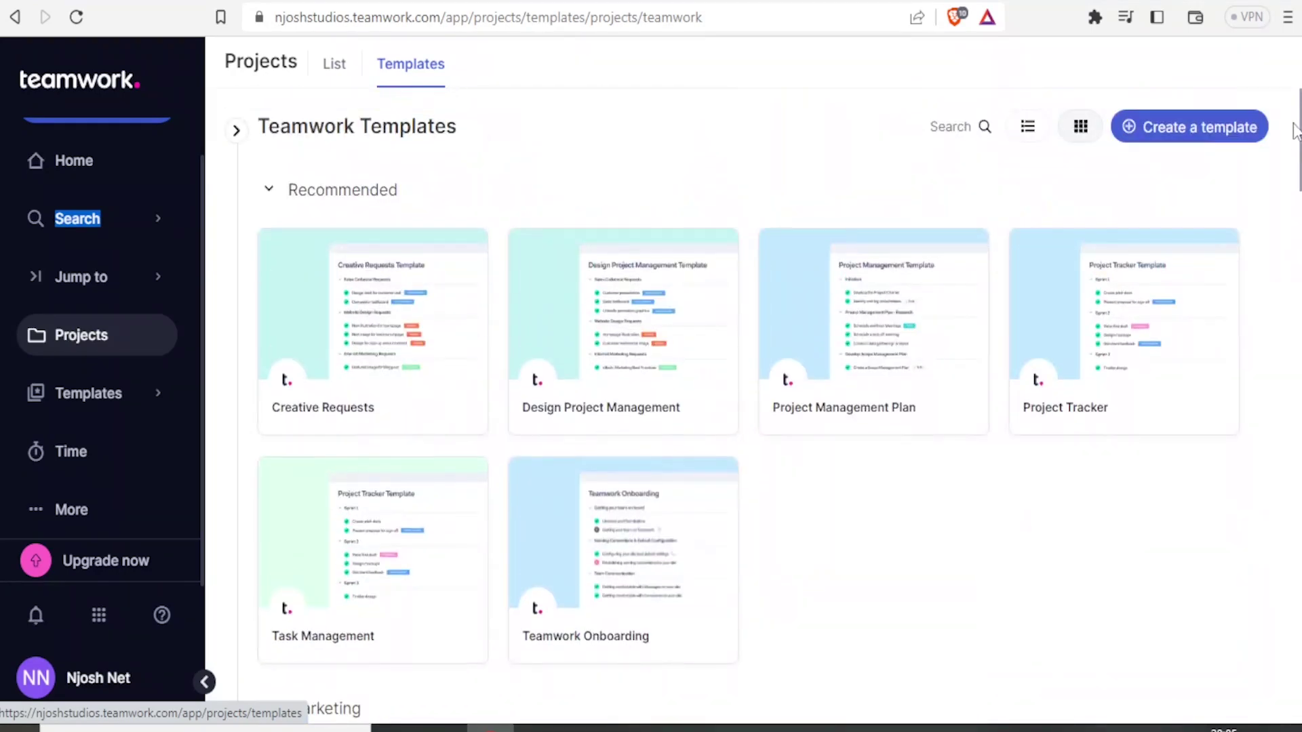
left_click(89, 170)
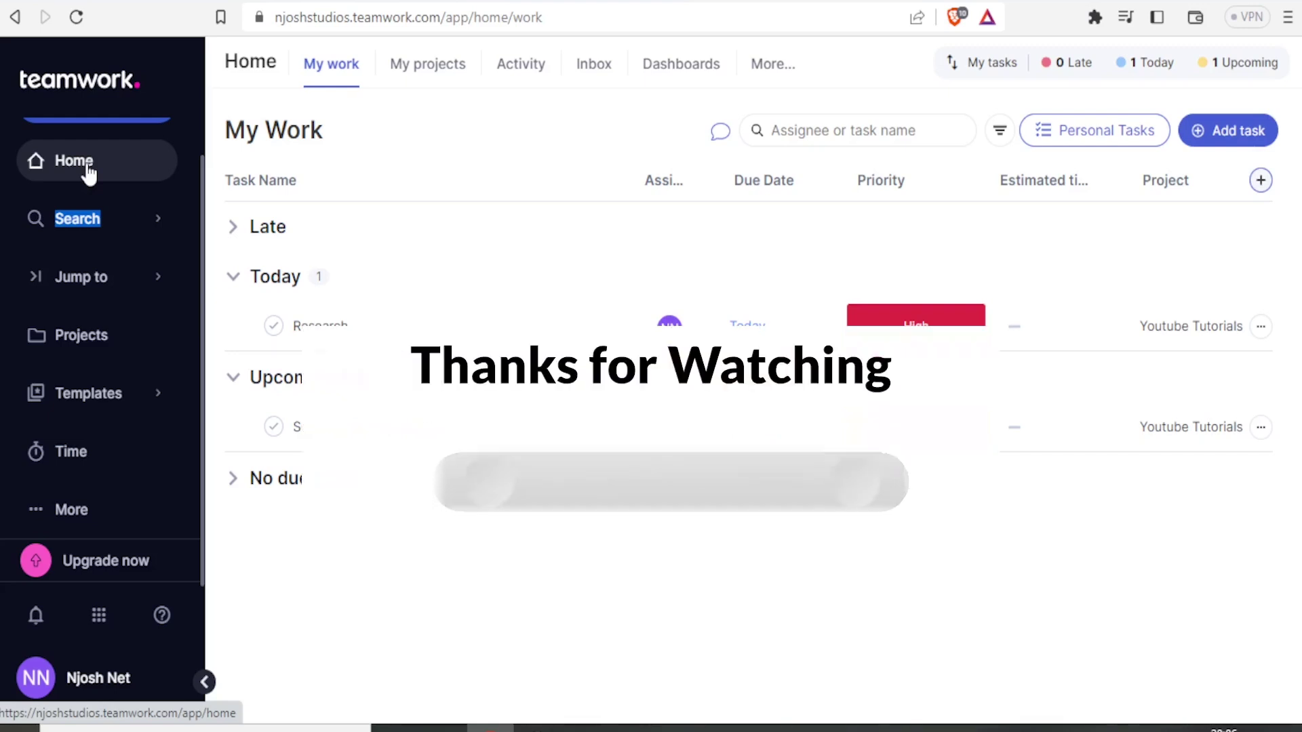
Step: Review My Work: Research due today (High) and Scripting and Recording due May 17th (Medium)
mouse_move(551, 321)
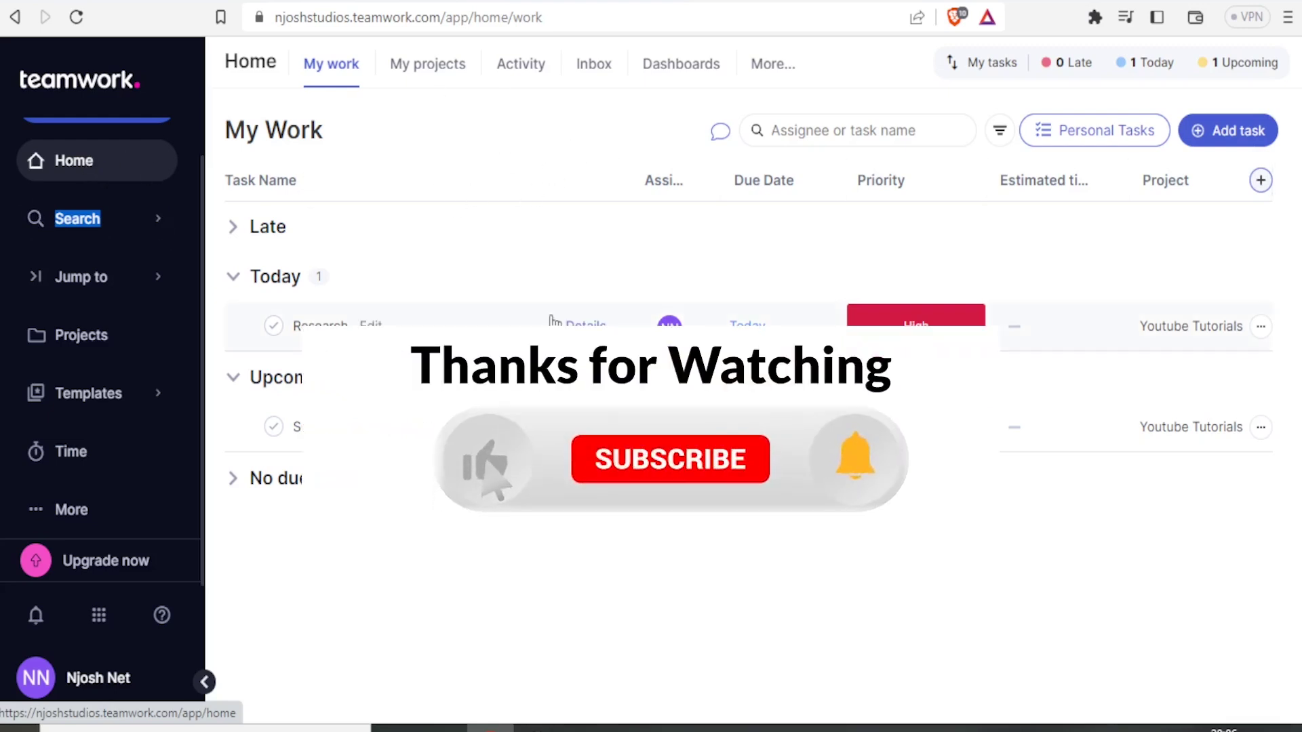